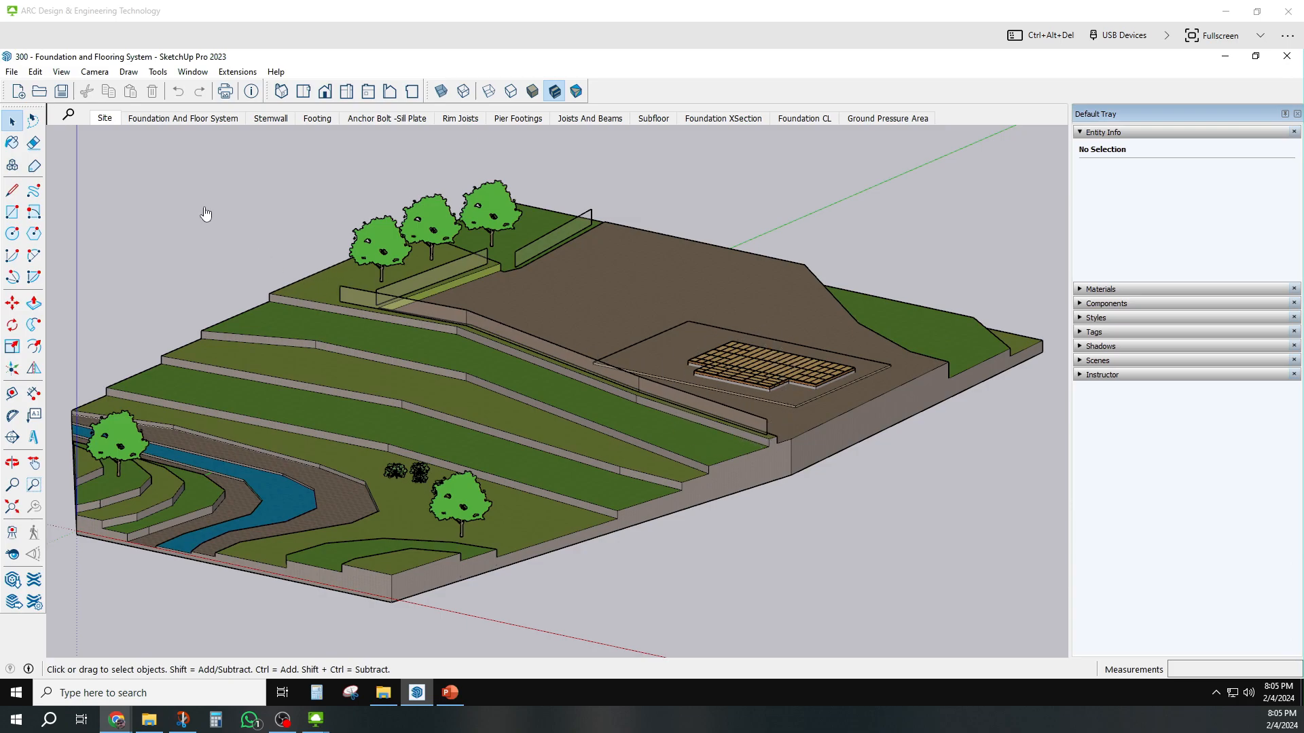
- Switch to the PowerPoint presentation and review its foundation slides, from Footings through Anchor Bolt
key(ctrl)
key(ctrl)
mouse_move(451, 692)
click(460, 647)
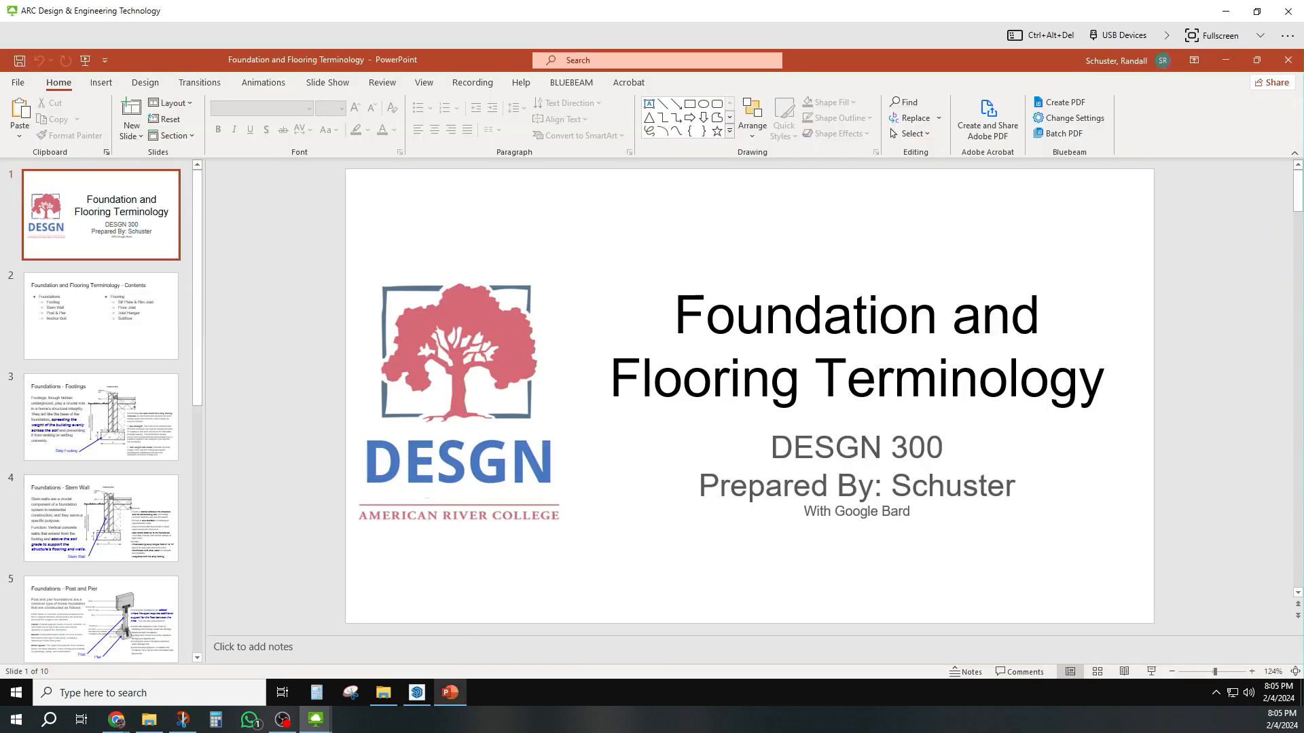
click(81, 286)
click(98, 411)
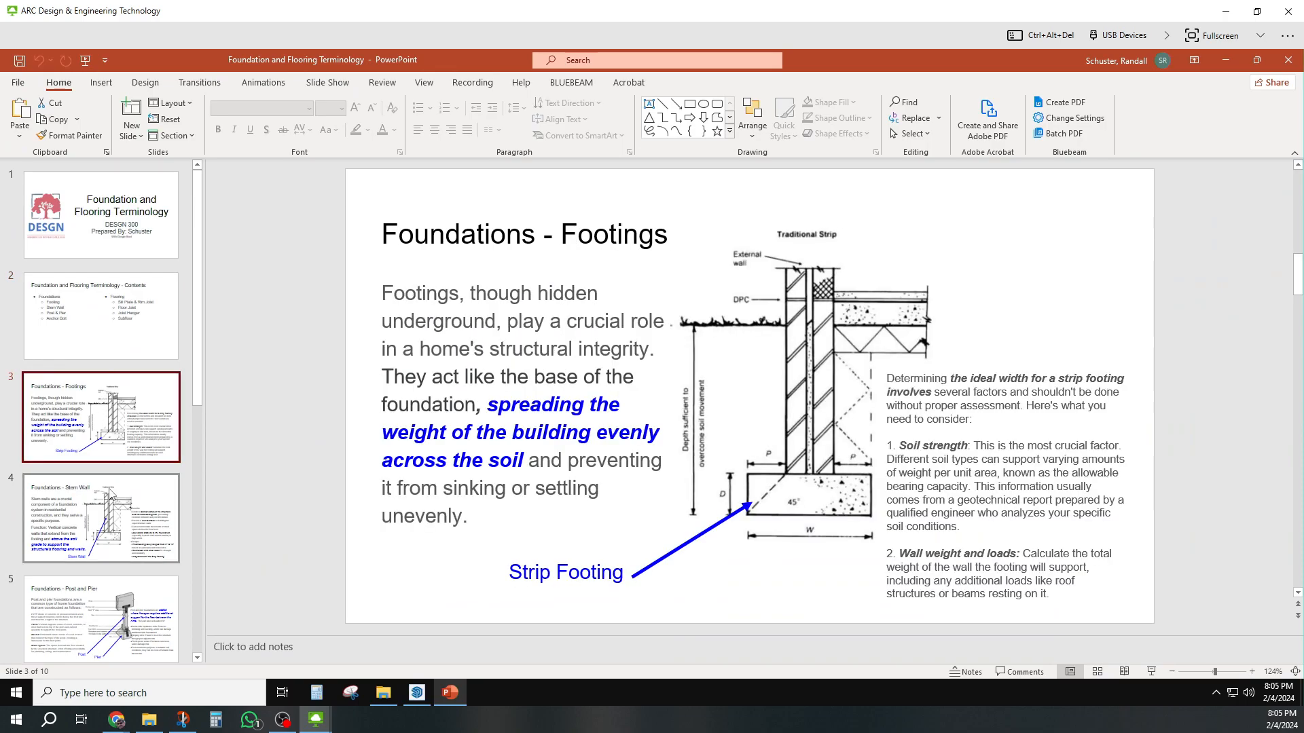
click(117, 520)
click(125, 605)
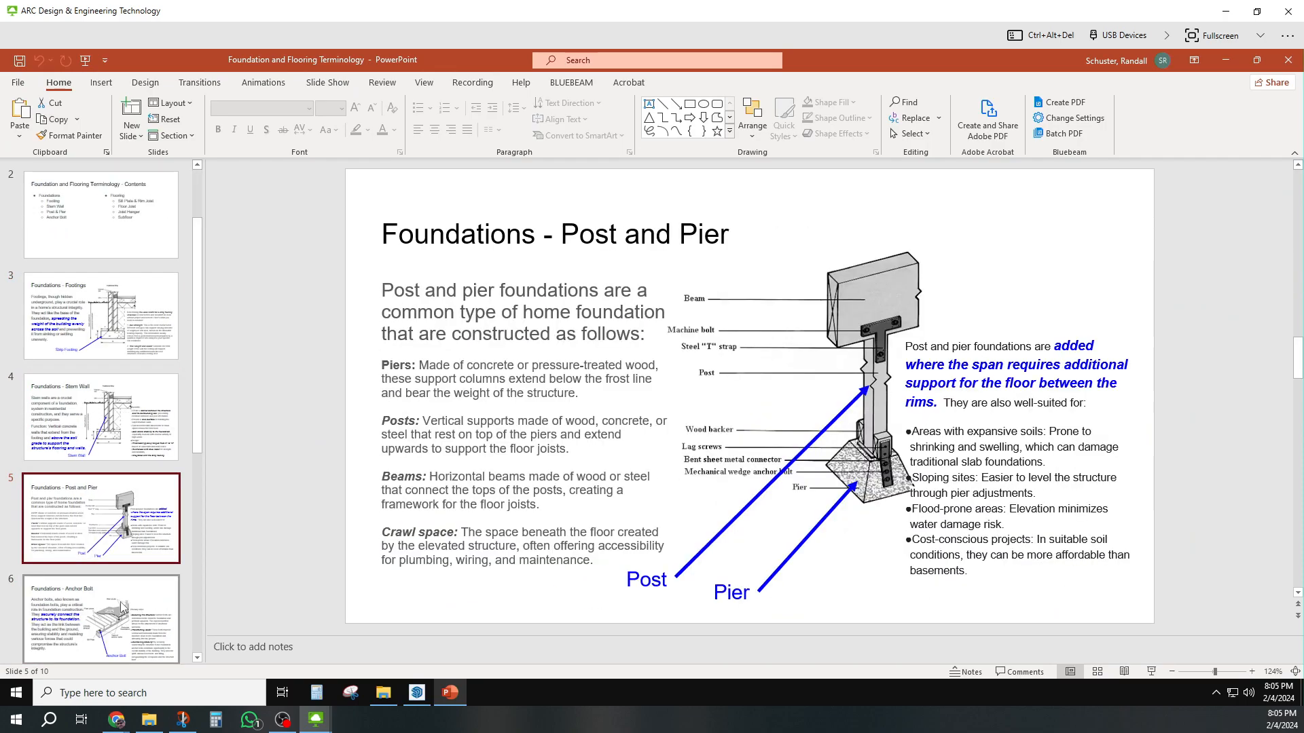
scroll(121, 604, down, 1)
click(121, 604)
- Review the flooring slides, from Sill Plate & Rim Joist through the end of the presentation
scroll(122, 610, down, 1)
click(124, 537)
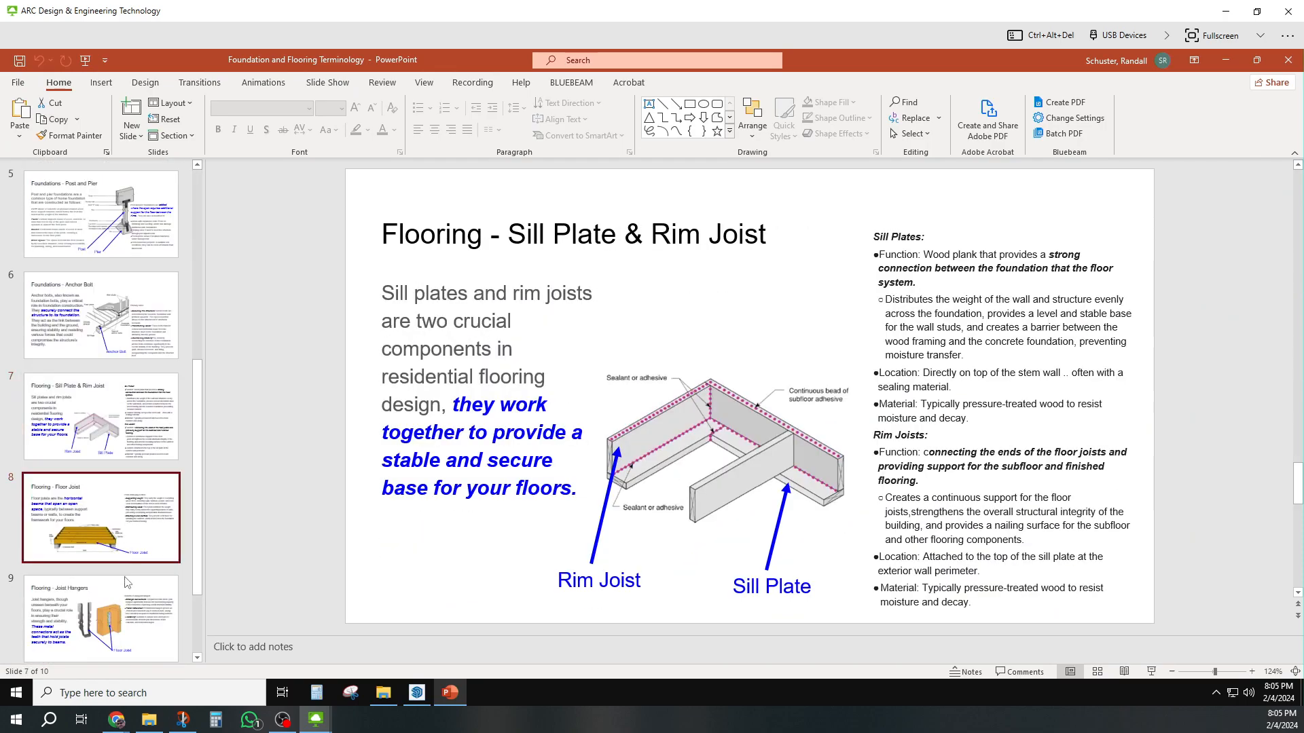
scroll(125, 537, down, 1)
click(124, 537)
scroll(130, 603, down, 1)
click(129, 601)
- Return to the Foundation and Flooring Terminology contents slide, then advance to the Foundations - Footings slide
drag(195, 518, 192, 270)
click(123, 313)
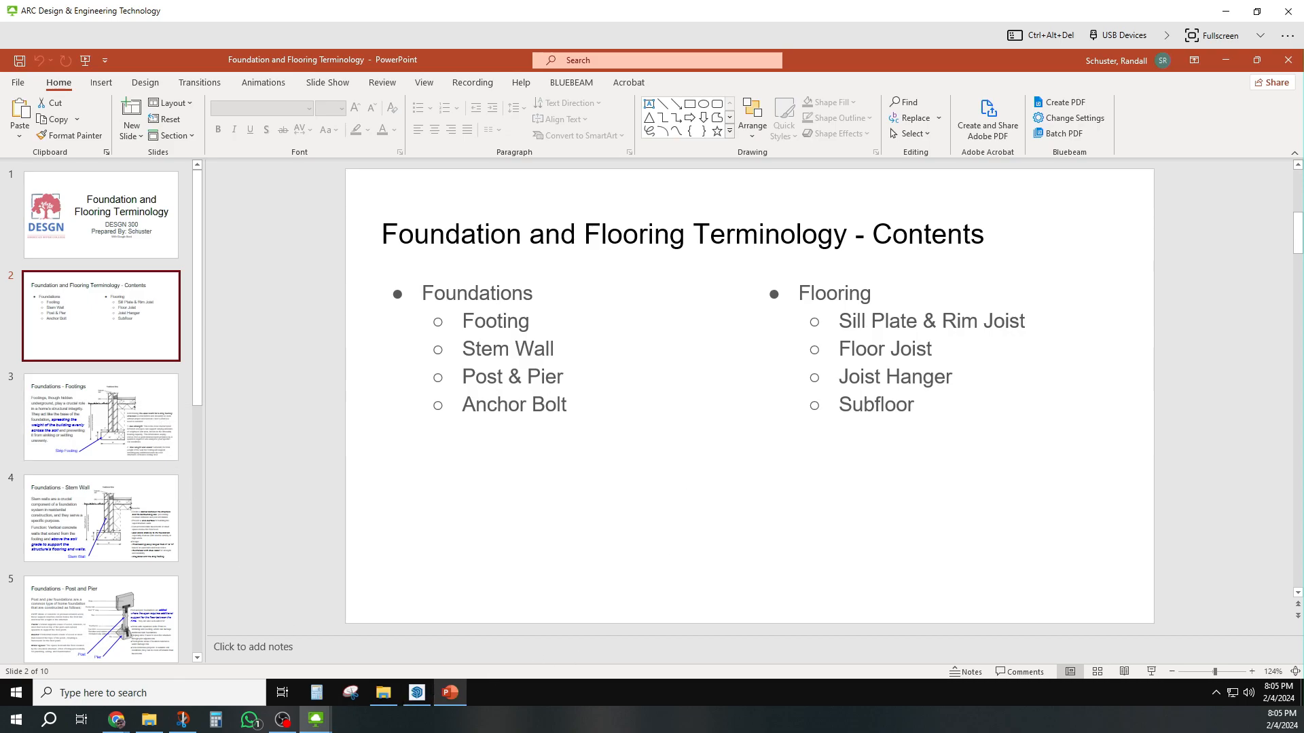
scroll(750, 396, down, 1)
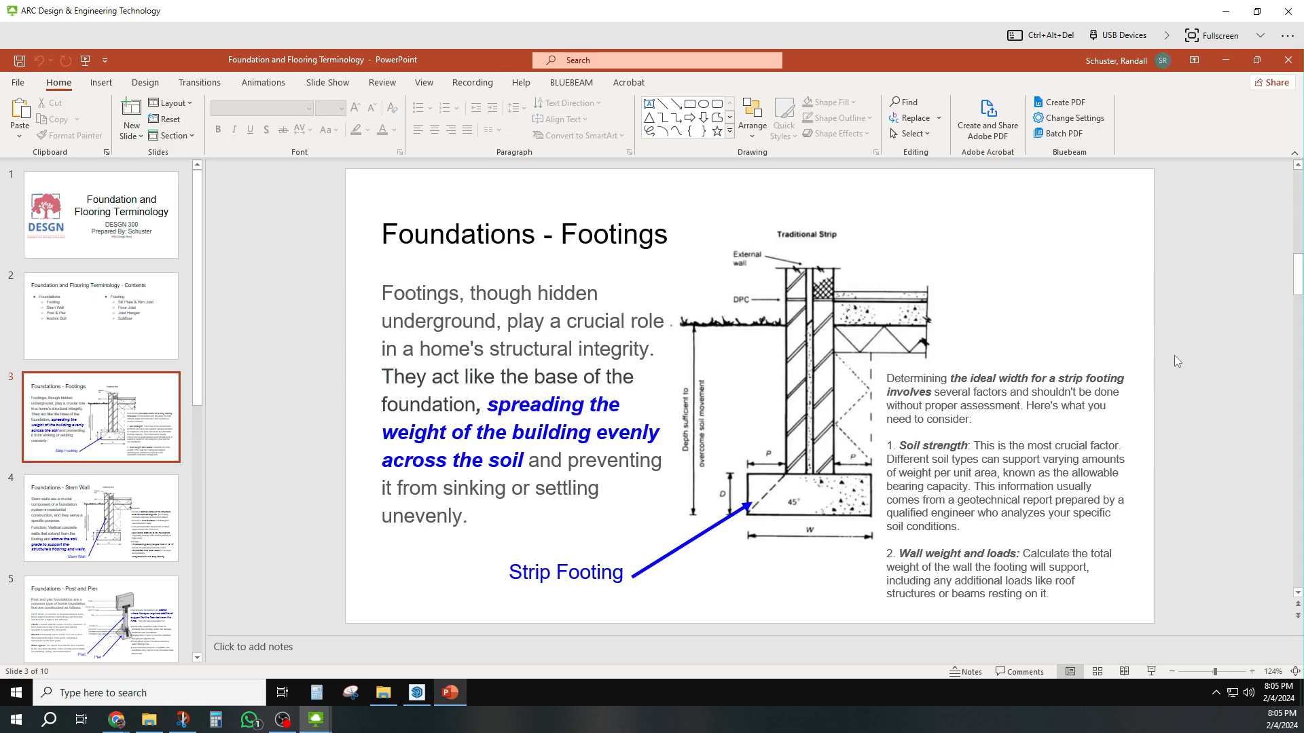
- Switch back to the Foundation and Flooring System model in SketchUp
click(452, 699)
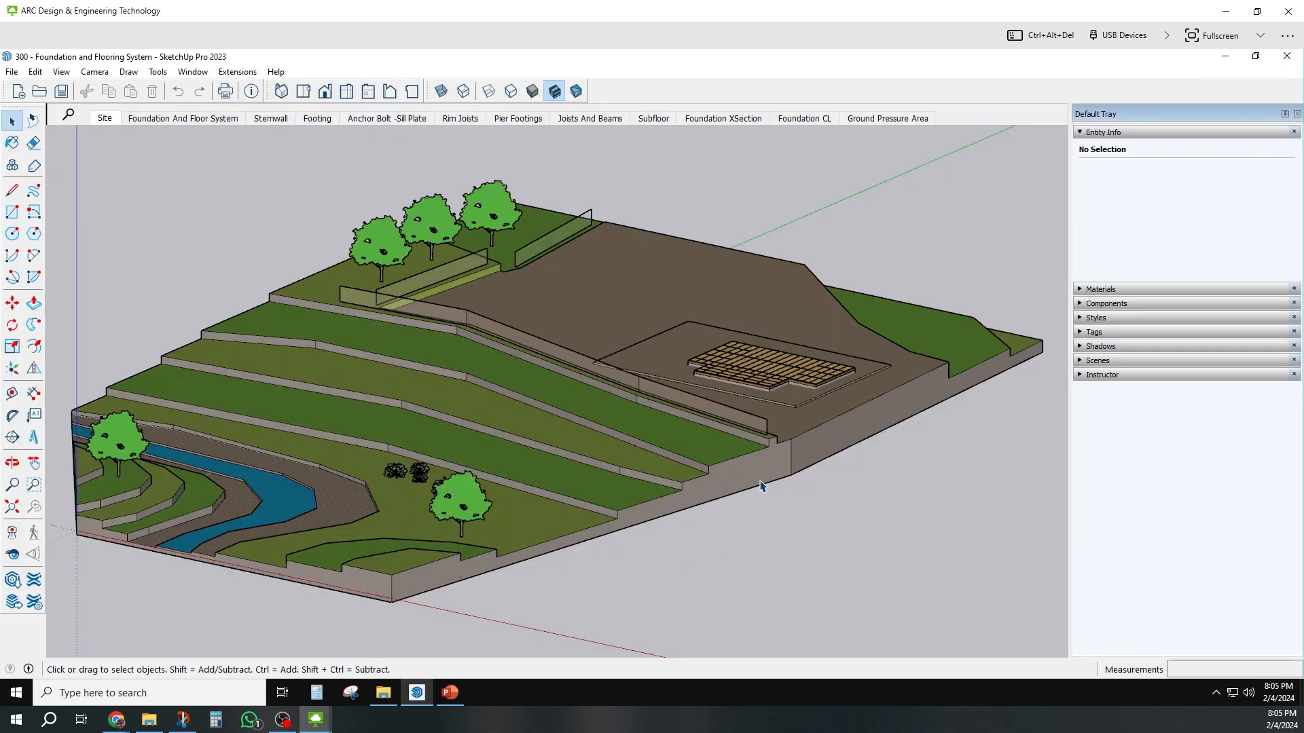
click(416, 699)
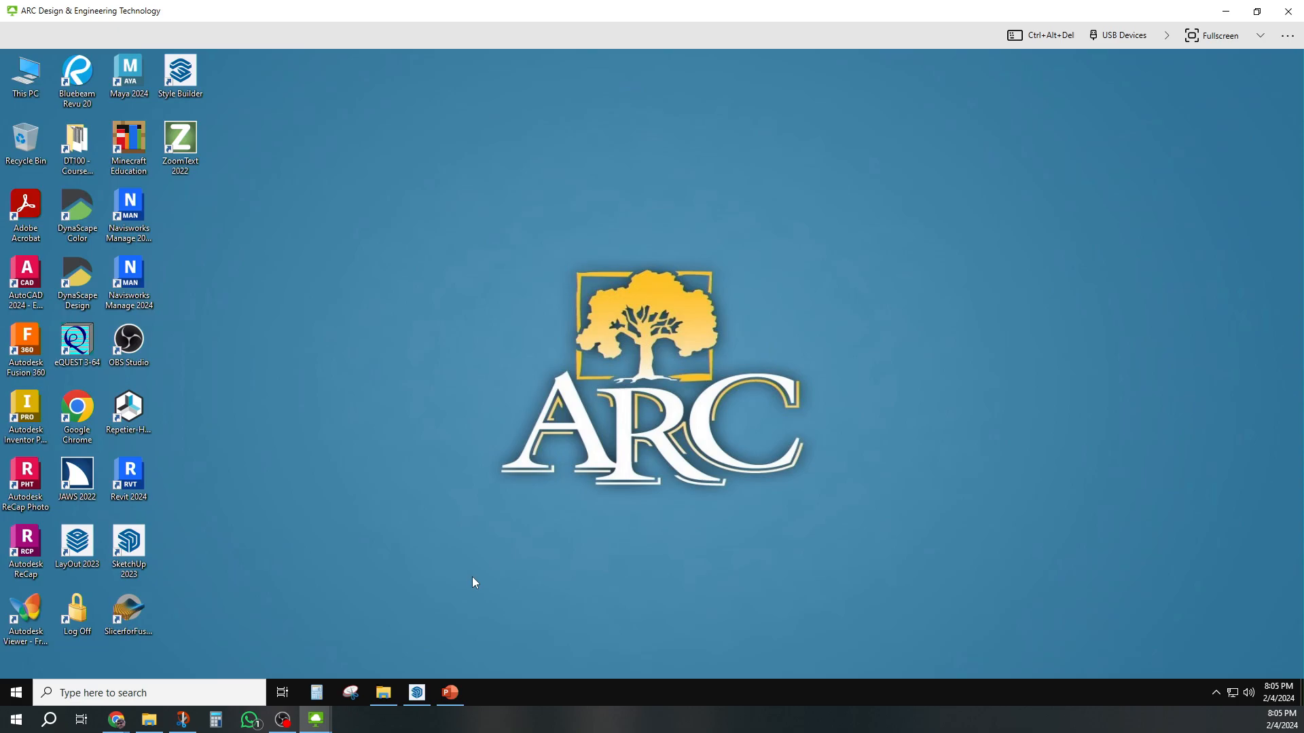
click(421, 694)
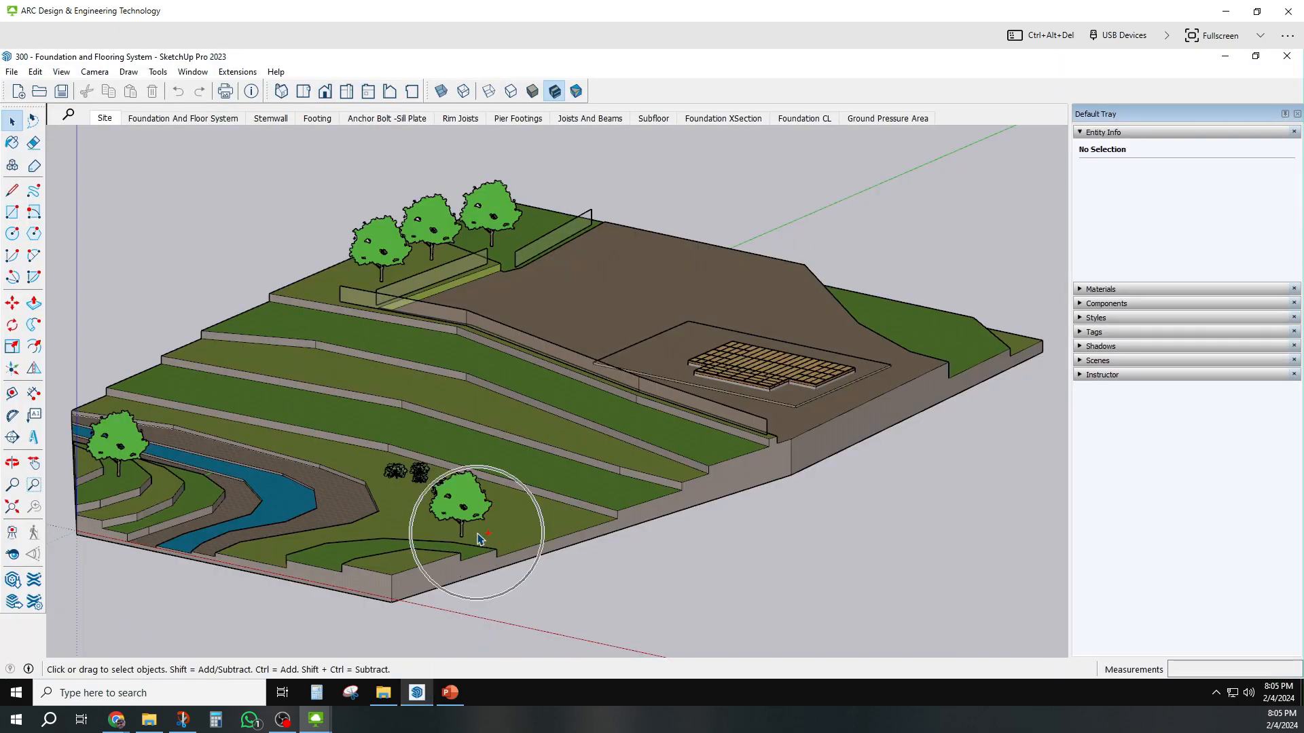
click(448, 694)
click(413, 699)
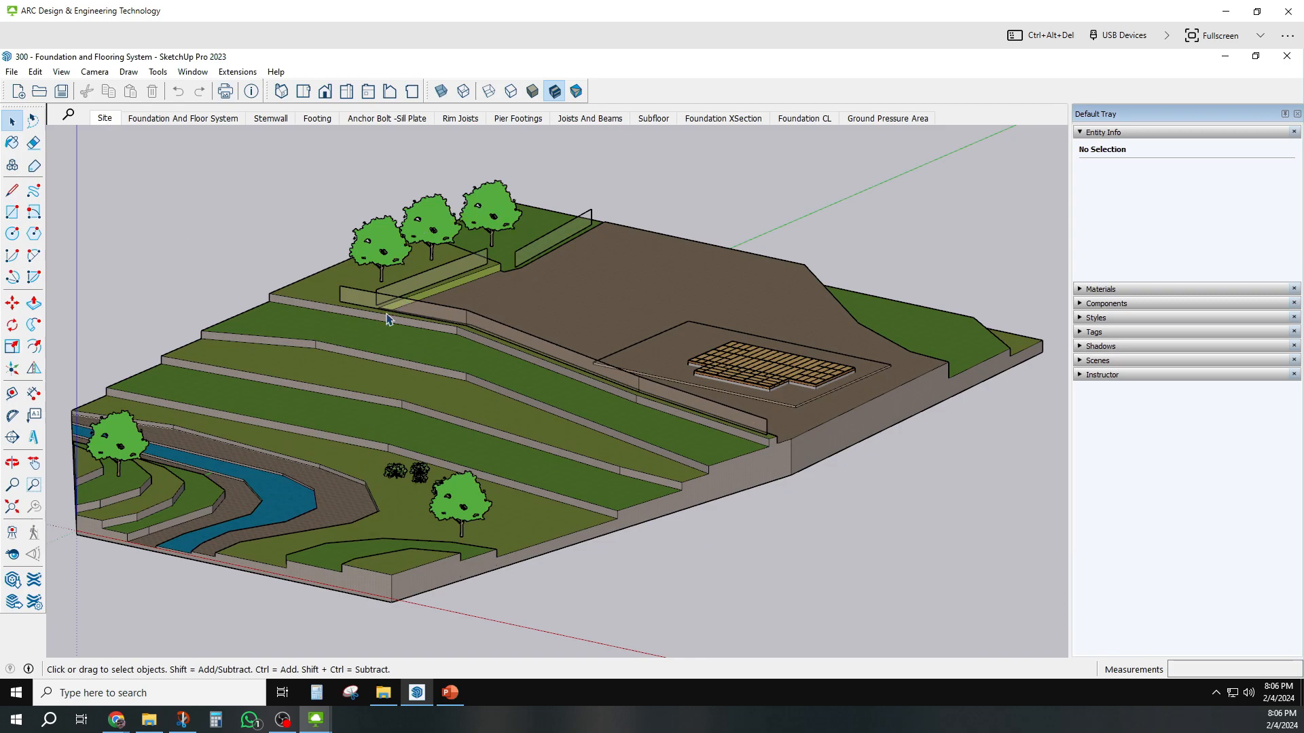
click(709, 299)
click(438, 271)
click(537, 250)
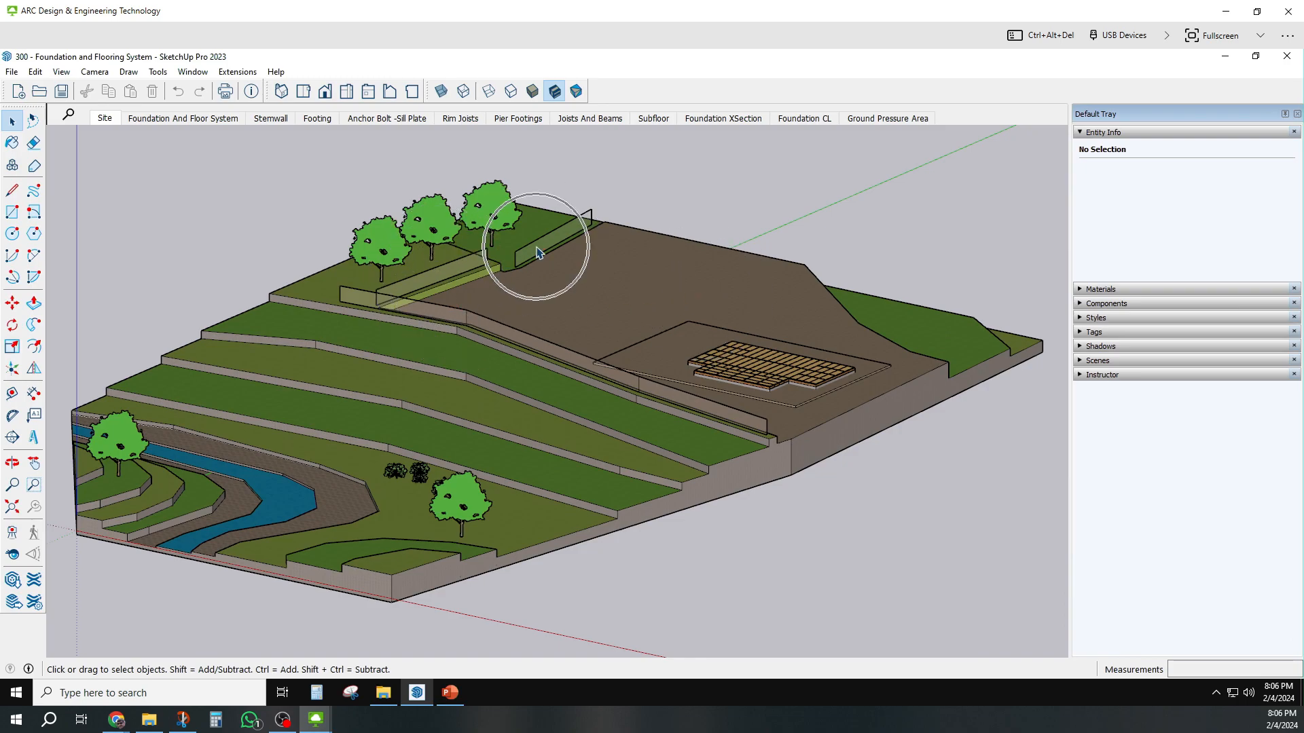
click(766, 401)
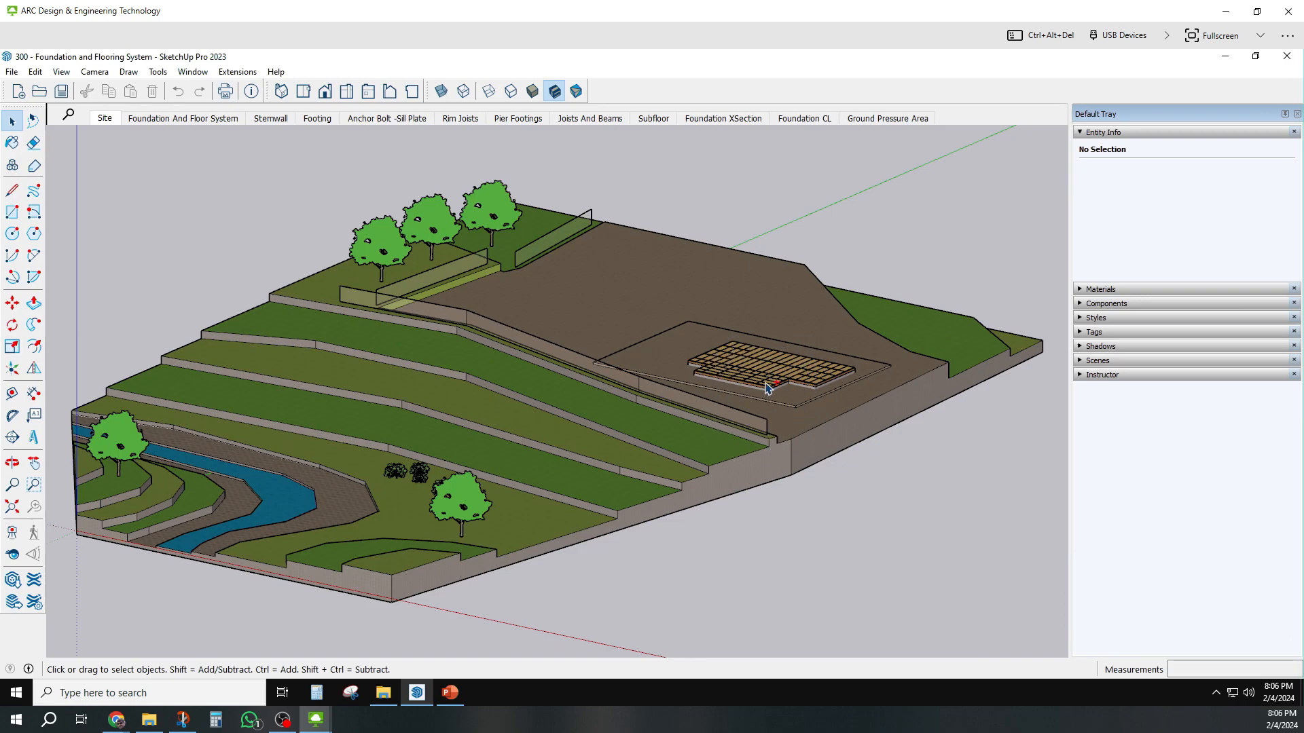
click(766, 387)
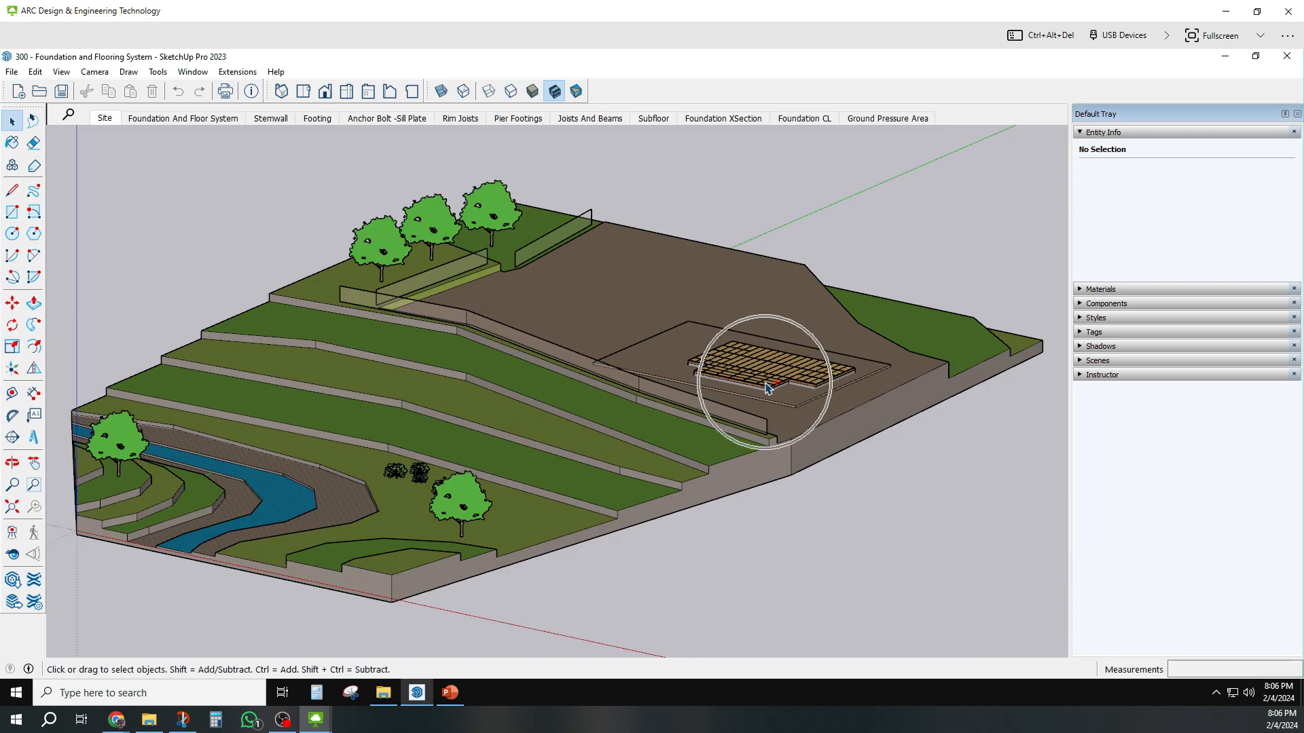
click(766, 387)
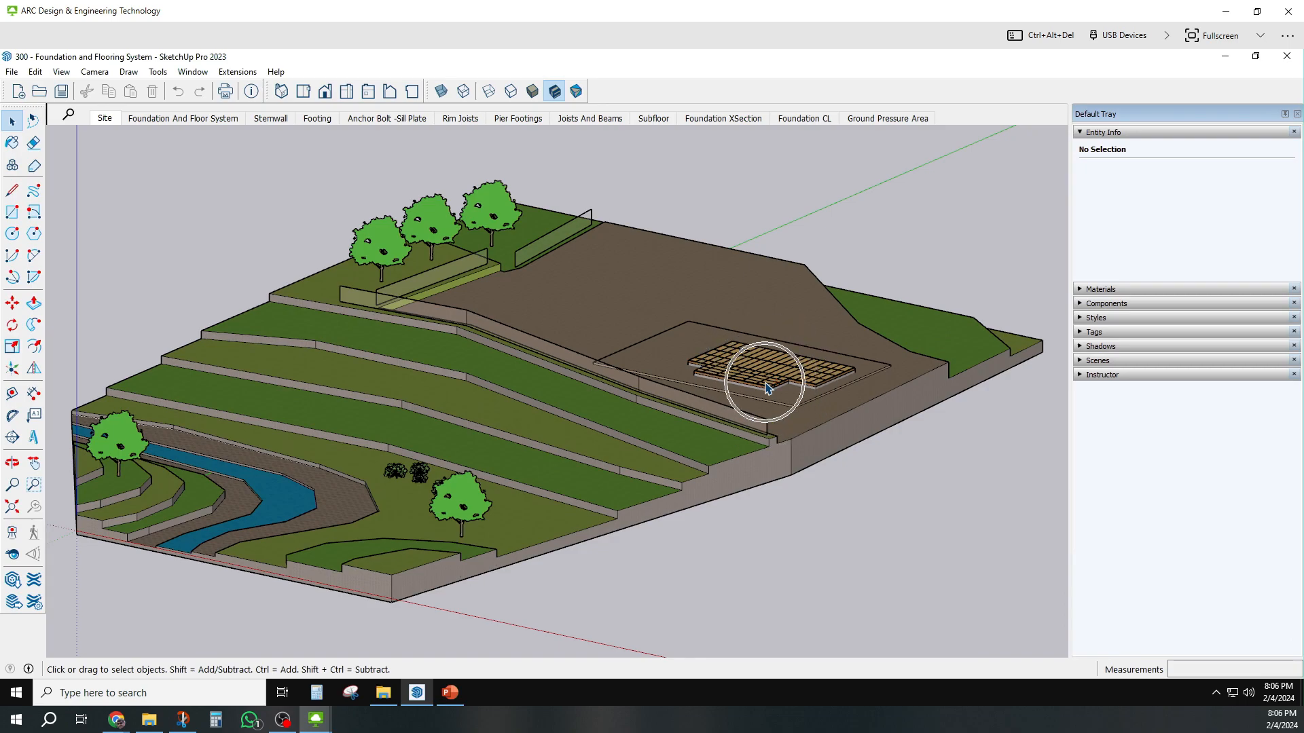
click(766, 387)
click(766, 387)
- Show the Foundation And Floor System scene and examine the outer edge of the foundation
click(169, 121)
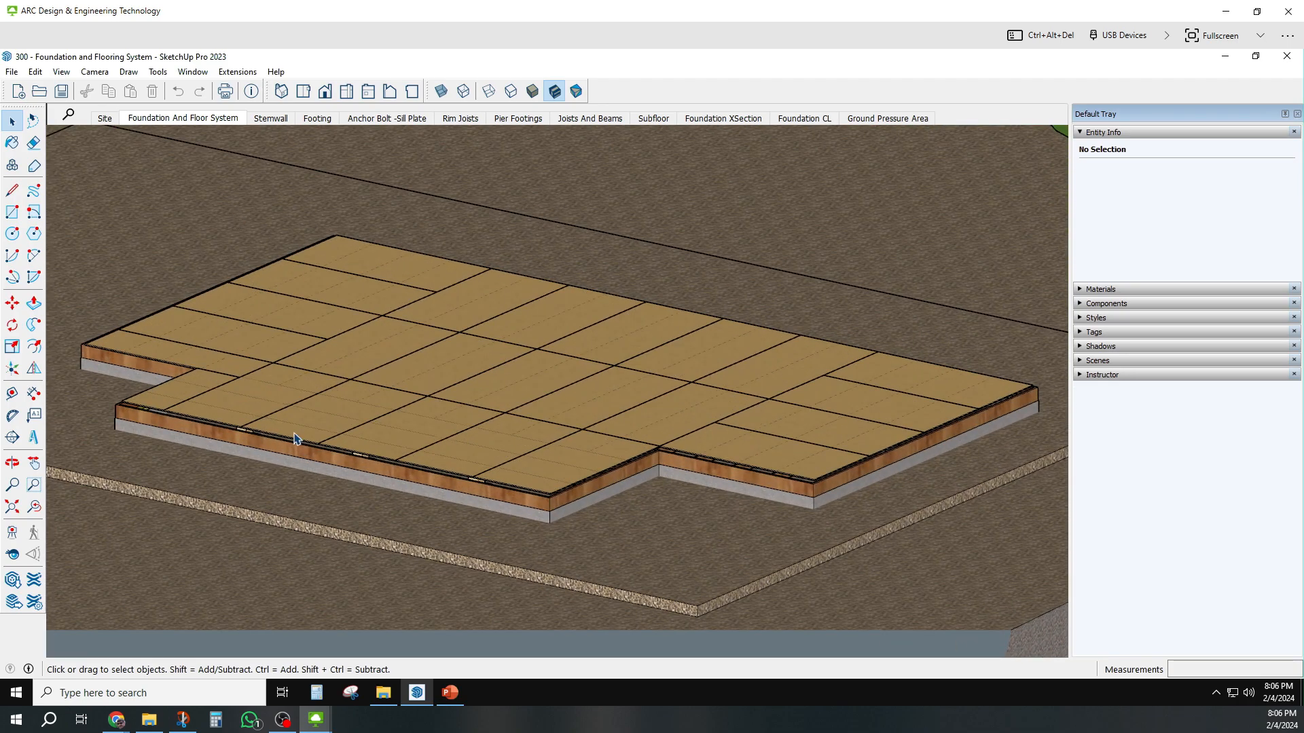
key(ctrl)
key(ctrl)
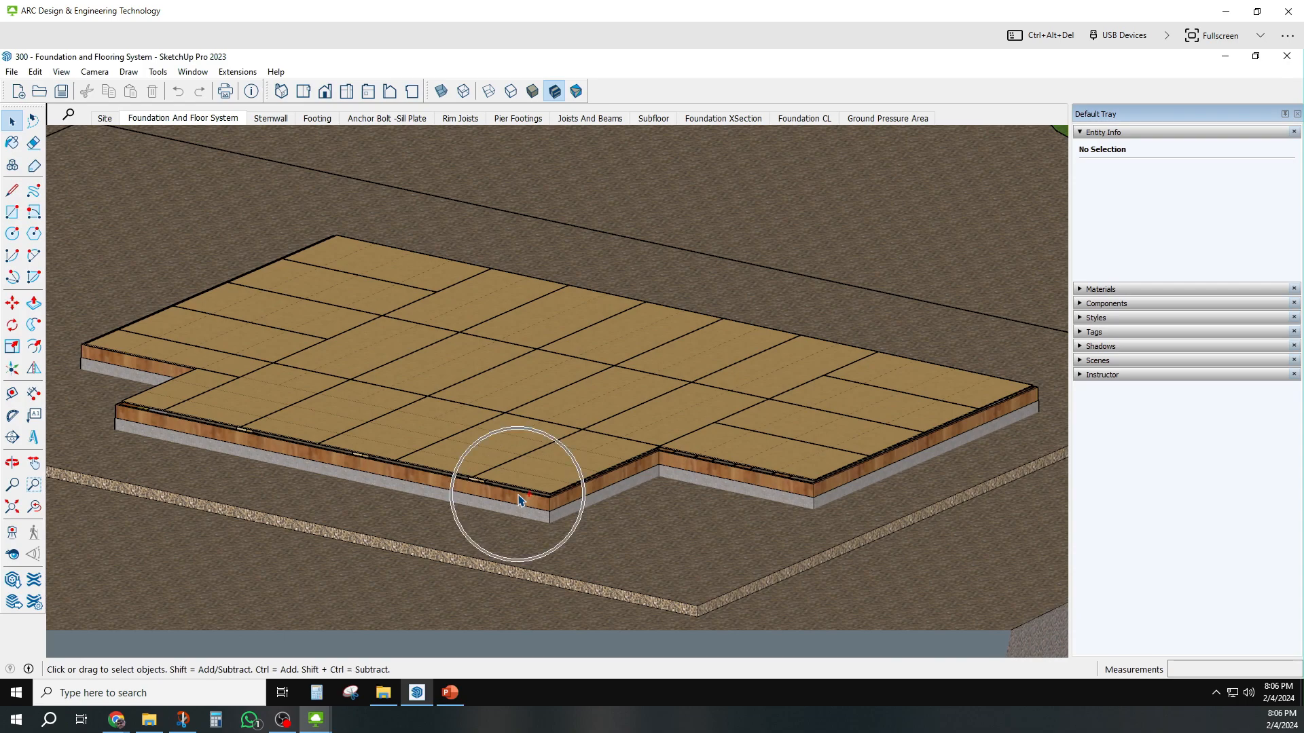
key(ctrl)
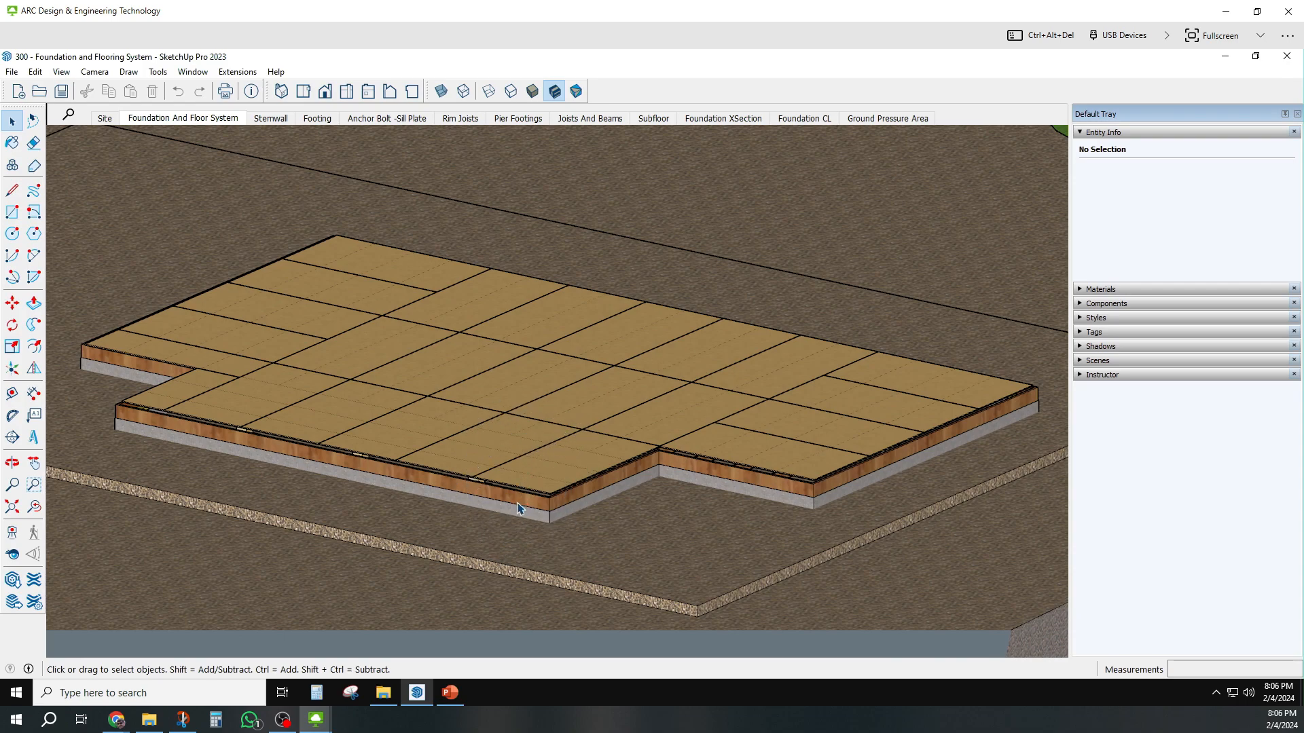
key(ctrl)
- View the Stemwall scene and then the Footing scene to examine the wall above and below grade
click(270, 119)
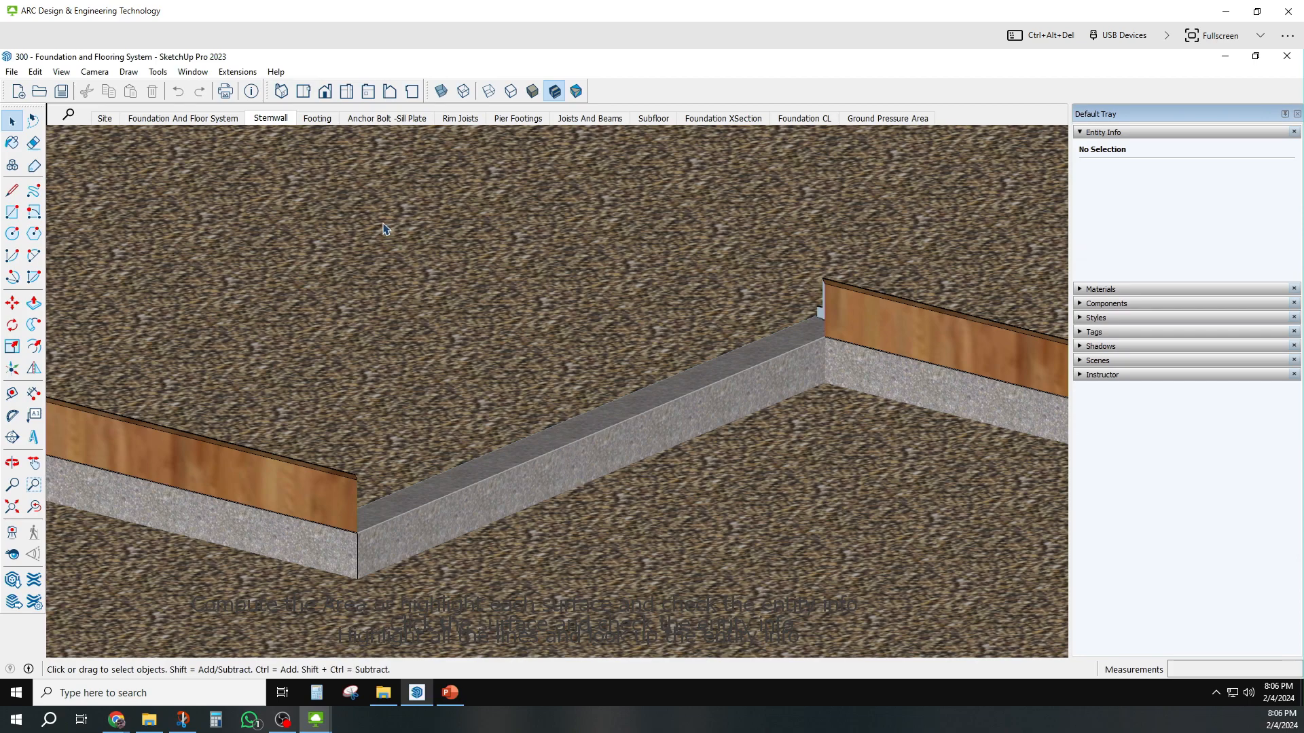
click(316, 120)
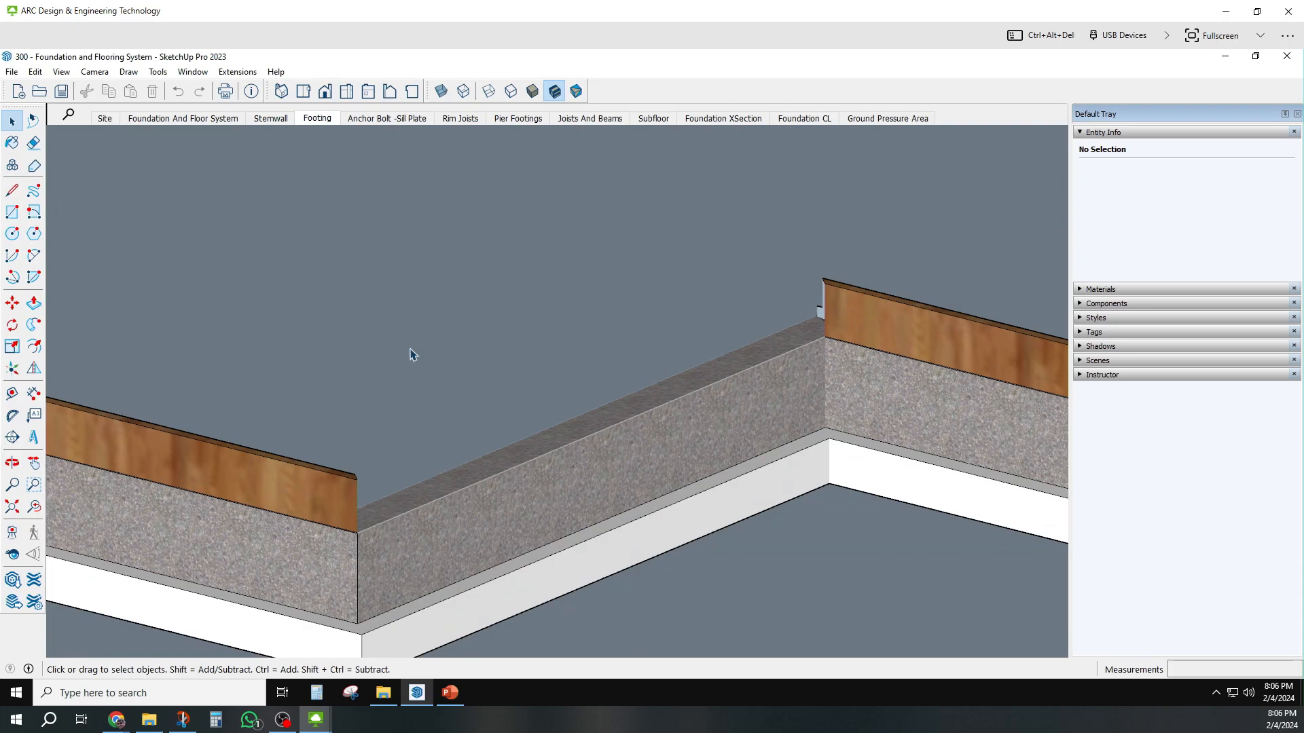
key(ctrl)
key(ctrl)
- View the Anchor Bolt -Sill Plate, Rim Joists and Pier Footings scenes in sequence
click(391, 119)
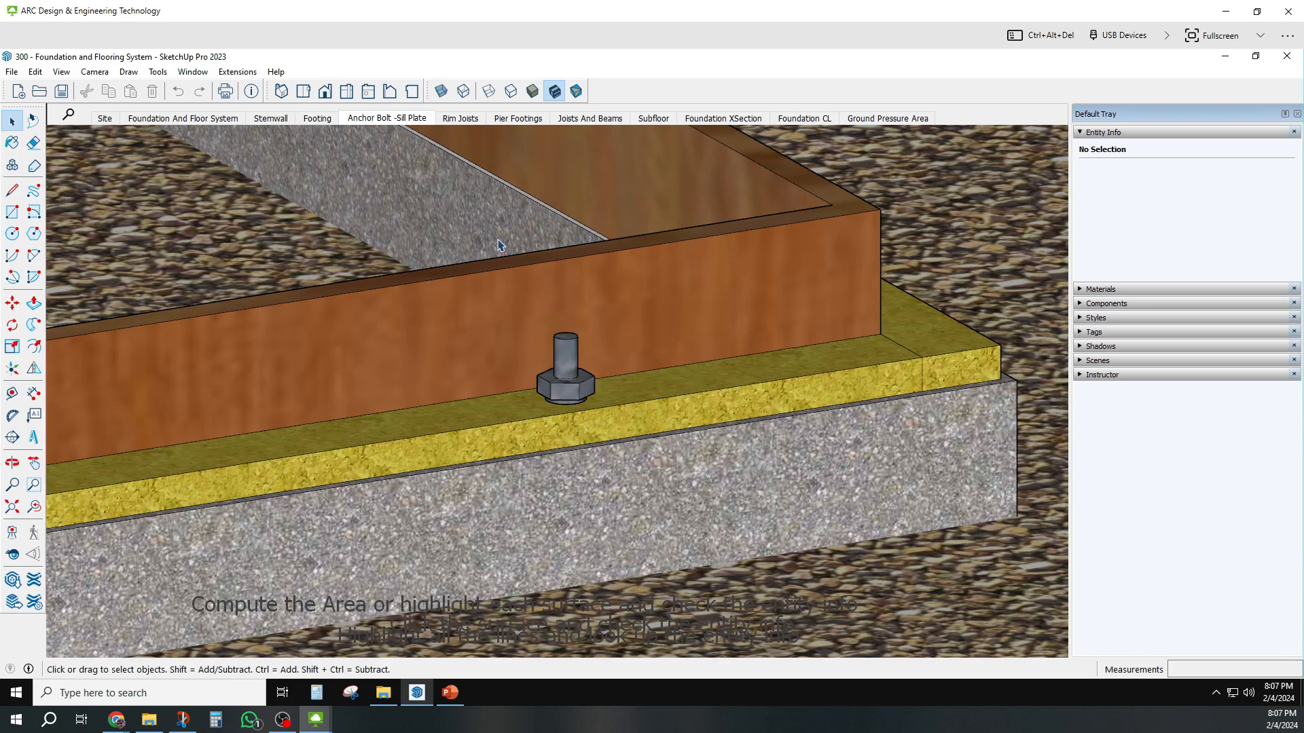
click(461, 119)
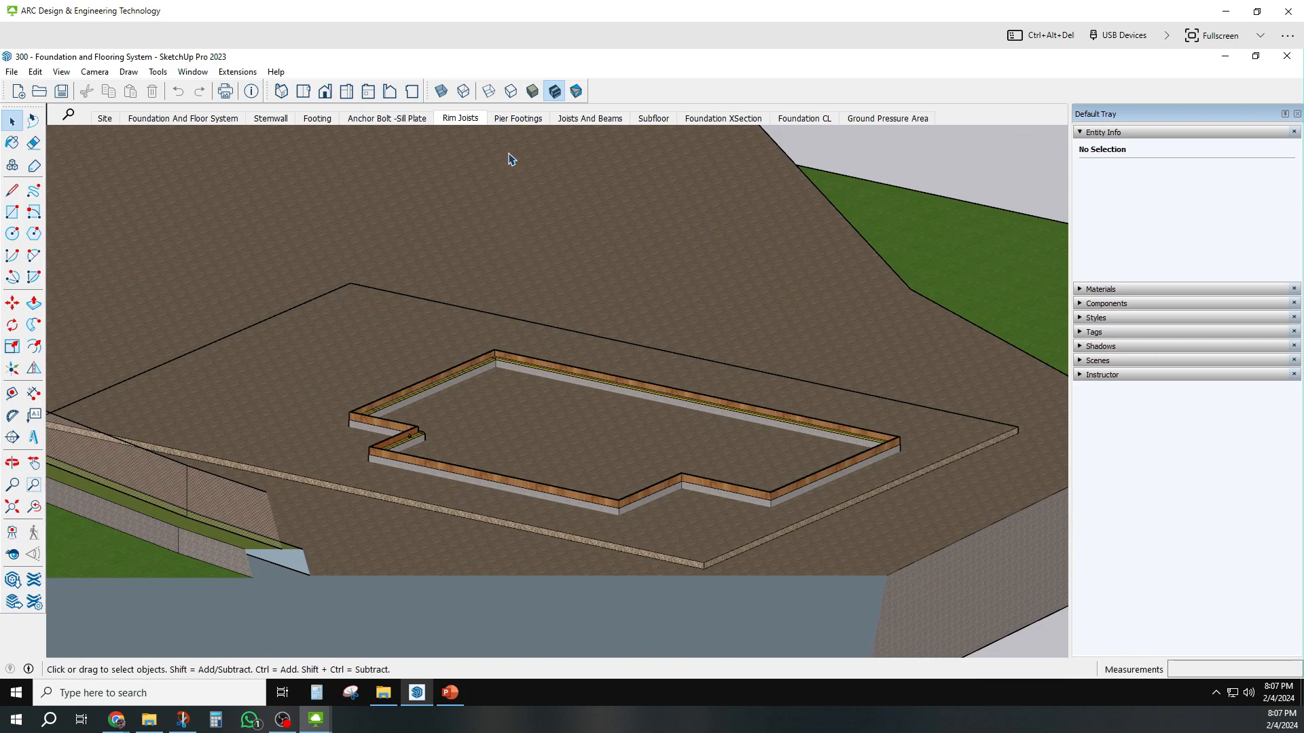
click(525, 121)
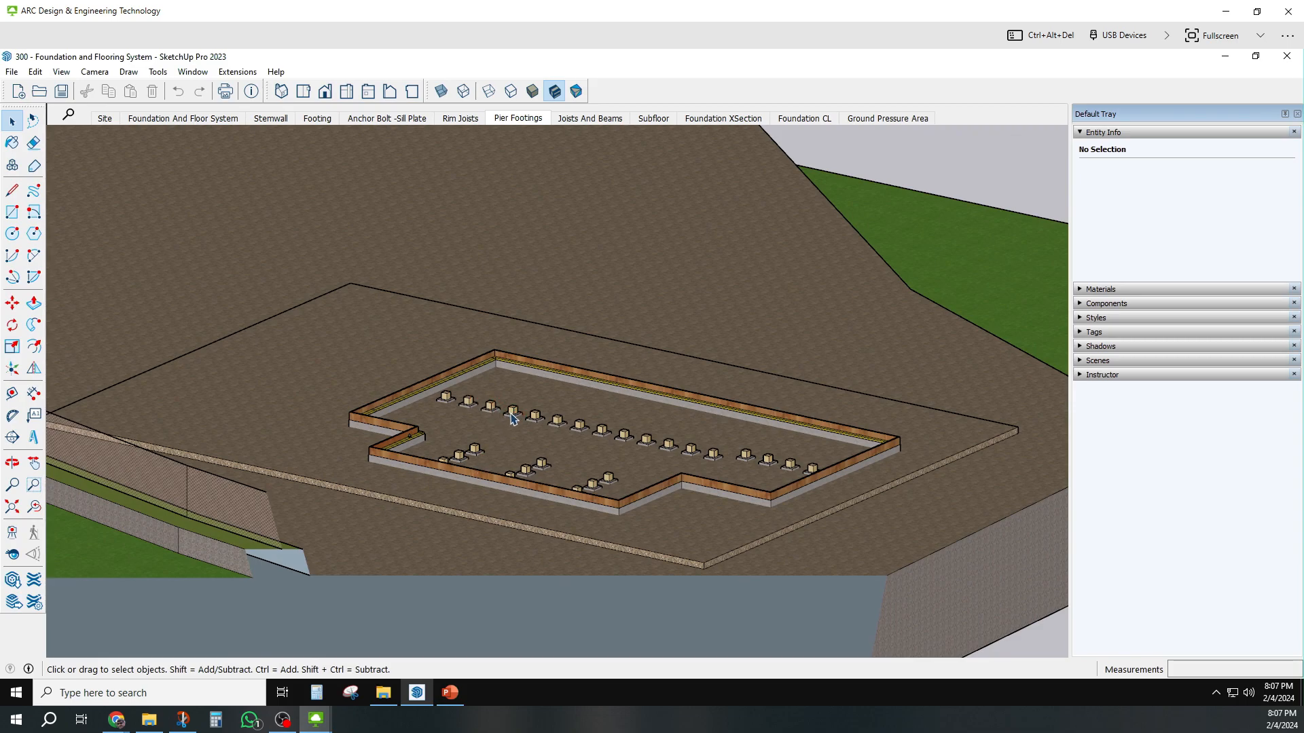
key(ctrl)
key(ctrl)
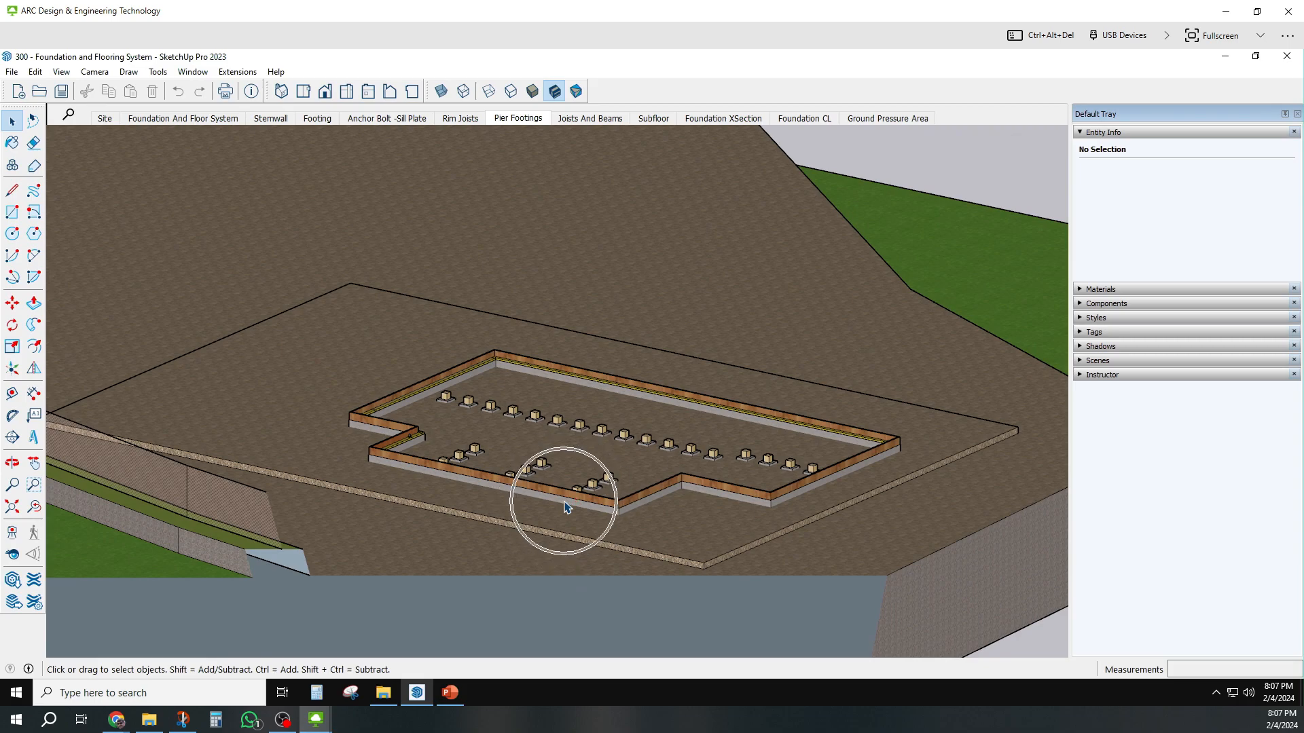
key(ctrl)
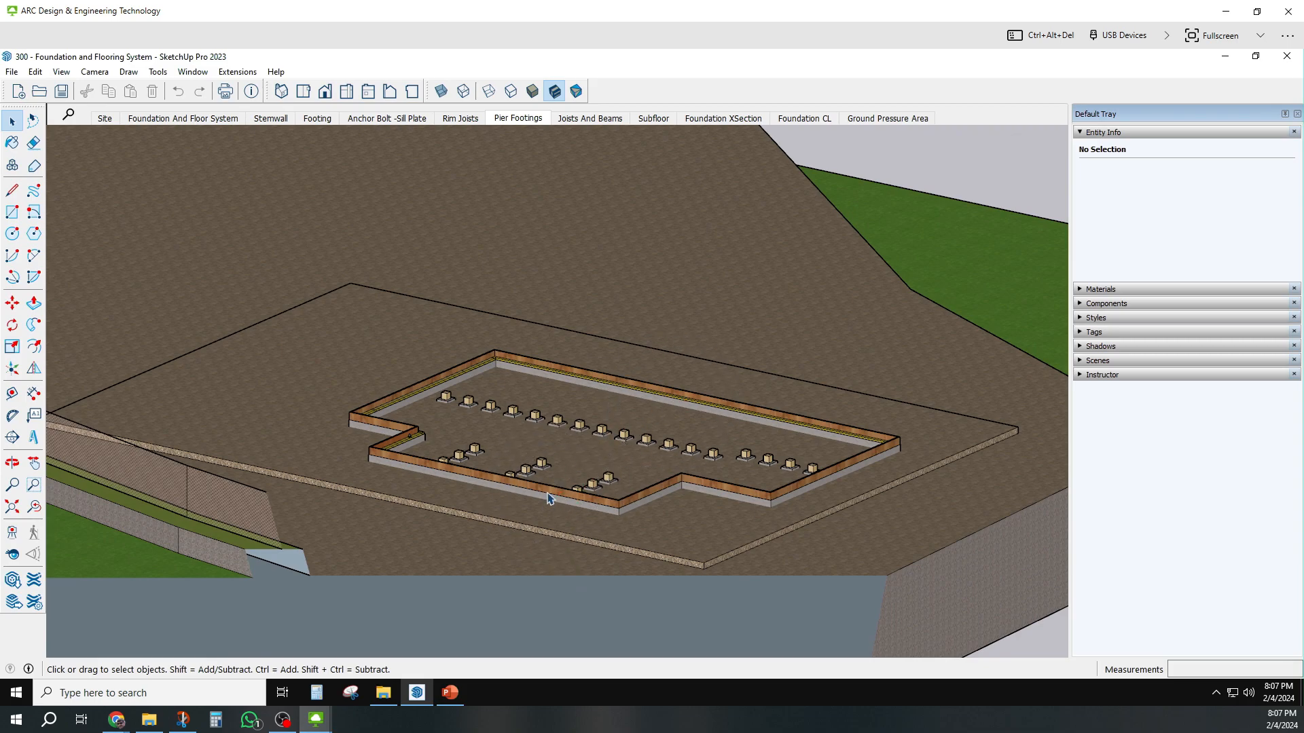
- View the Joists And Beams and Subfloor scenes, then return to the Foundation And Floor System scene
click(588, 119)
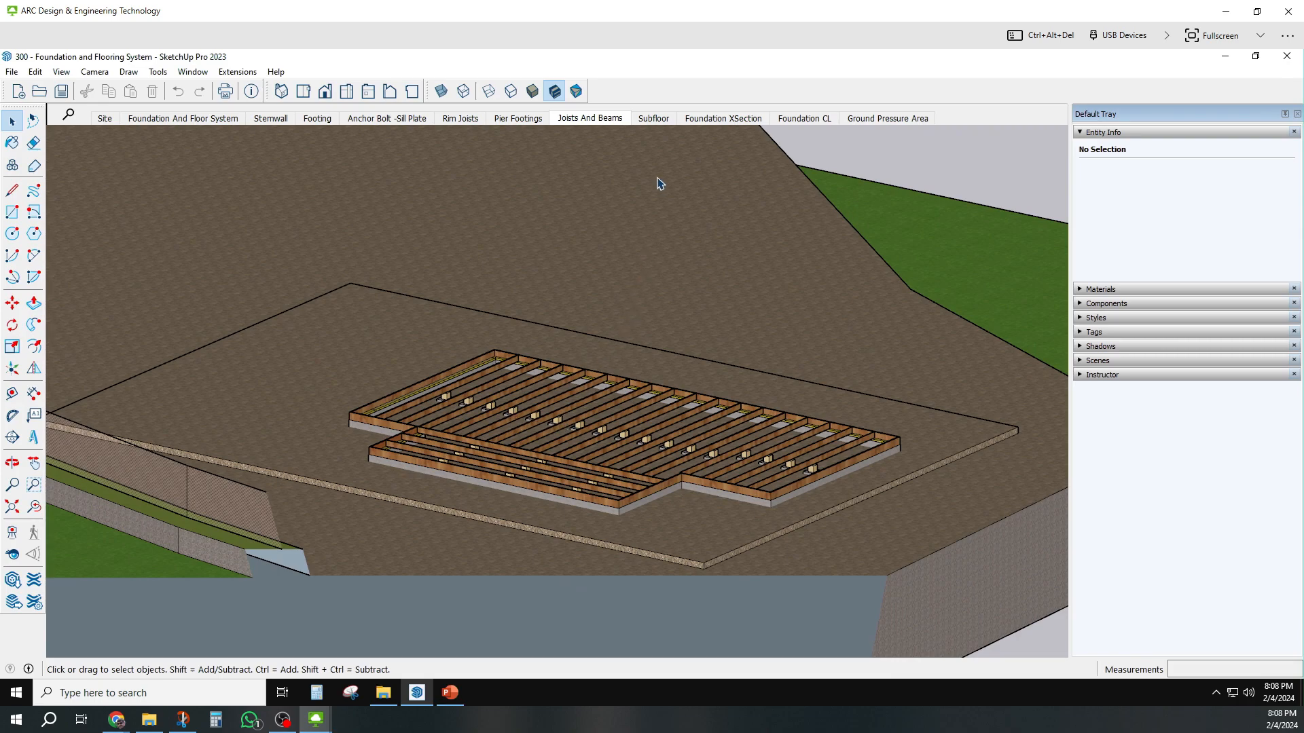
click(653, 118)
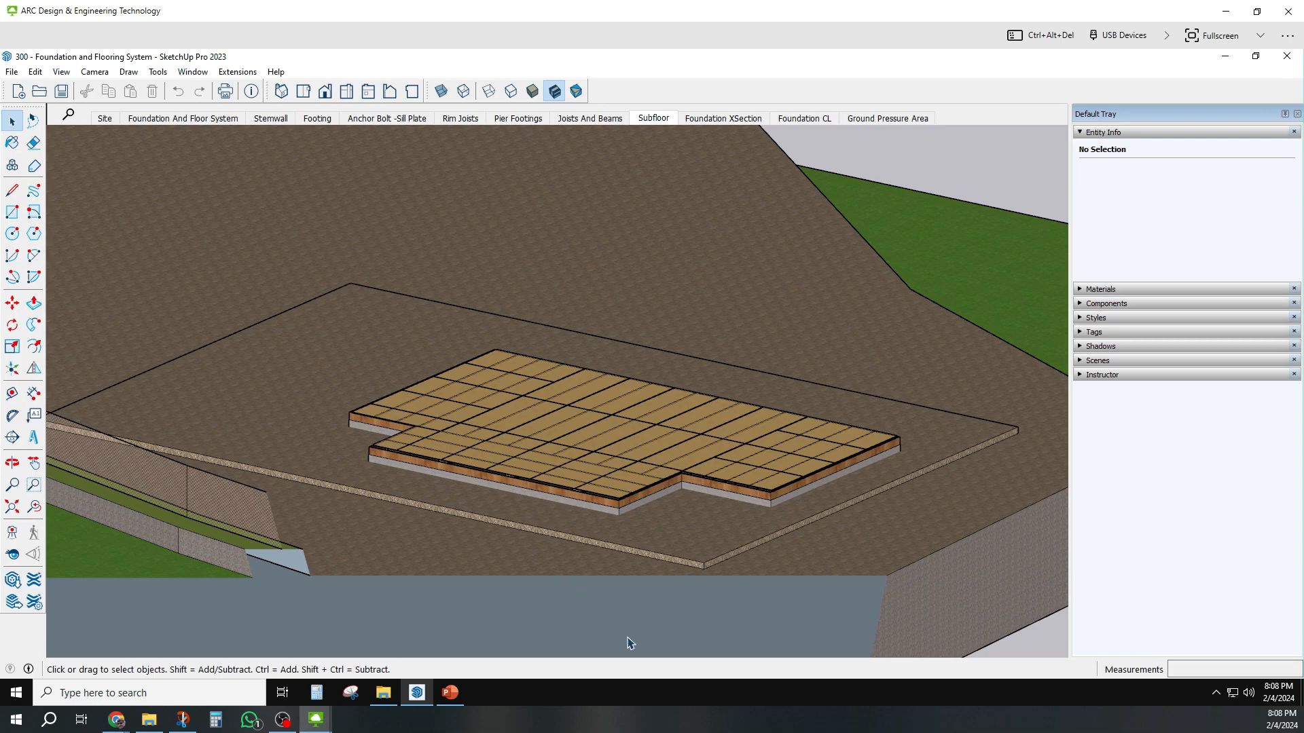
mouse_move(449, 700)
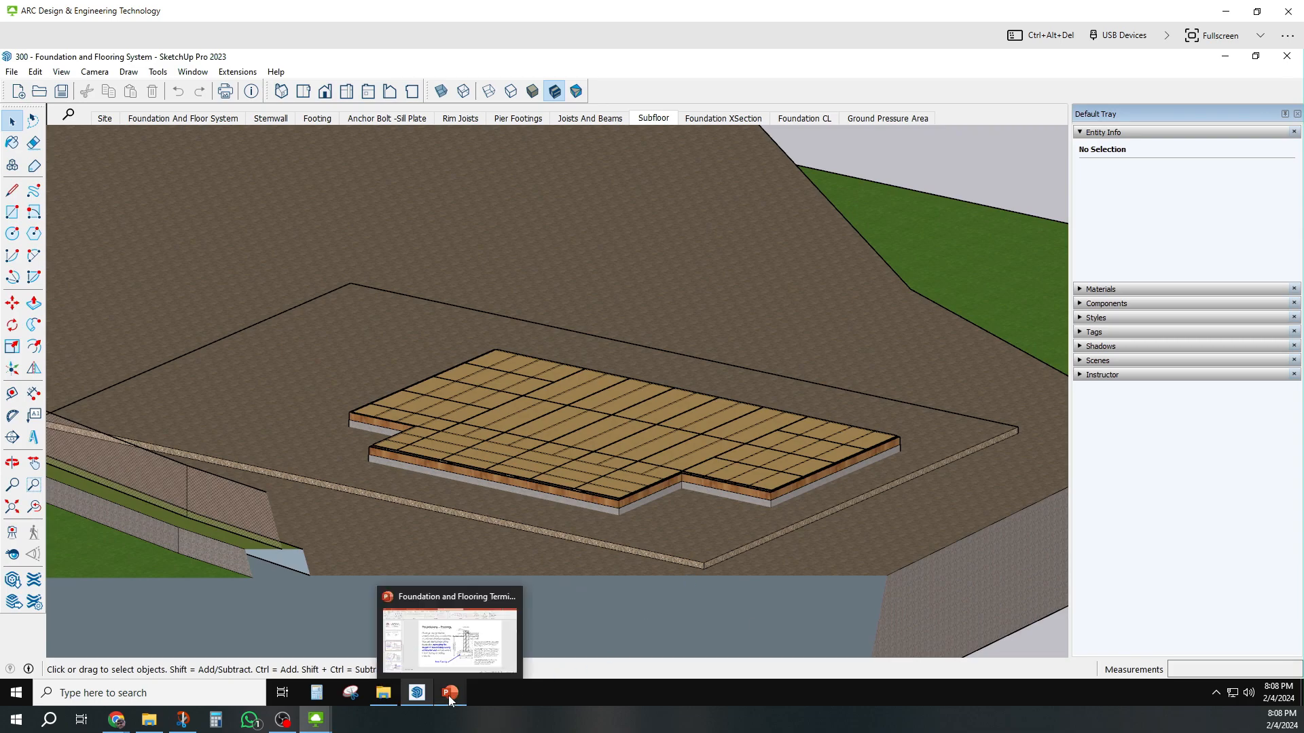
click(449, 700)
click(198, 120)
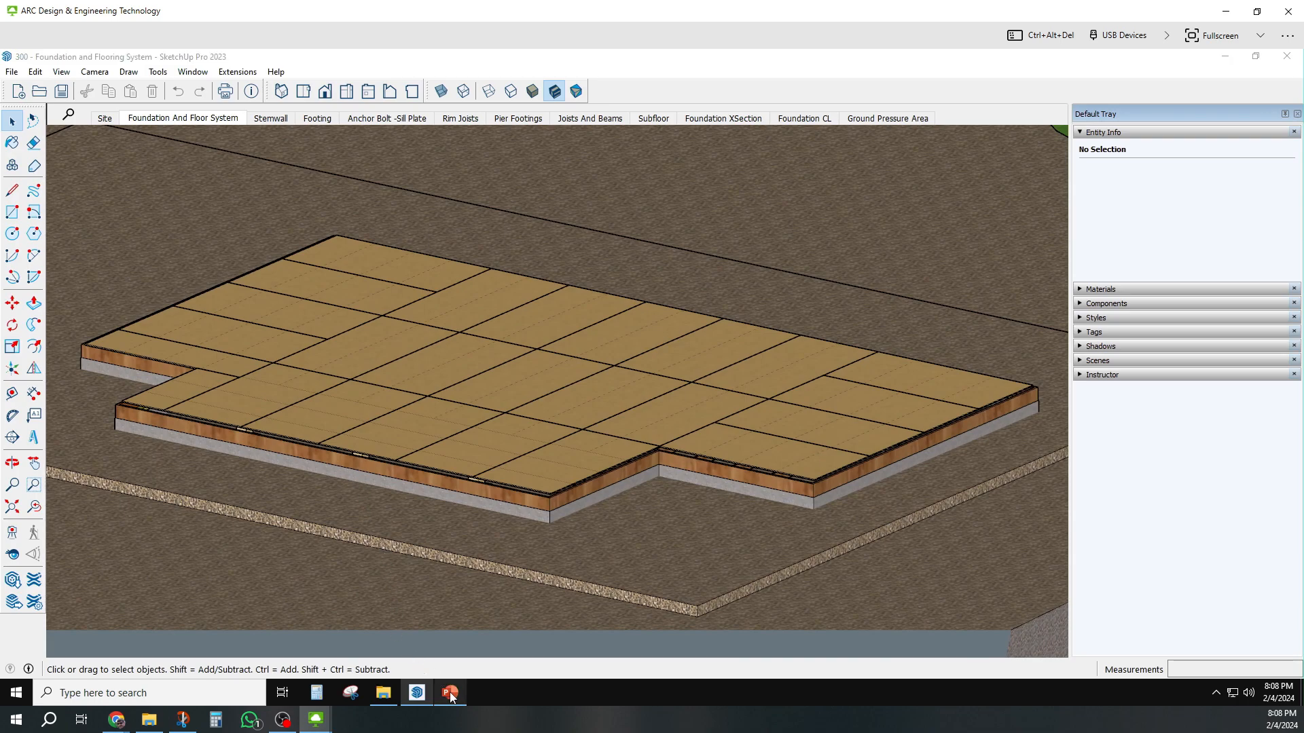
- Switch to the PowerPoint presentation and display the terminology contents slide
click(449, 692)
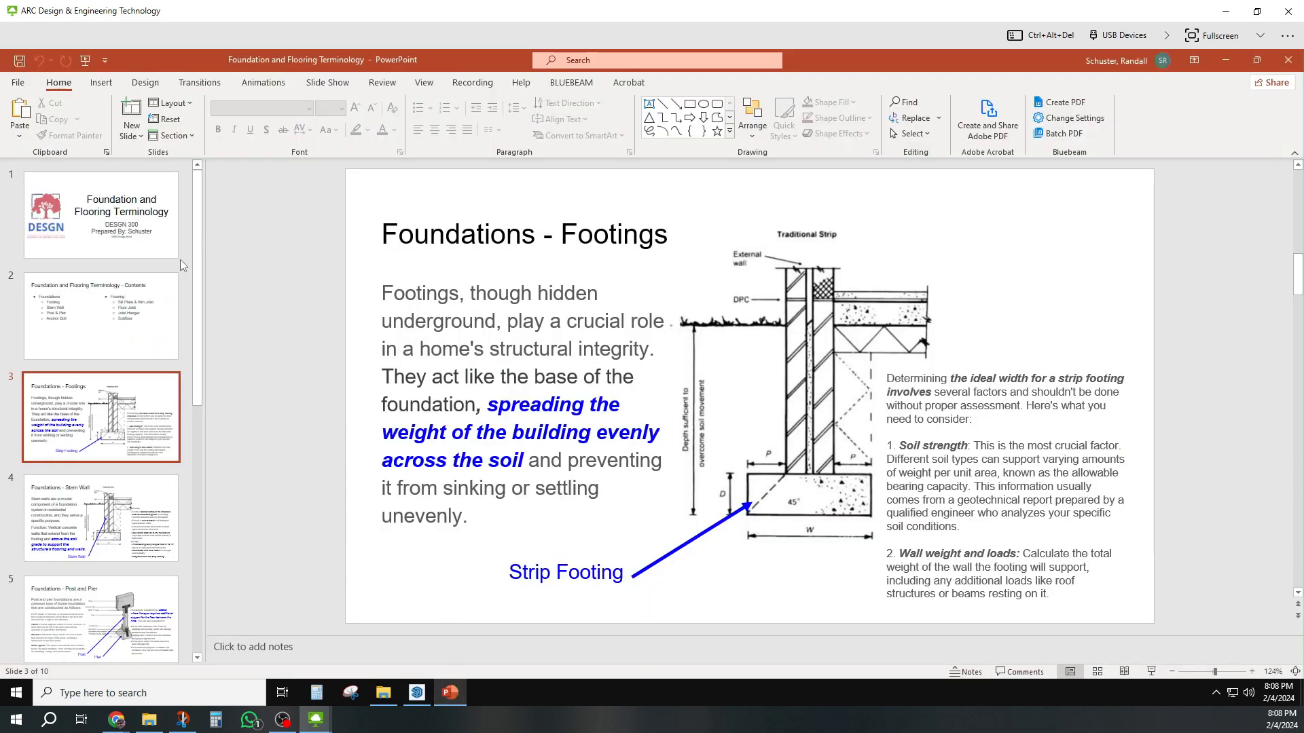
click(156, 306)
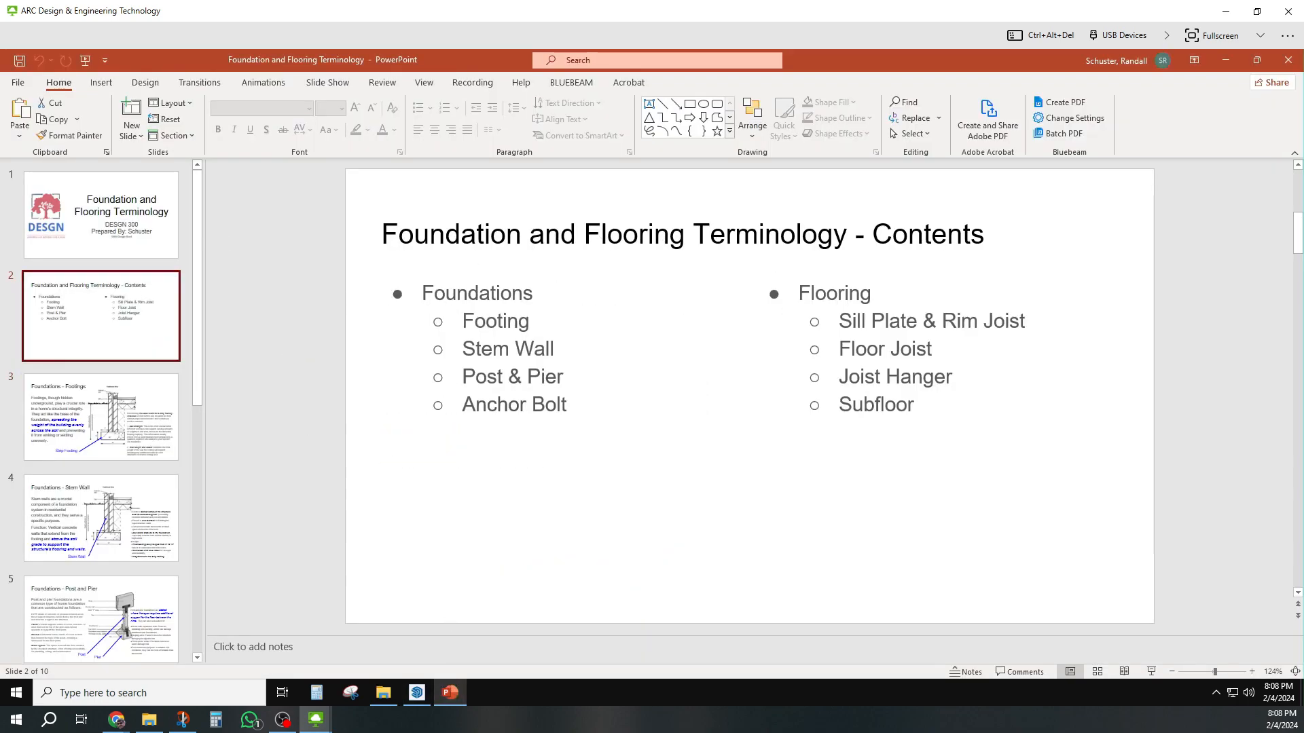
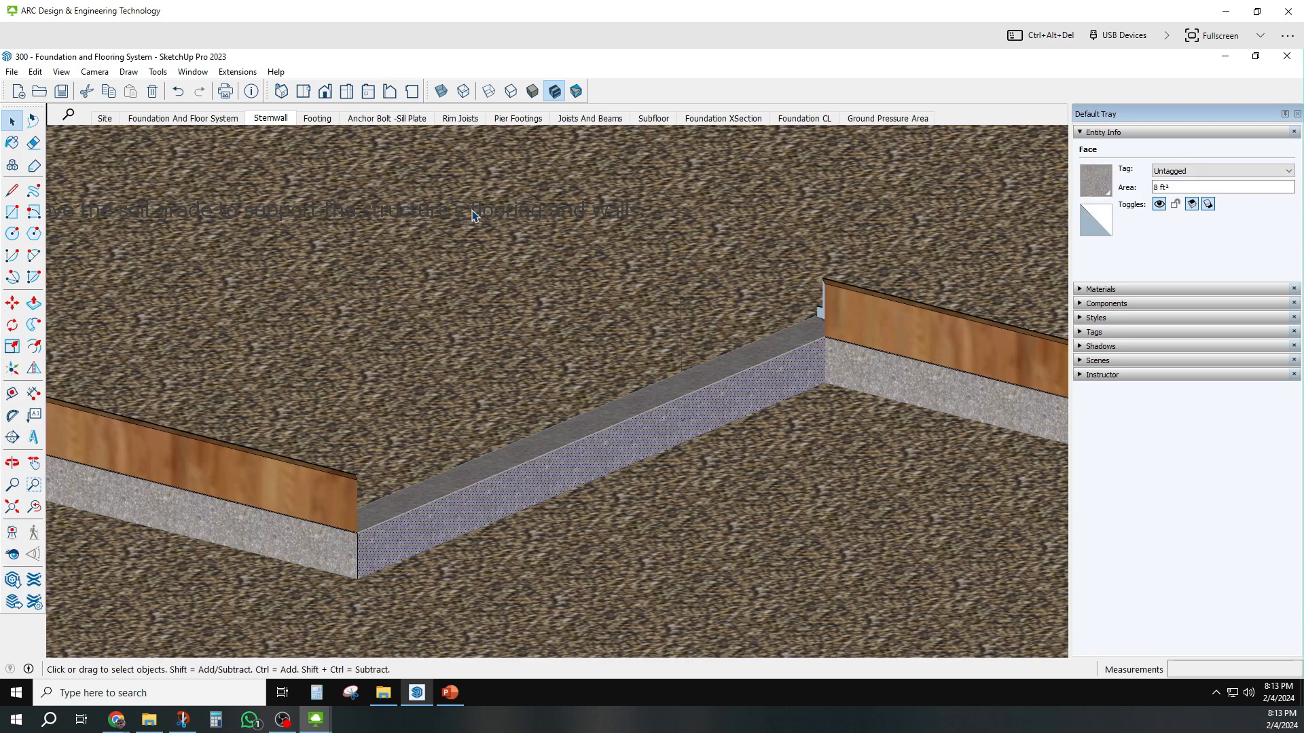
- Select the ground surface face around the stem wall in the Stemwall scene
click(474, 215)
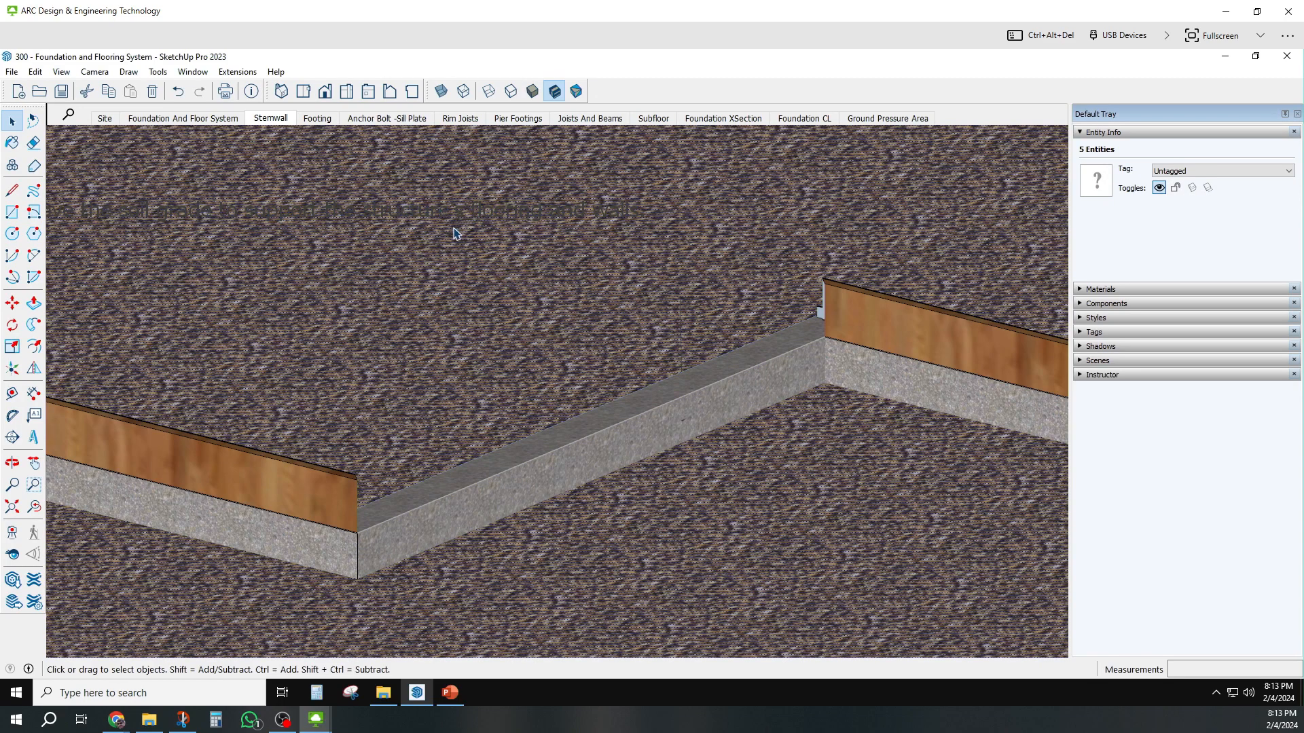
drag(66, 181, 641, 241)
click(596, 218)
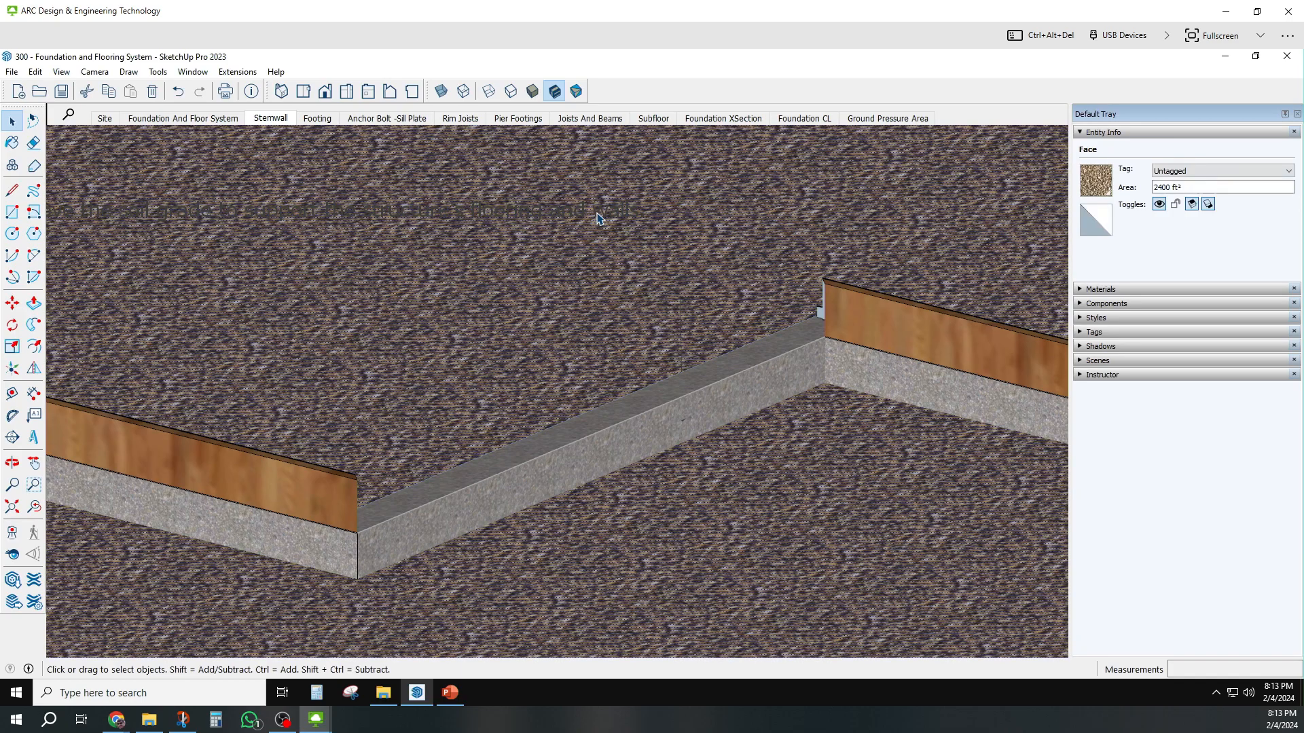
scroll(554, 231, down, 1)
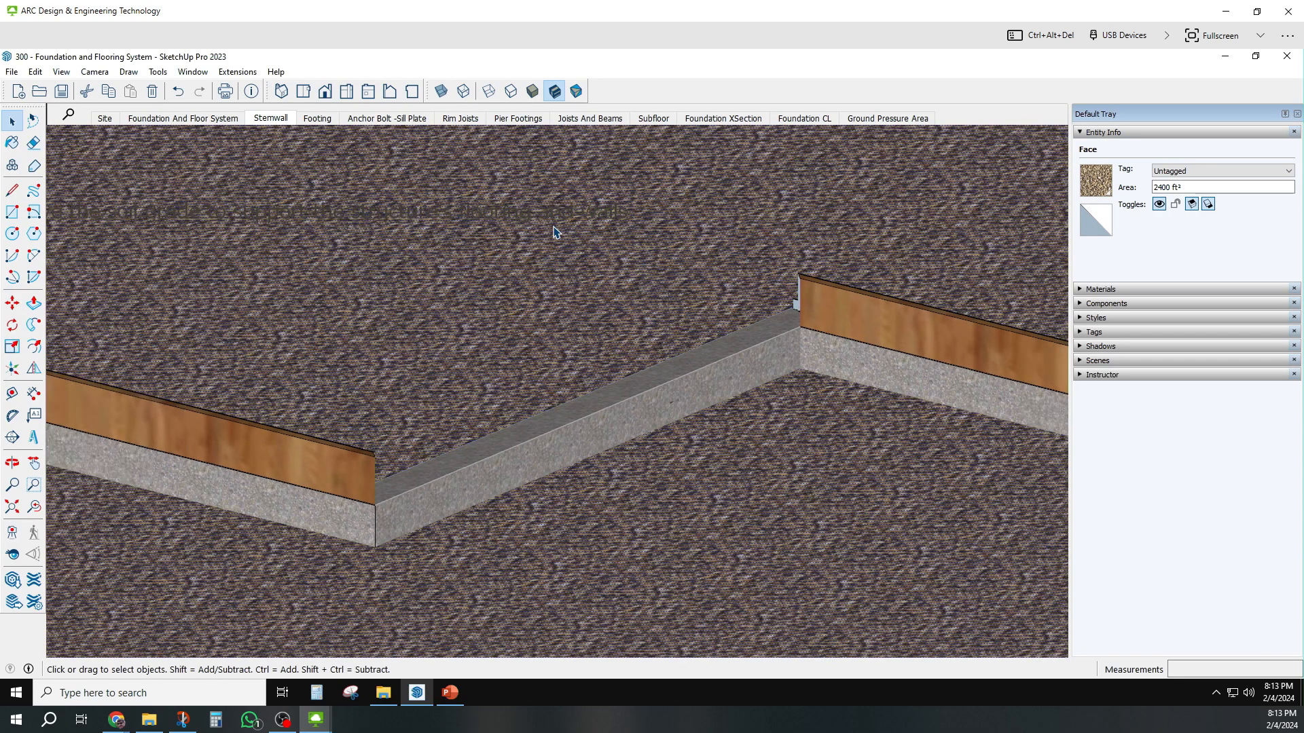
scroll(553, 231, down, 1)
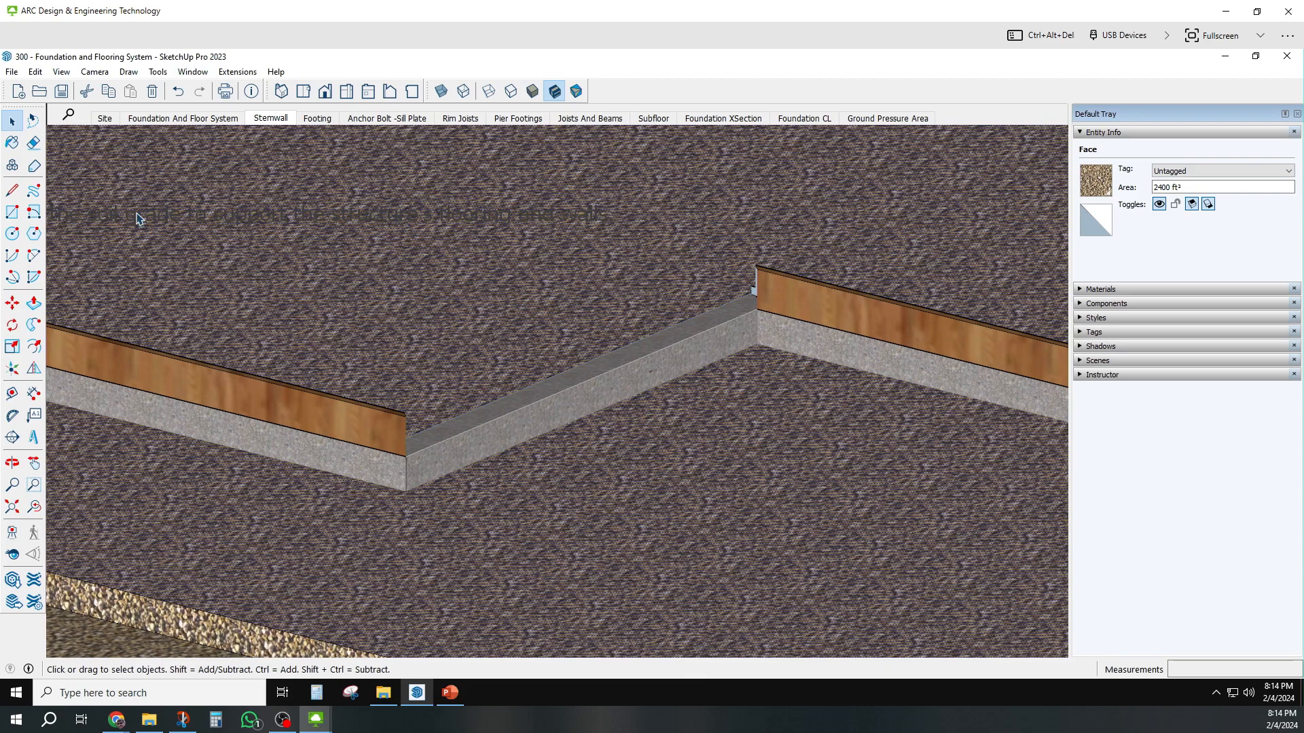
- Try to select the dark explanatory text label lying over the ground surface in the Stemwall scene
drag(163, 164, 672, 246)
double_click(556, 219)
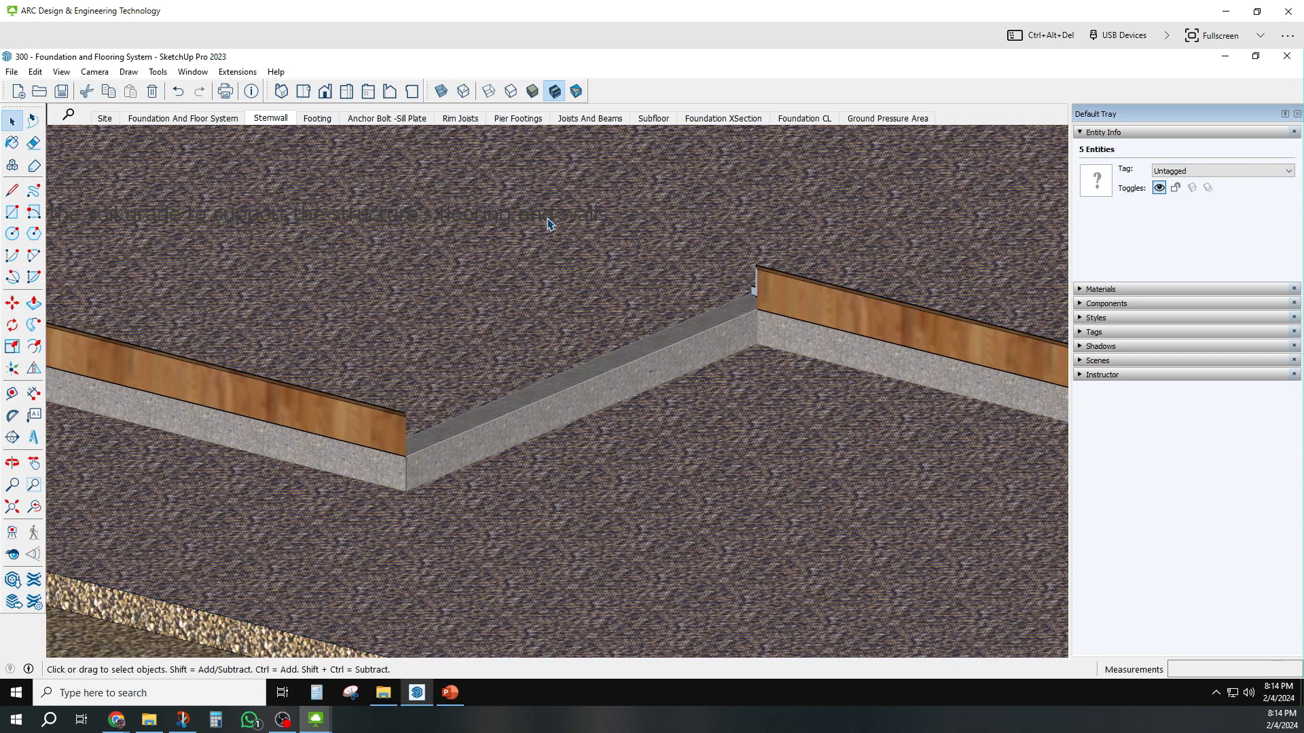
right_click(550, 224)
click(570, 231)
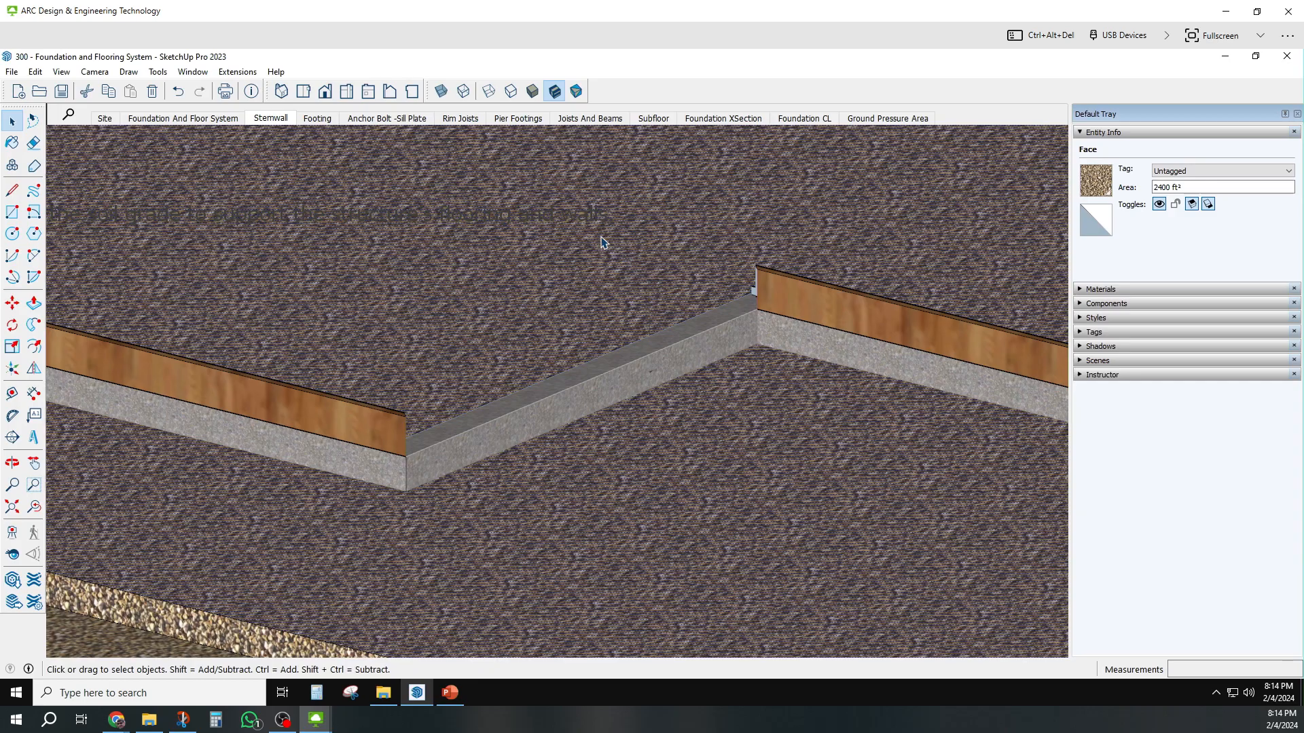
scroll(557, 205, up, 8)
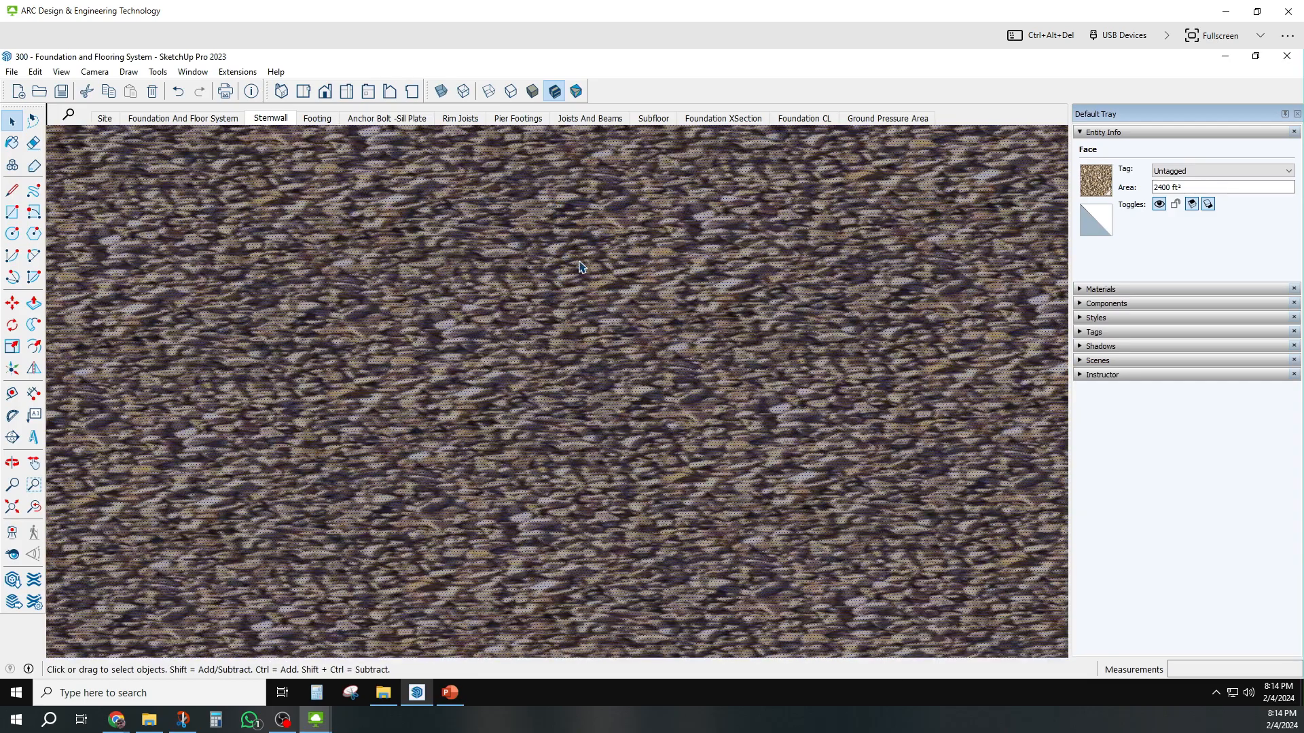
scroll(576, 264, down, 4)
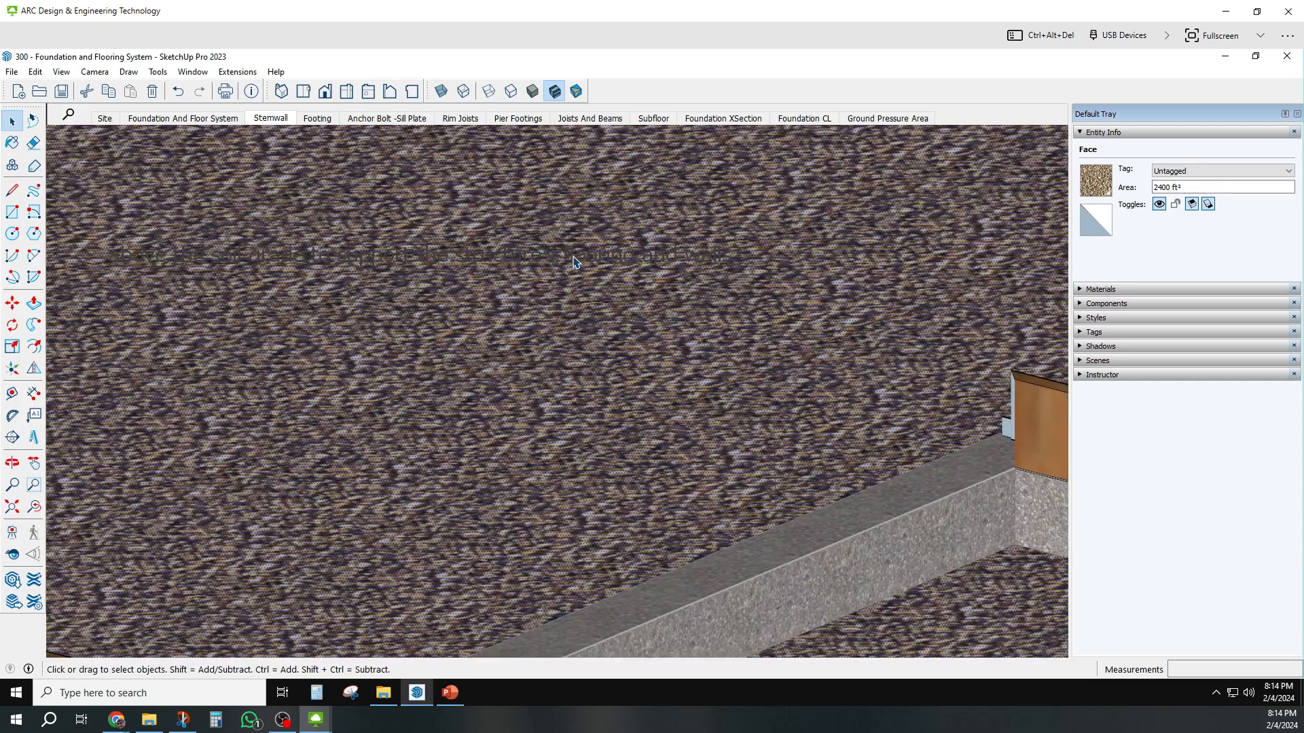
- Paint the stem wall label, selected together with the ground surface face, with the mottled yellow material
drag(585, 254, 574, 278)
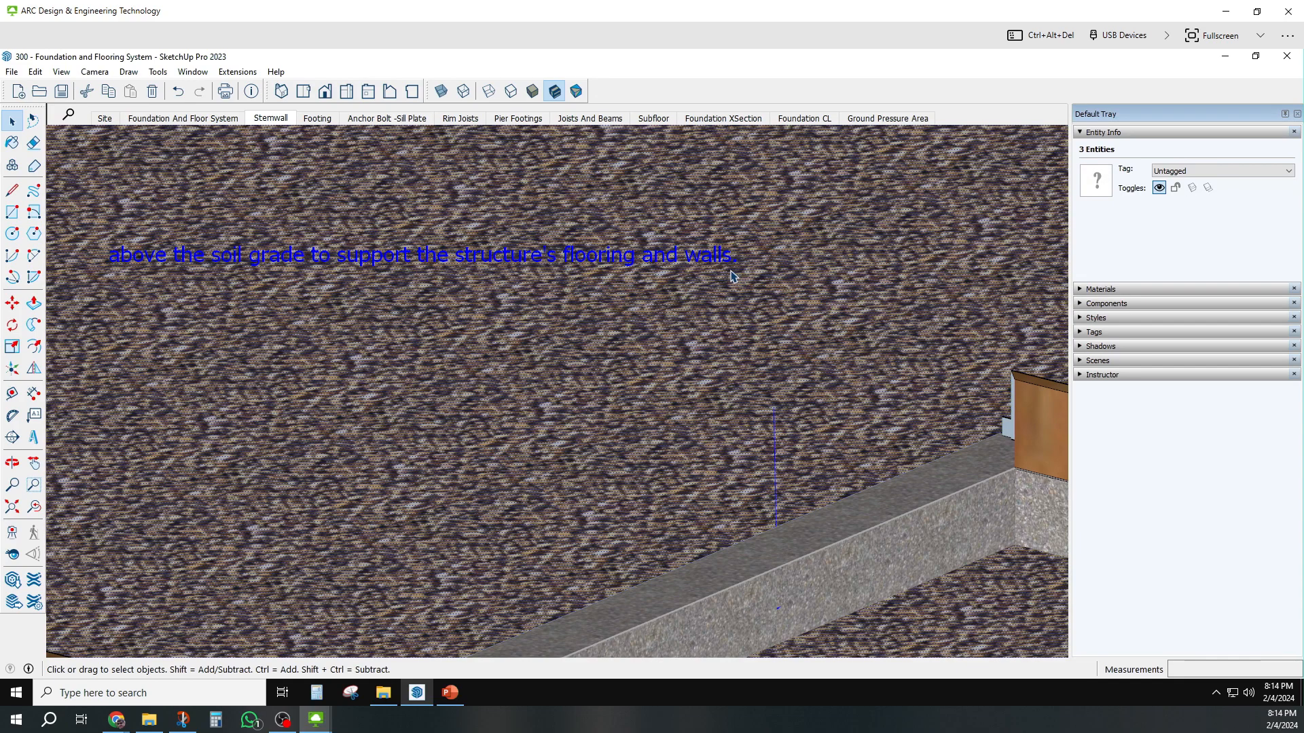
right_click(574, 257)
click(628, 270)
click(1096, 181)
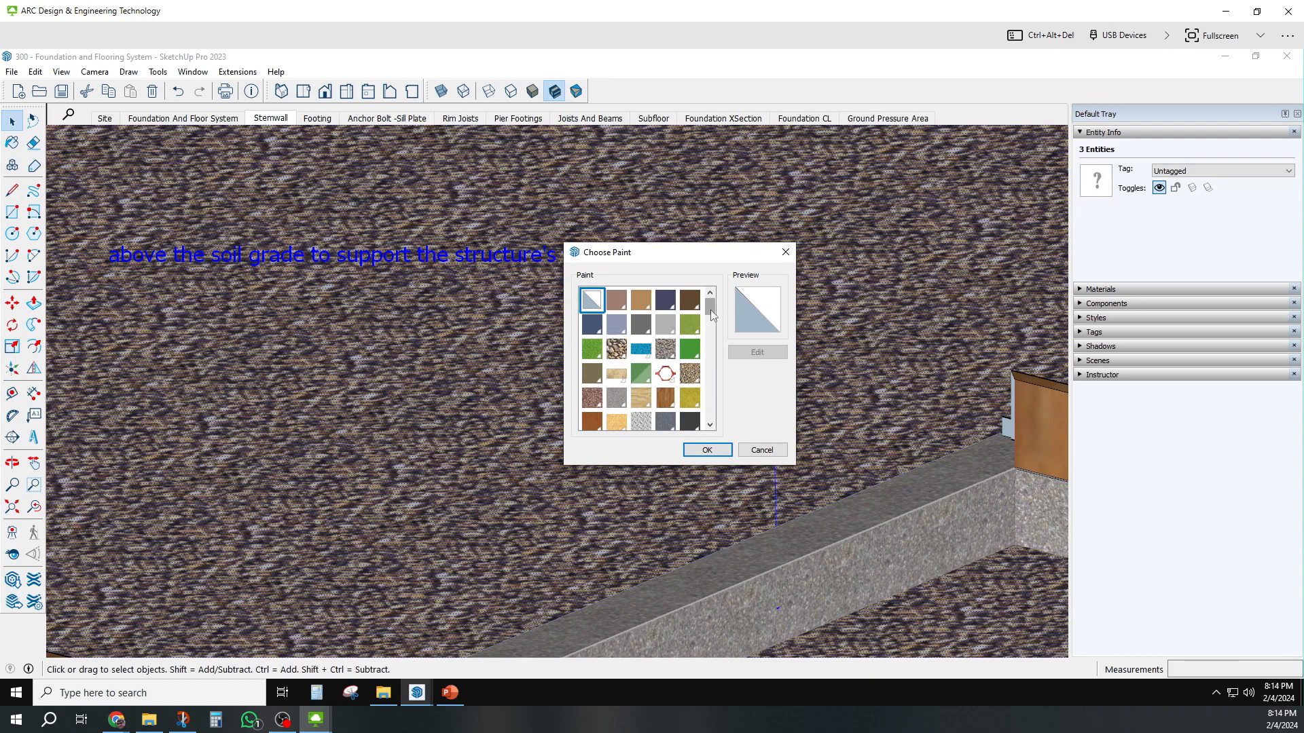
mouse_move(711, 314)
mouse_down()
mouse_move(711, 405)
mouse_move(710, 377)
mouse_up()
click(691, 330)
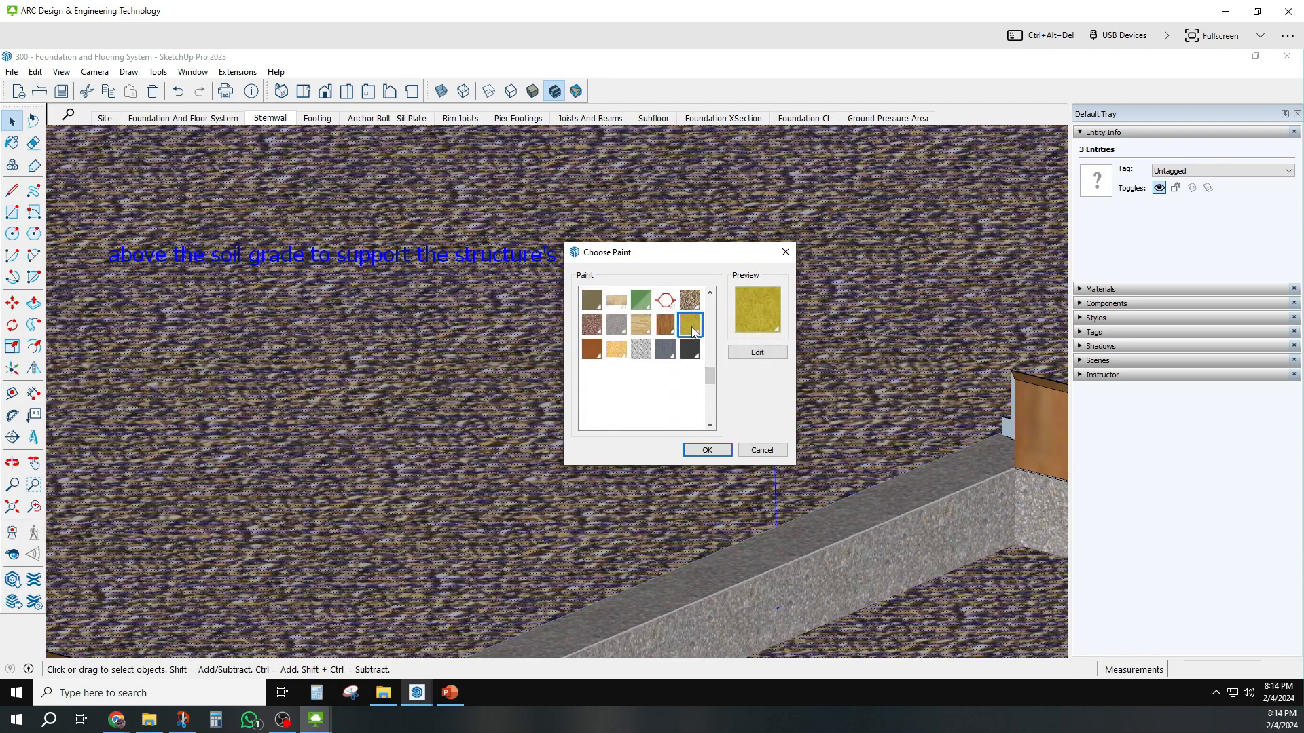
click(706, 450)
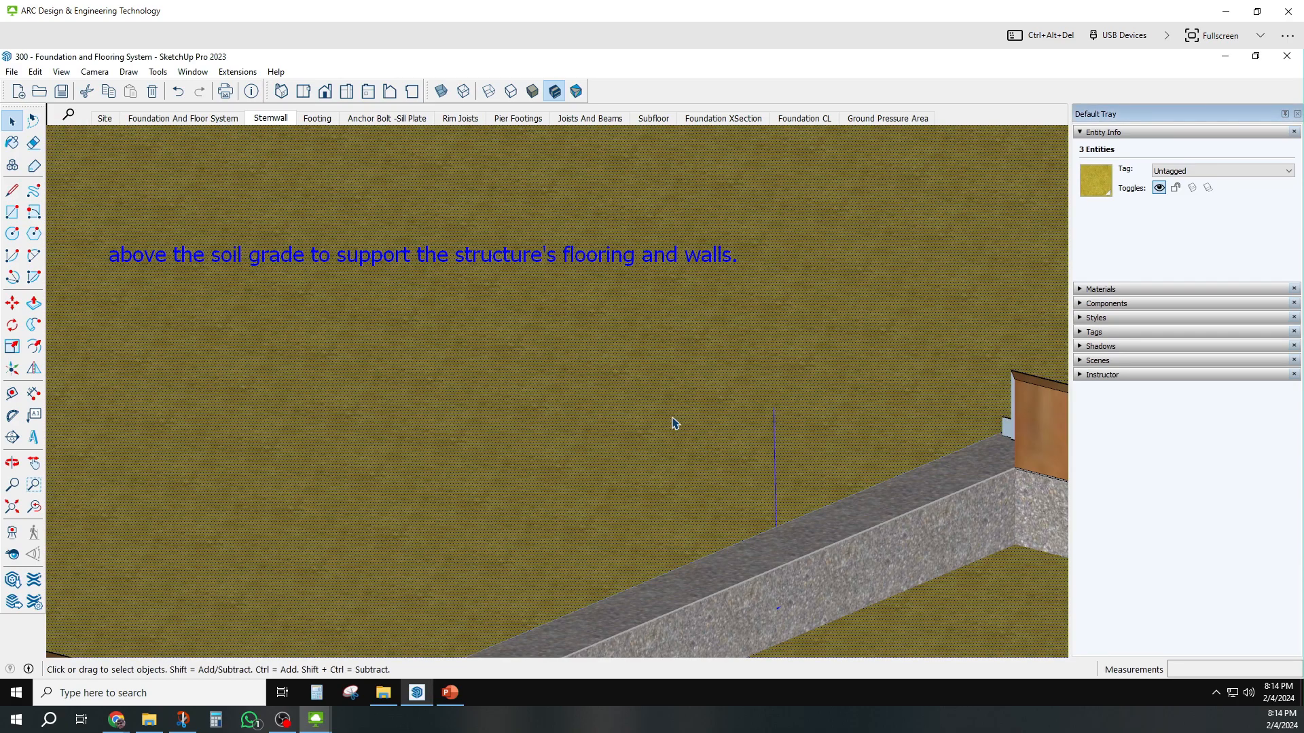
- Undo the yellow paint applied to the ground surface and the label
click(691, 397)
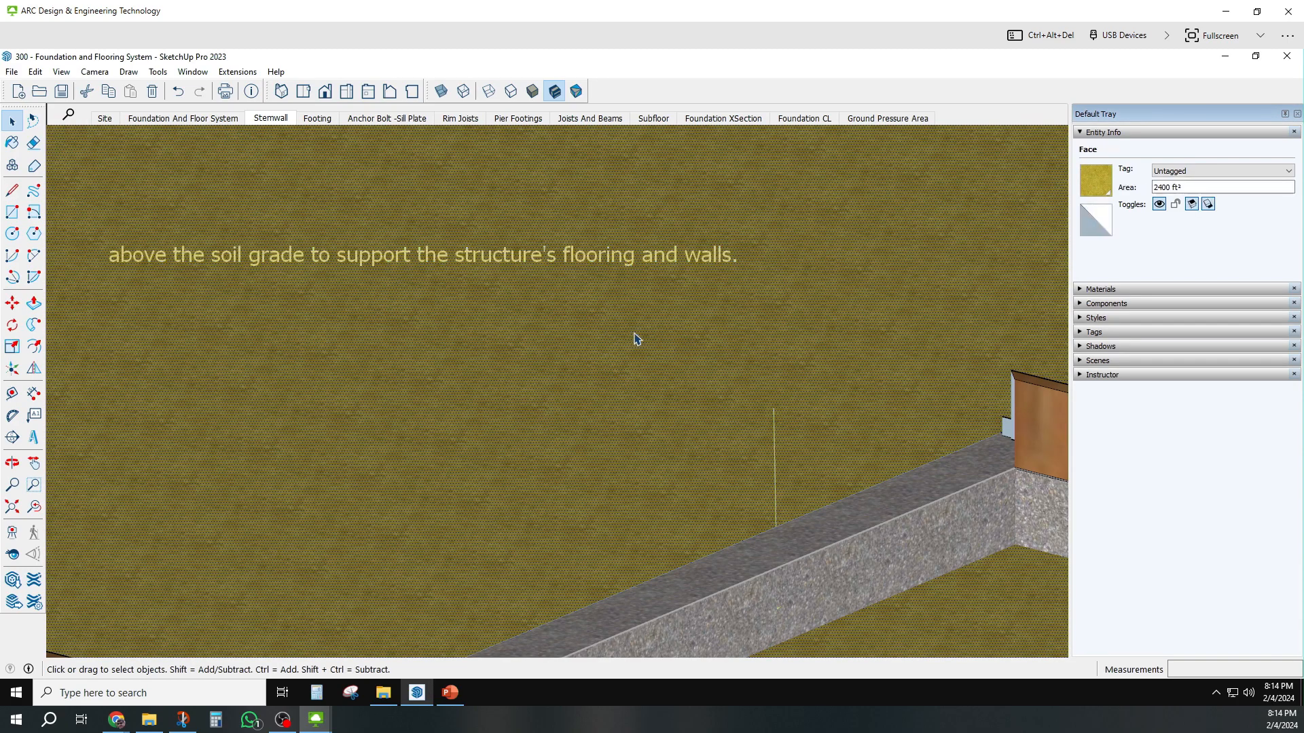
double_click(649, 372)
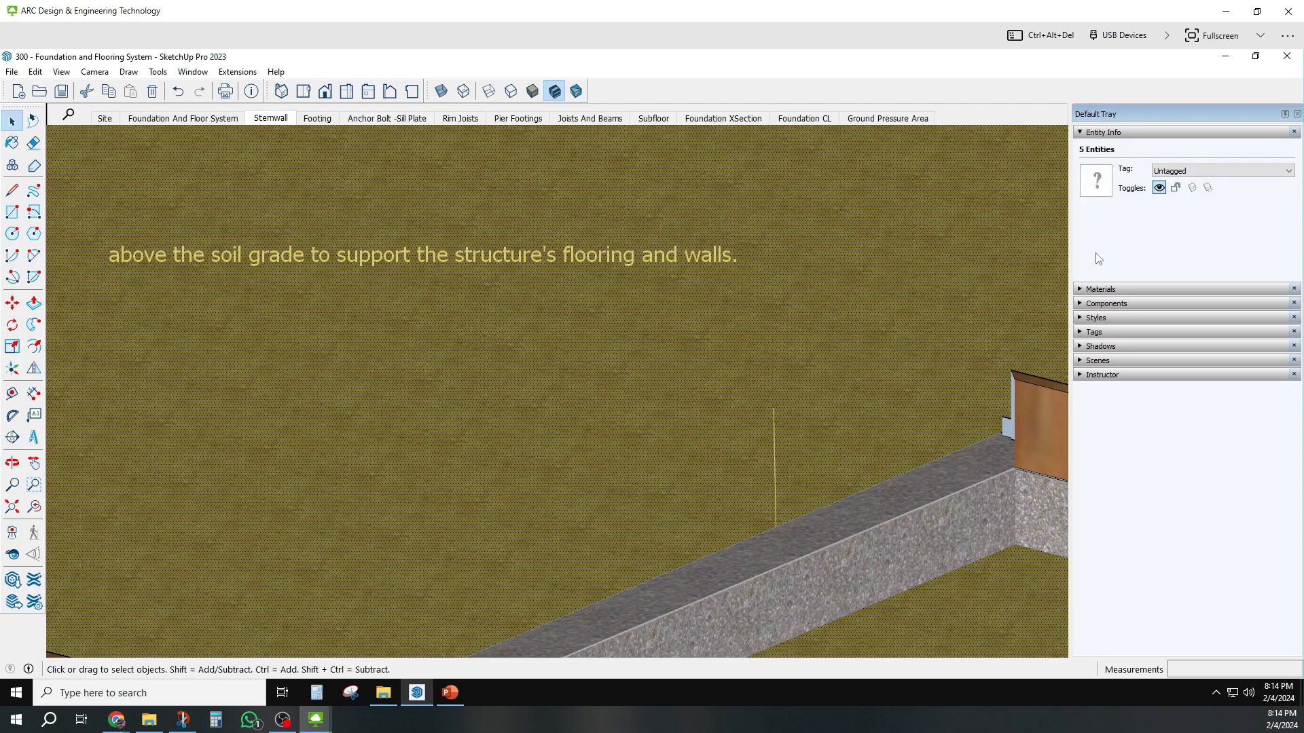
key(ctrl+z)
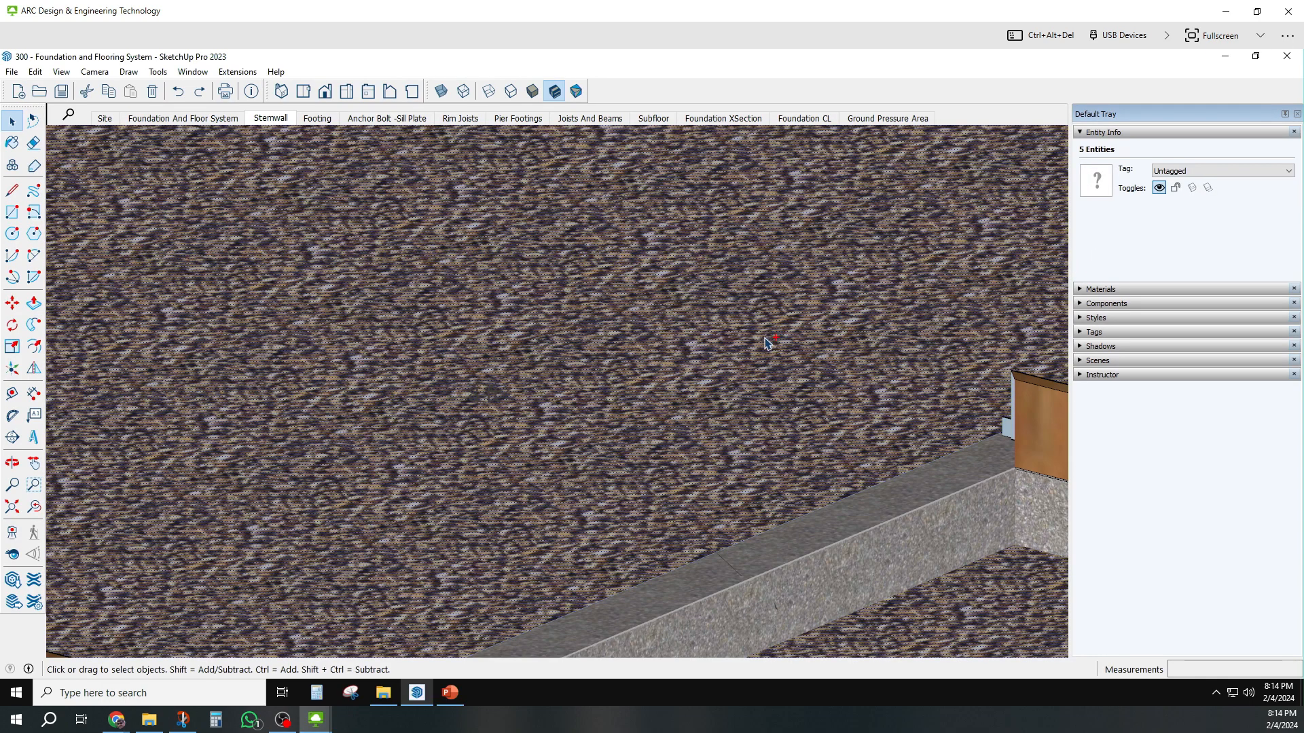
scroll(767, 342, down, 4)
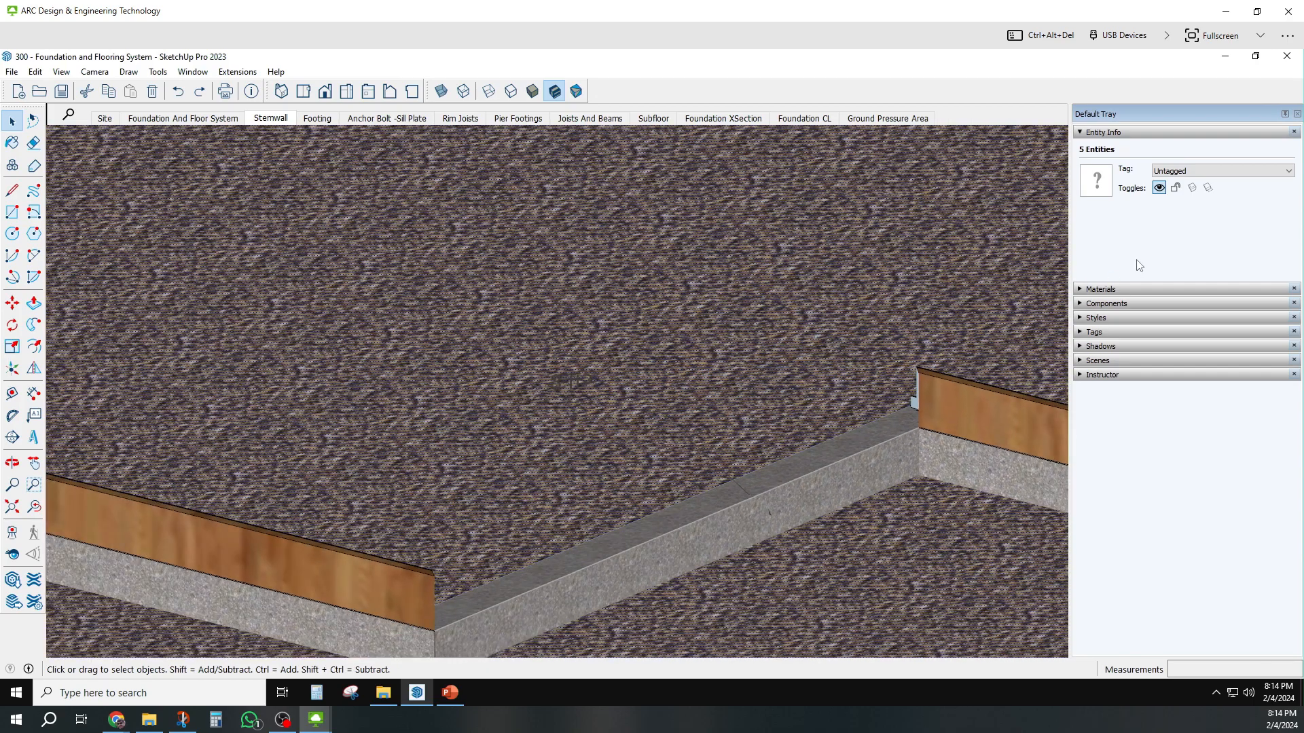
- Attach a leader text to the stem wall reading "above the soil grade to support the structure's flooring and walls."
click(34, 415)
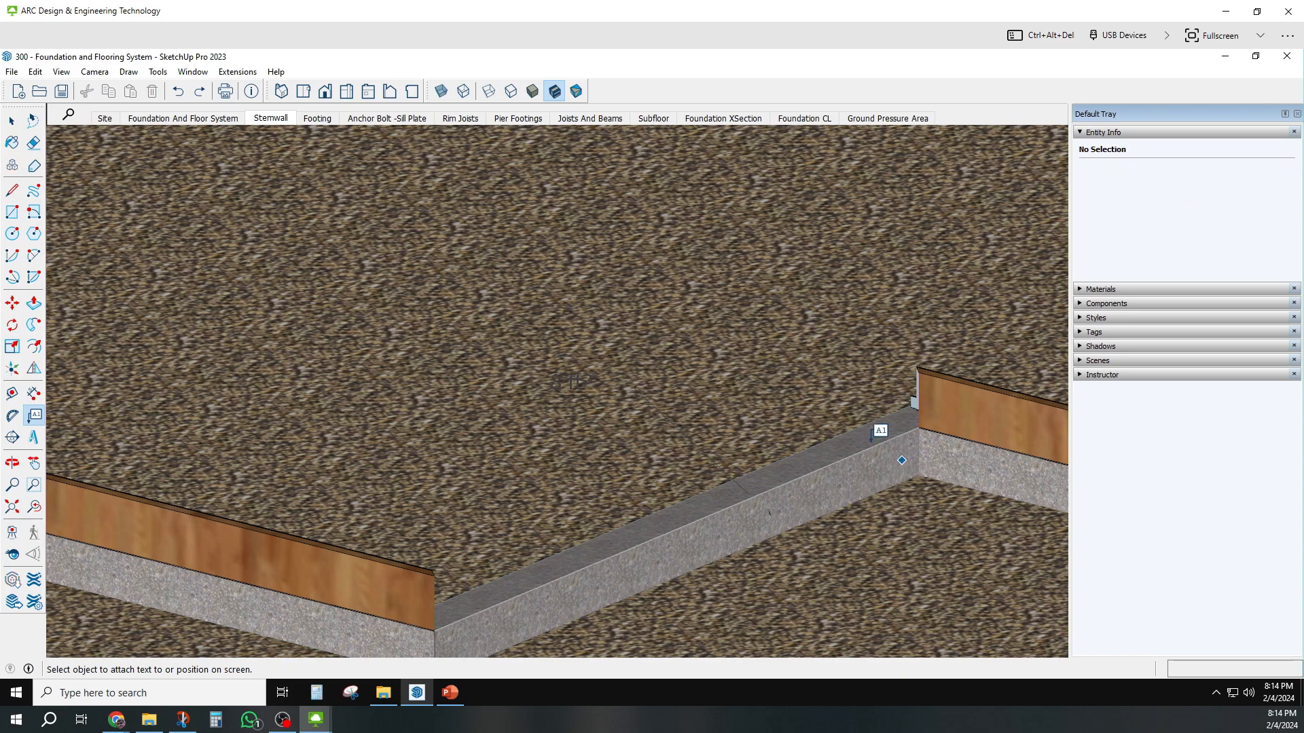
click(872, 438)
click(788, 319)
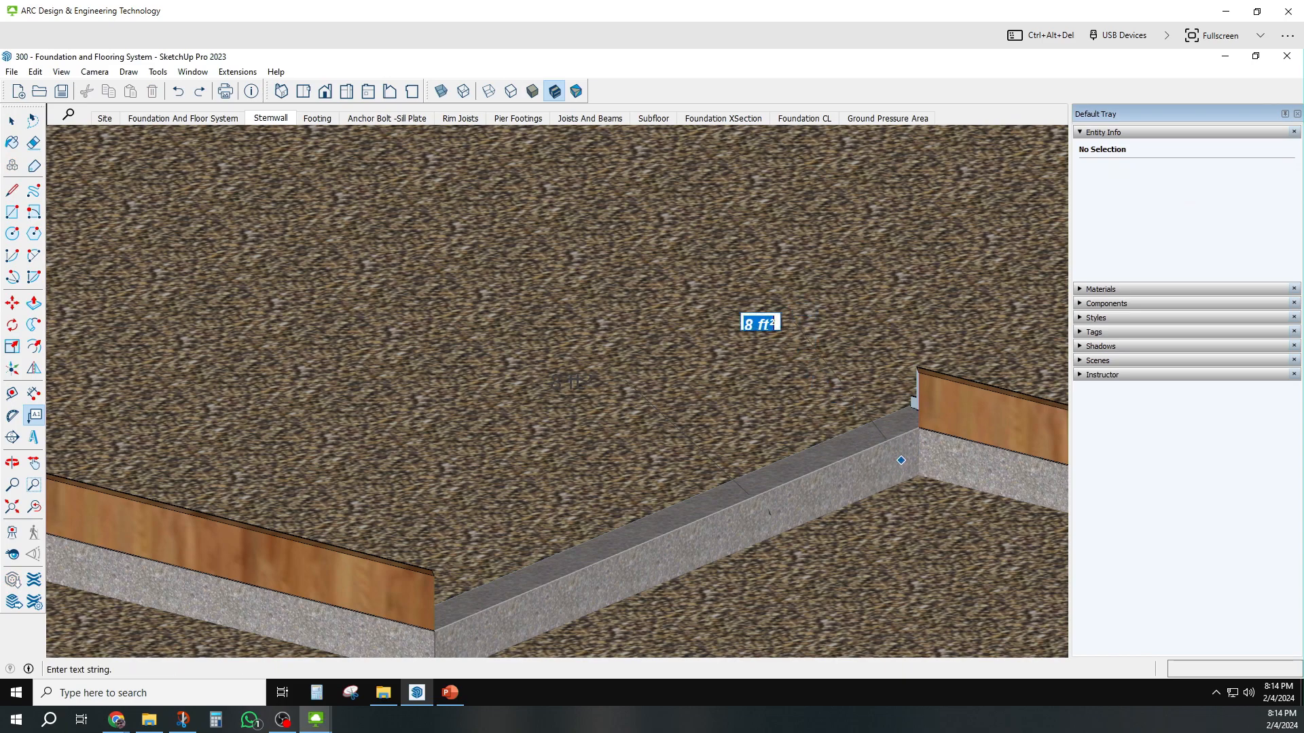
key(ctrl+v)
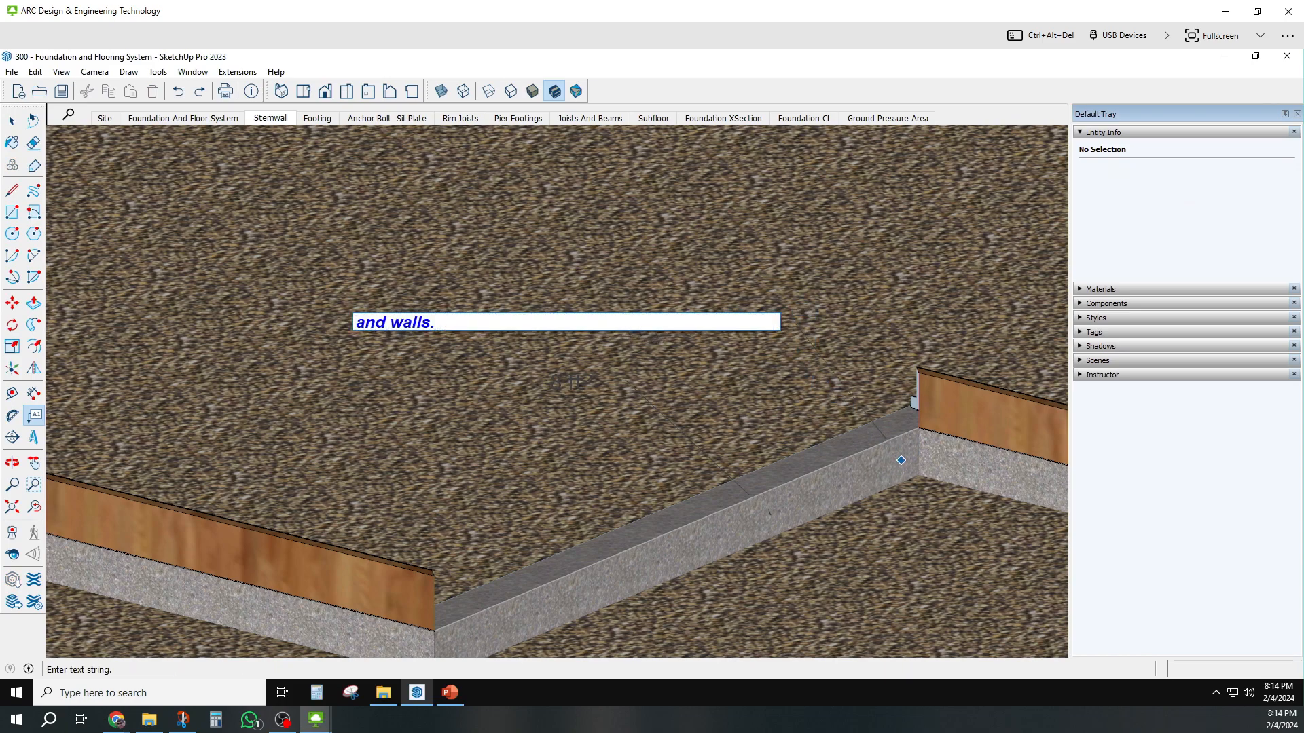
click(716, 374)
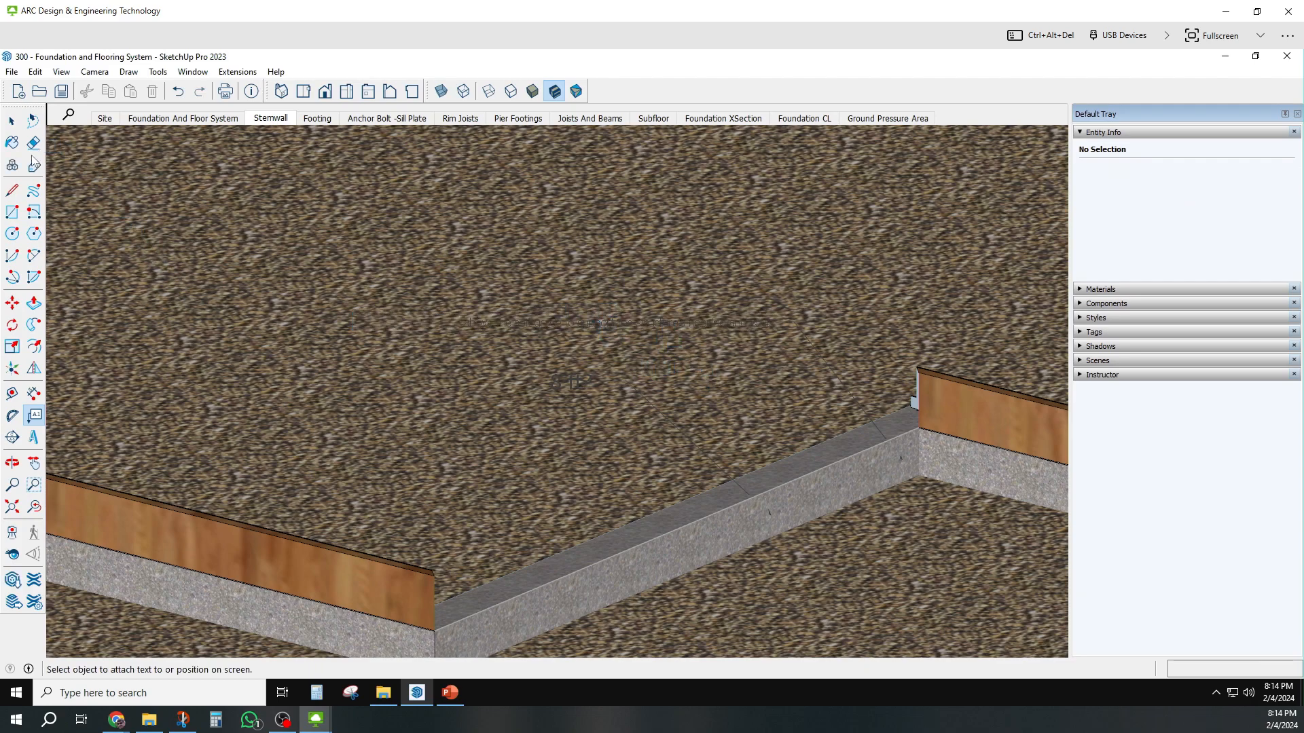
- Set the new stem wall label's text size to 24 points and change its dark gray material to light yellow
click(15, 125)
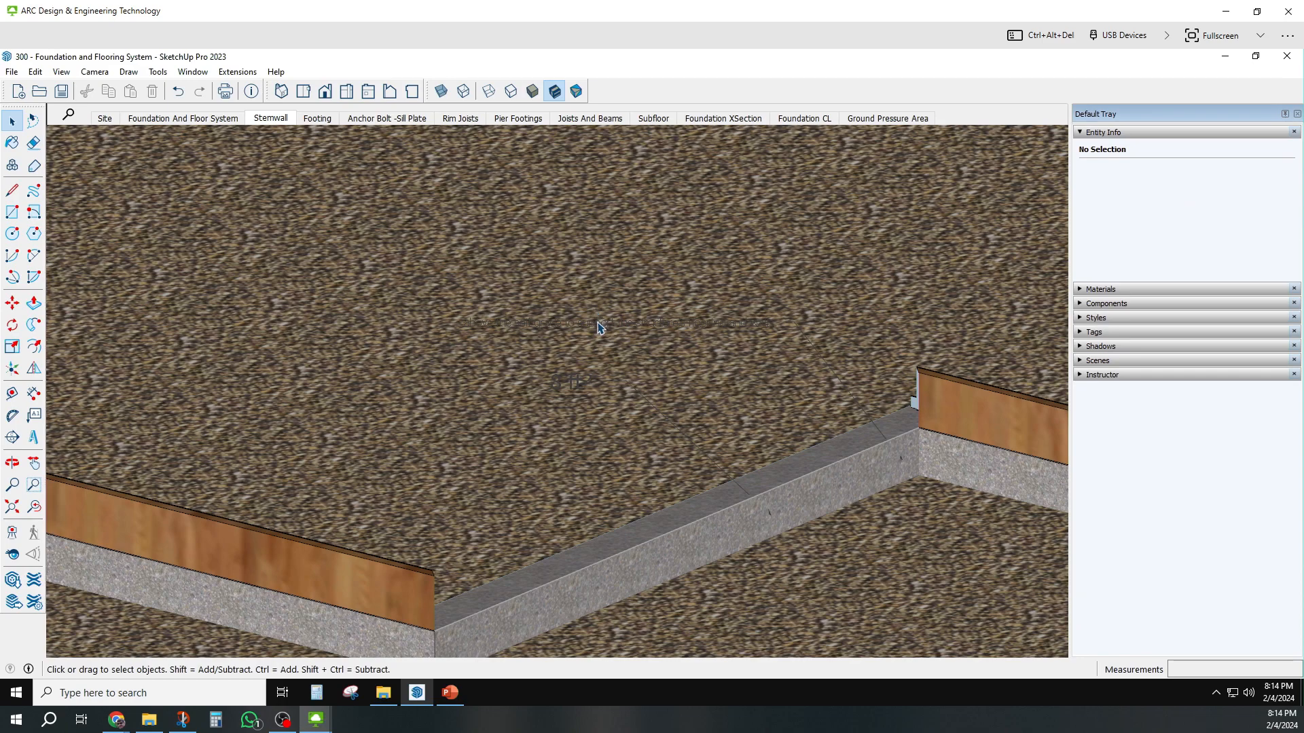
click(599, 328)
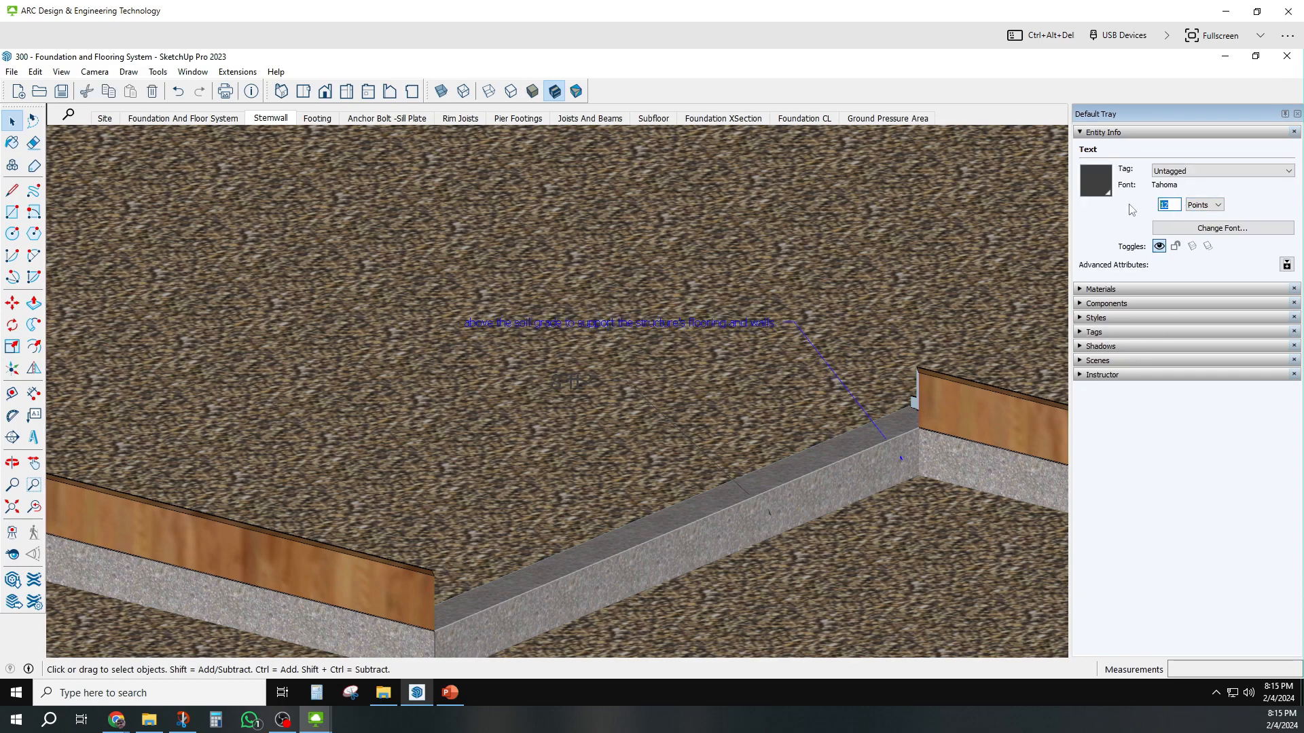
click(1100, 175)
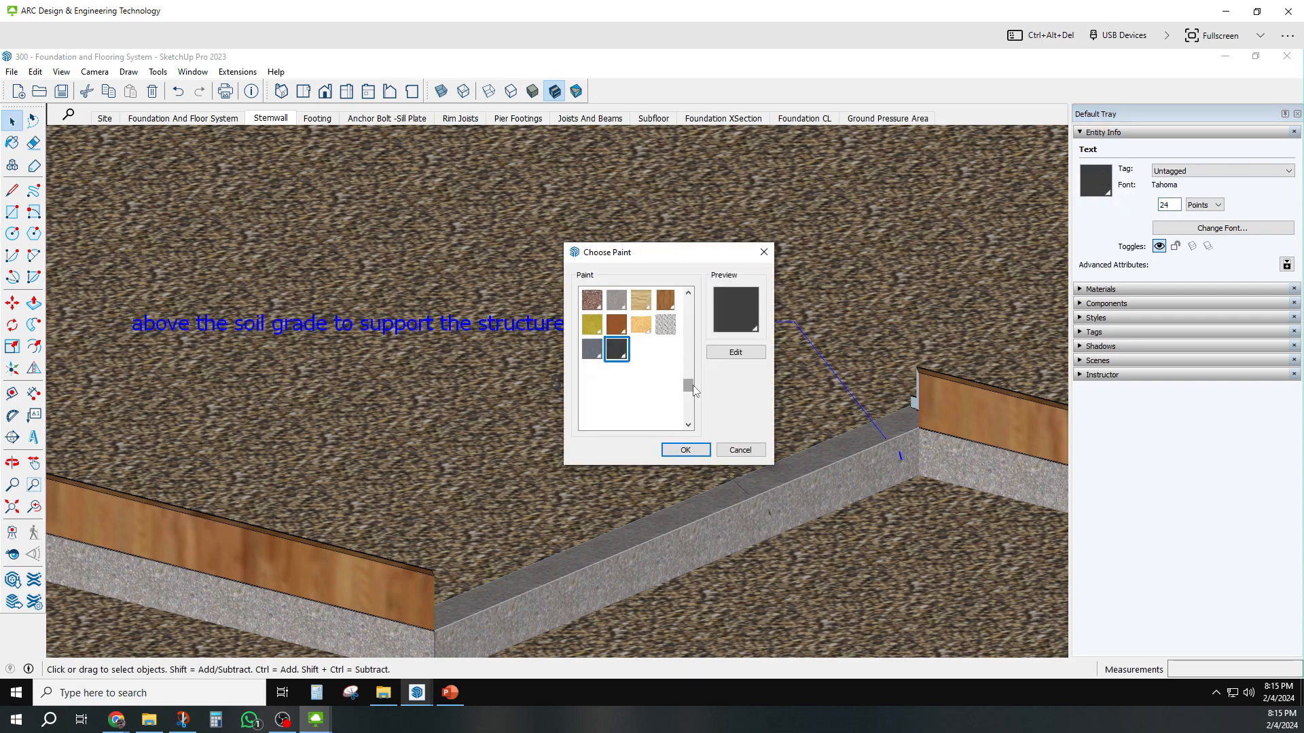
drag(692, 385, 692, 292)
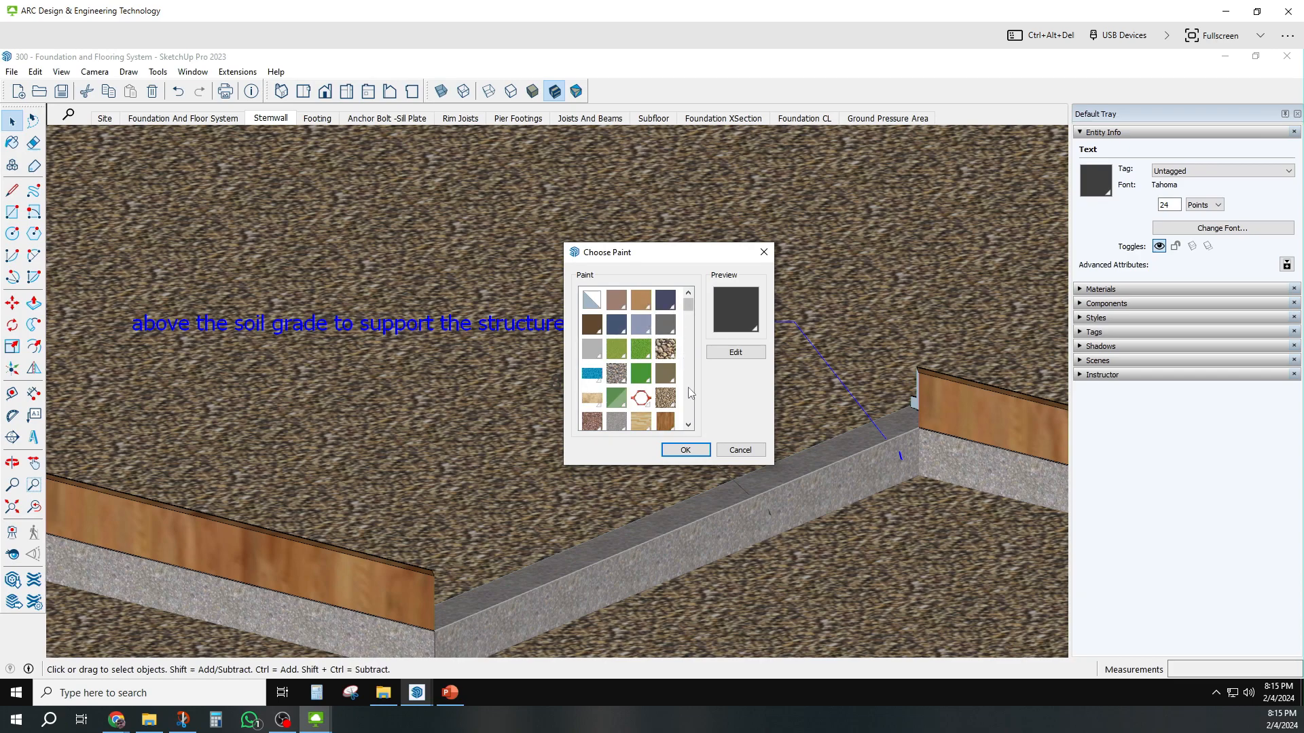
click(738, 352)
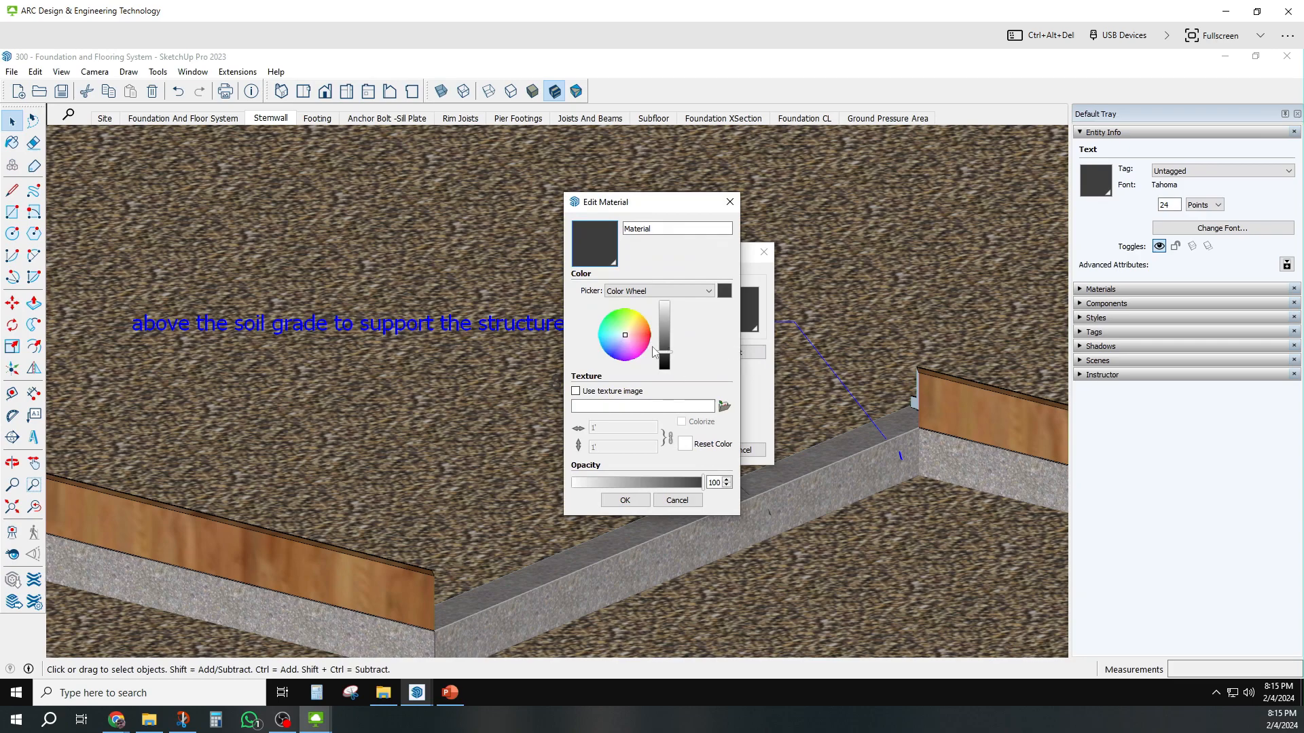
click(630, 327)
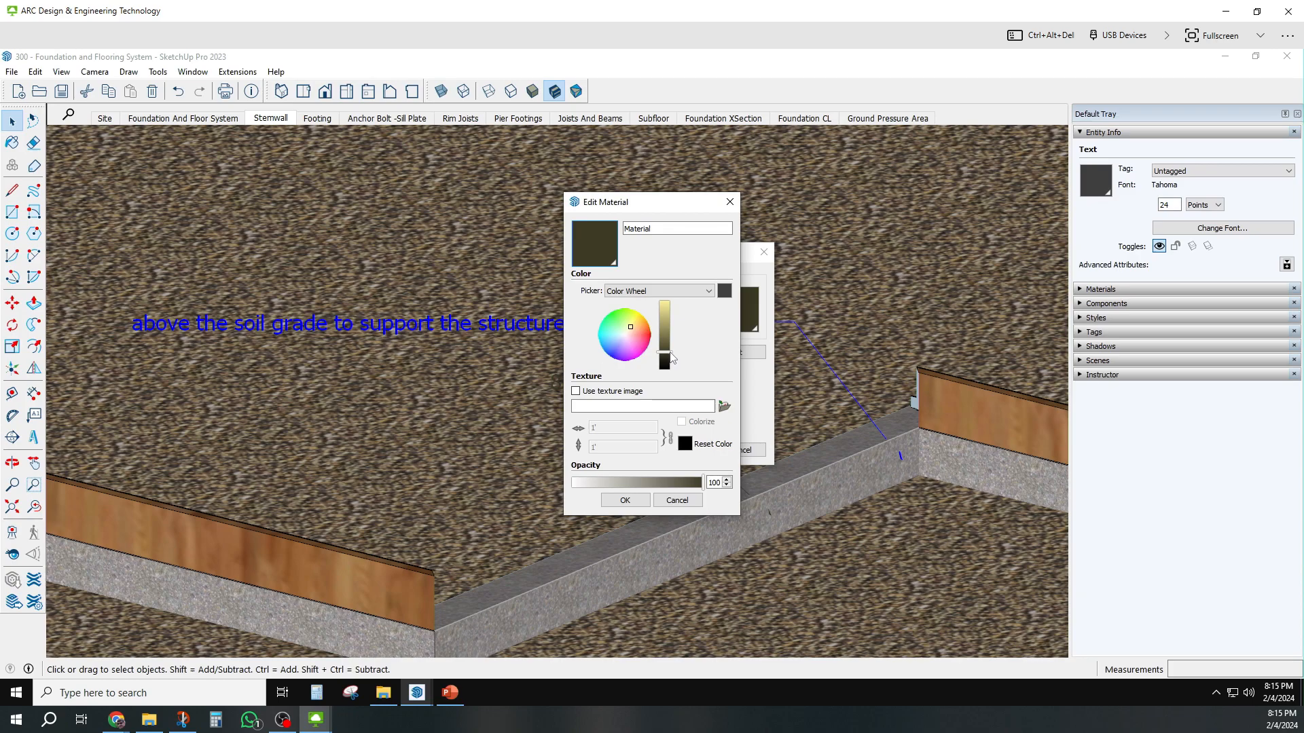
drag(670, 358, 665, 303)
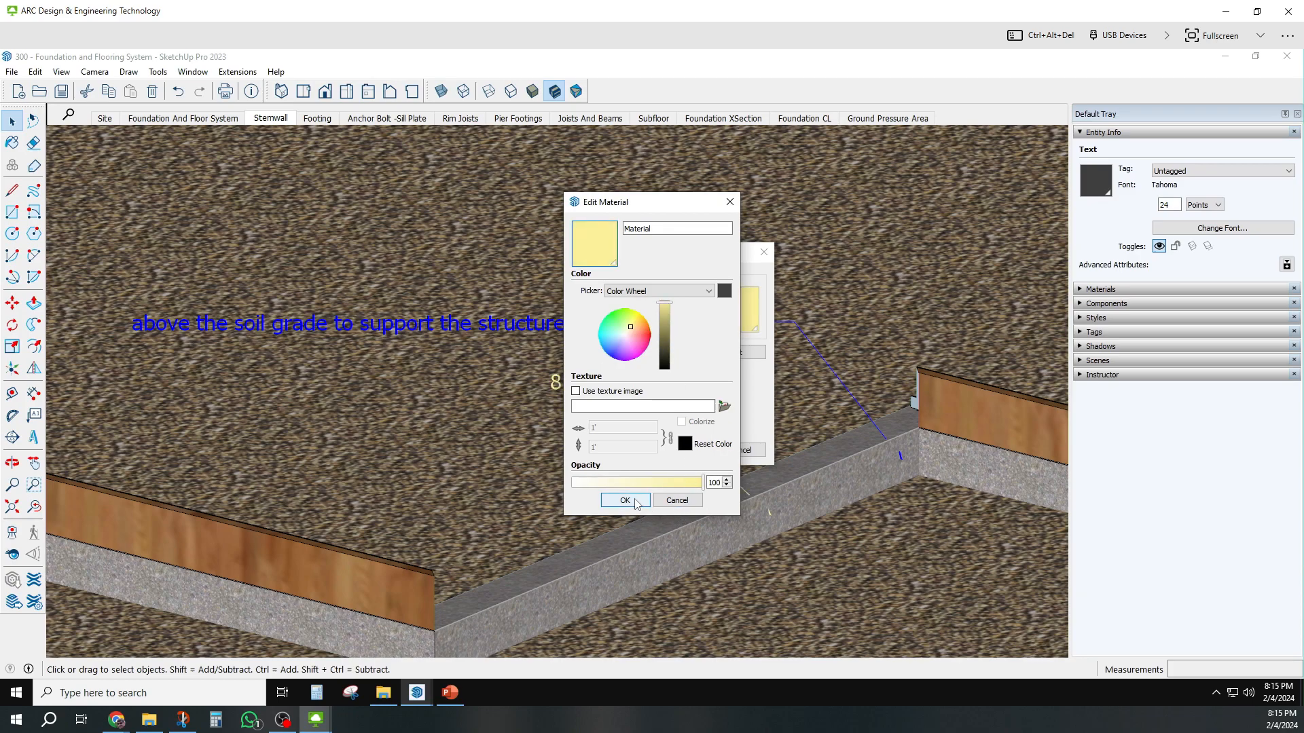
click(635, 500)
click(686, 453)
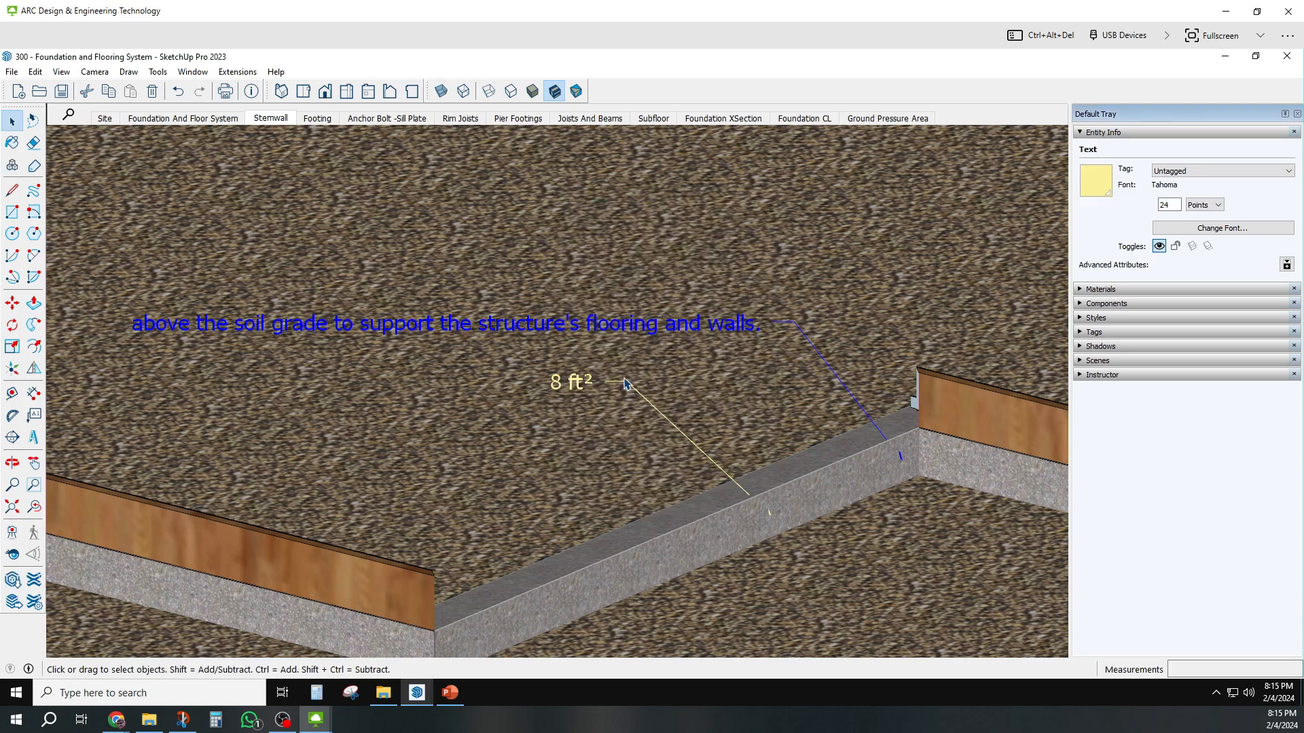
- Delete the stray "8 ft²" leader label from the stem wall, leaving the explanatory text unedited
double_click(644, 324)
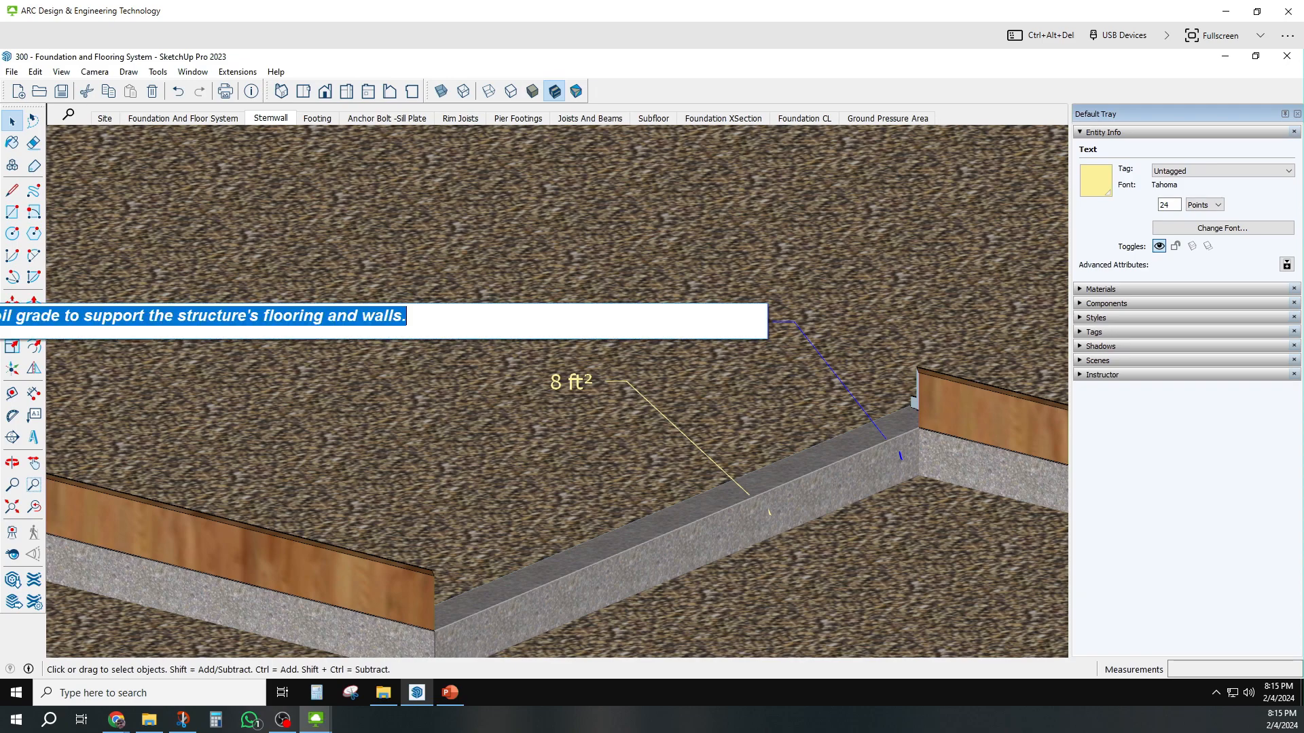
key(Escape)
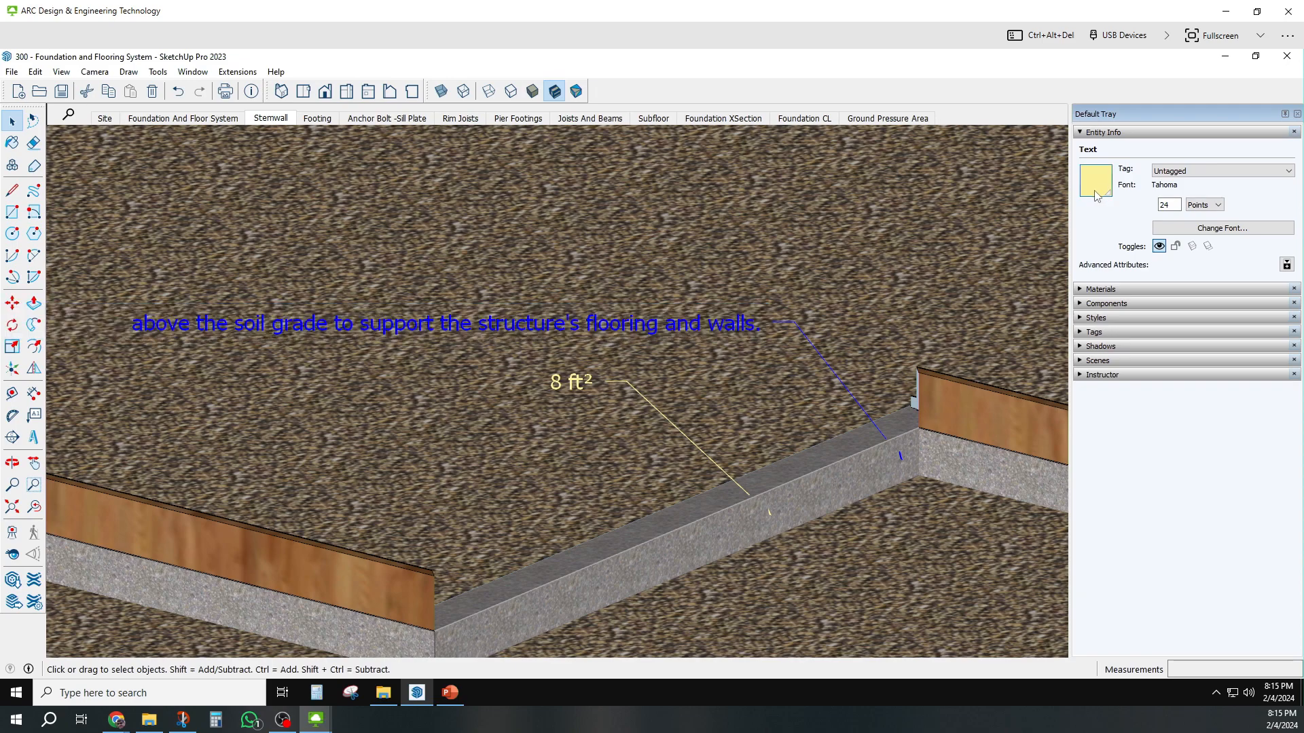
click(555, 451)
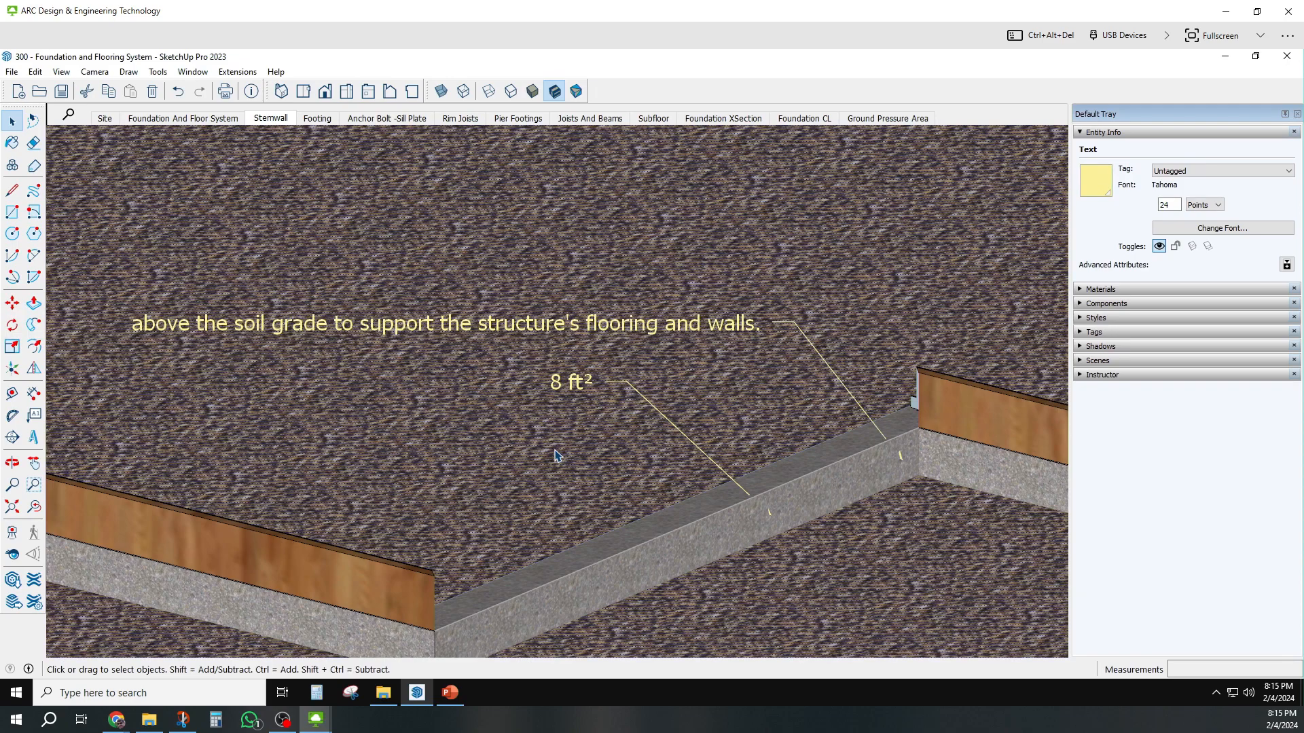
click(574, 384)
key(Delete)
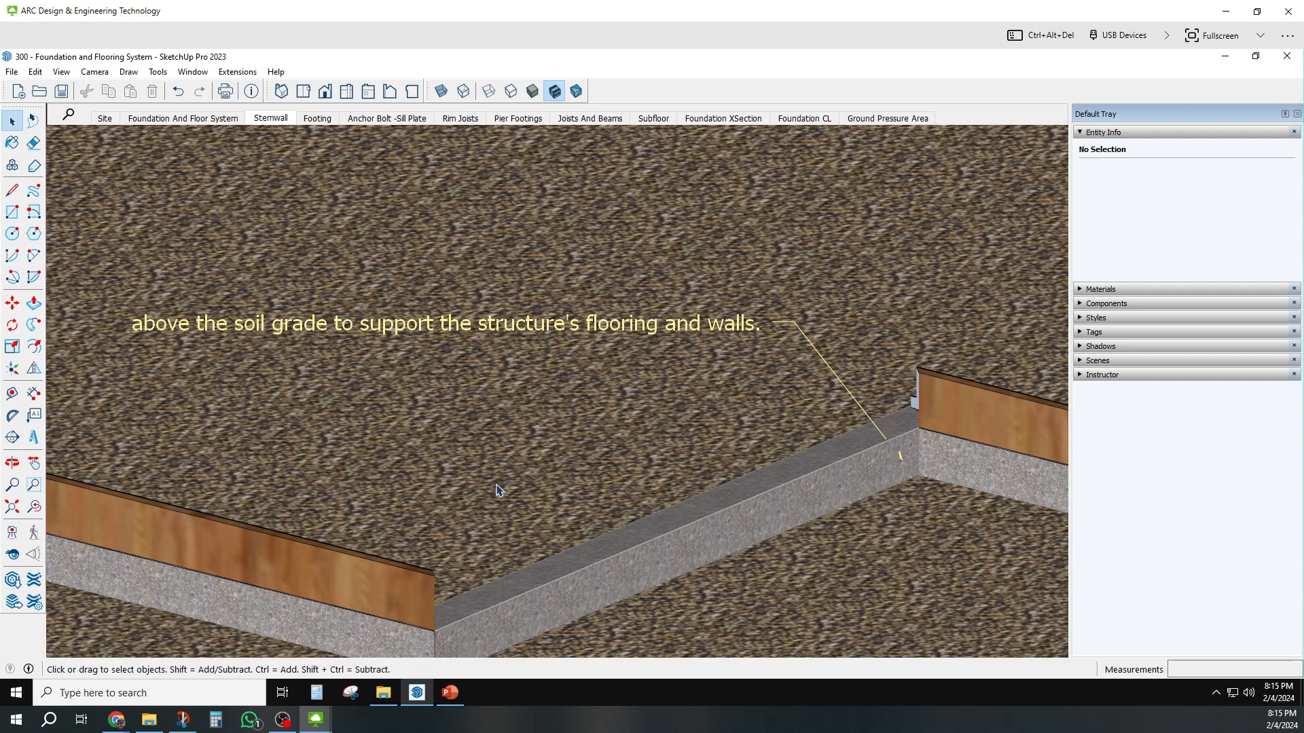
- Hide the stem wall label "above the soil grade to support the structure's flooring and walls." in the Footing scene
click(319, 121)
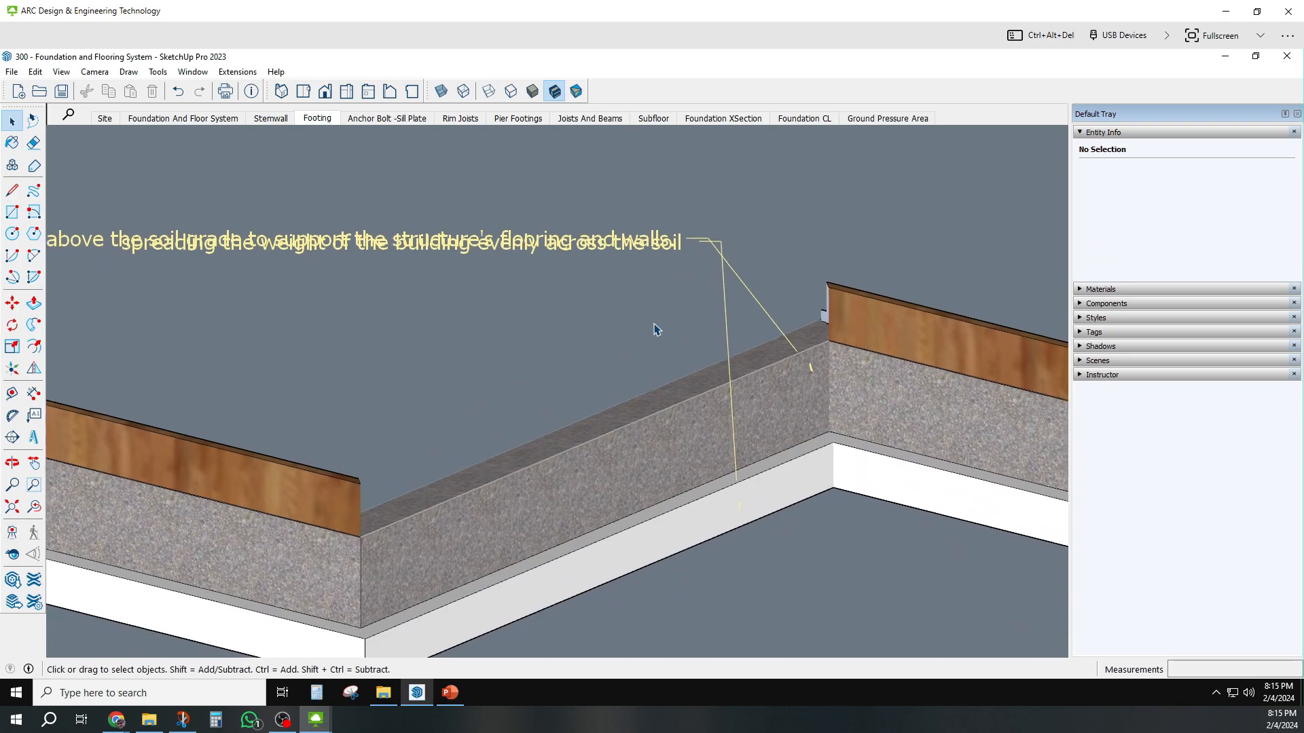
click(754, 302)
right_click(754, 300)
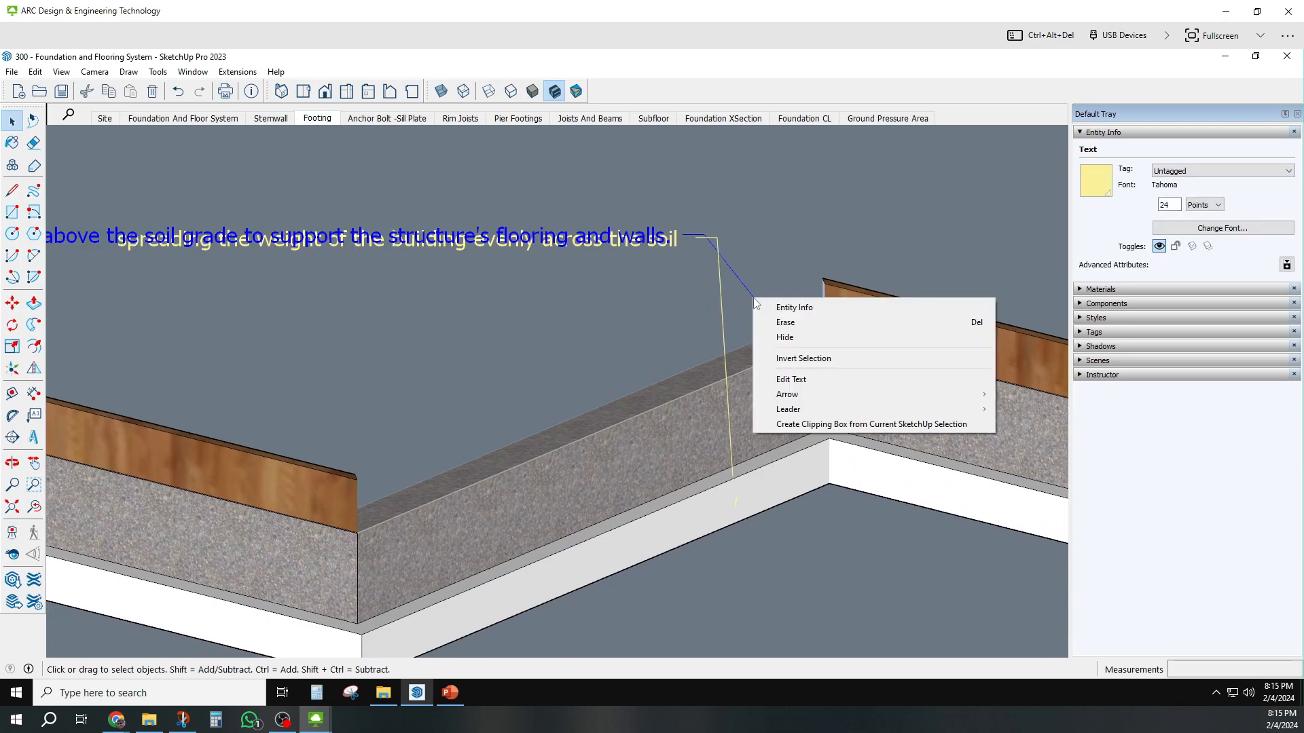
click(781, 338)
click(619, 342)
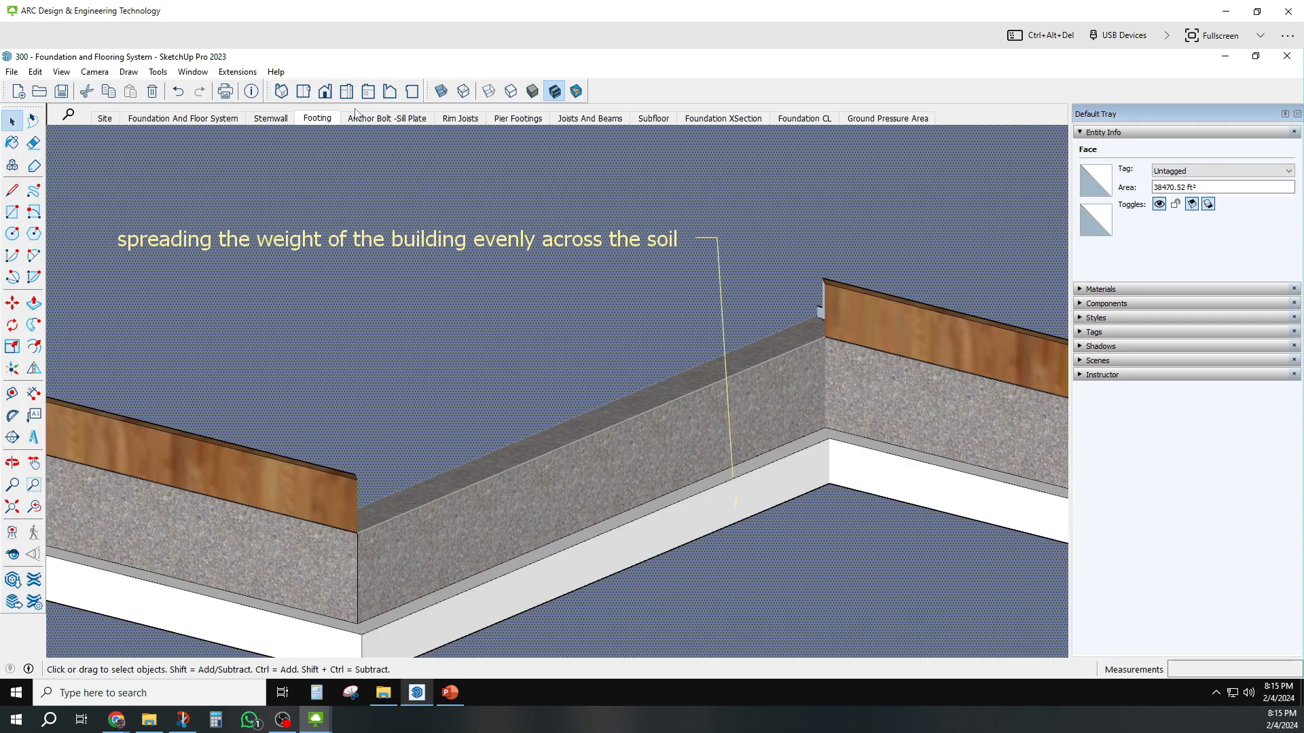
- Hide the footing label "spreading the weight of the building evenly across the soil" in the Rim Joists scene and update that scene
click(378, 118)
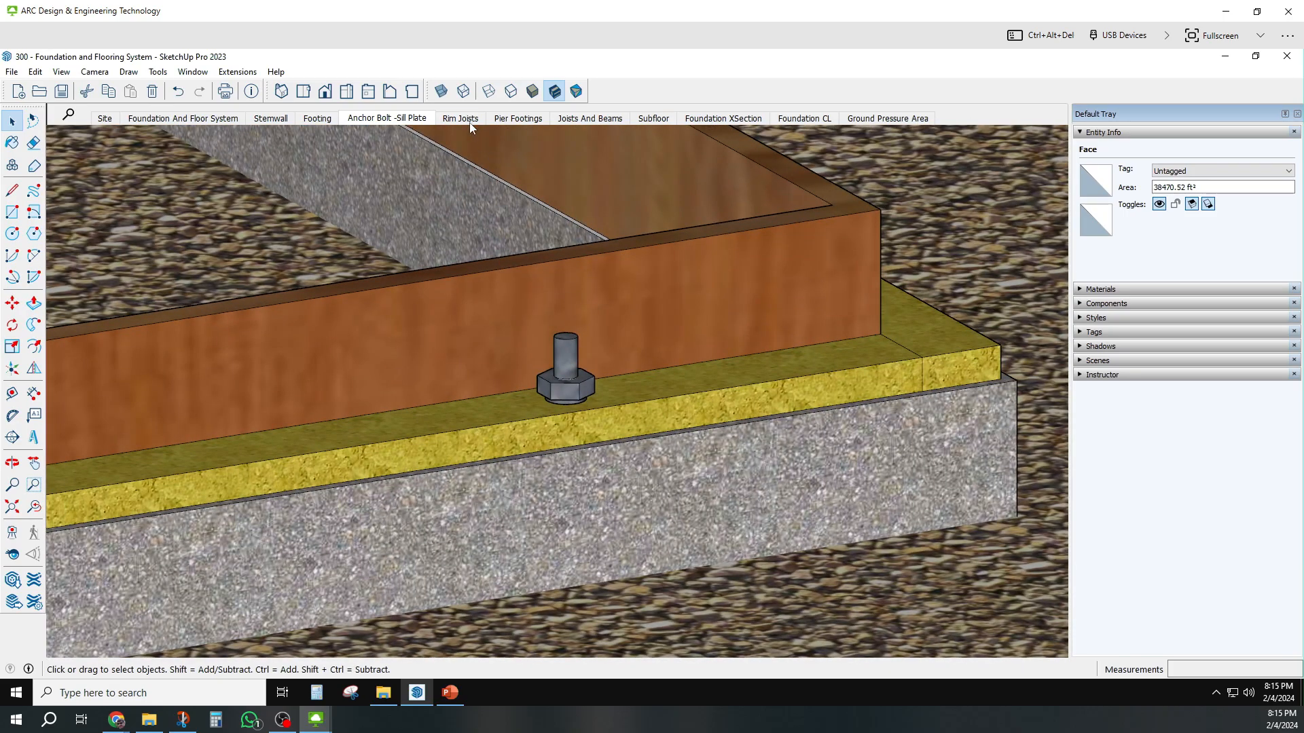
click(468, 121)
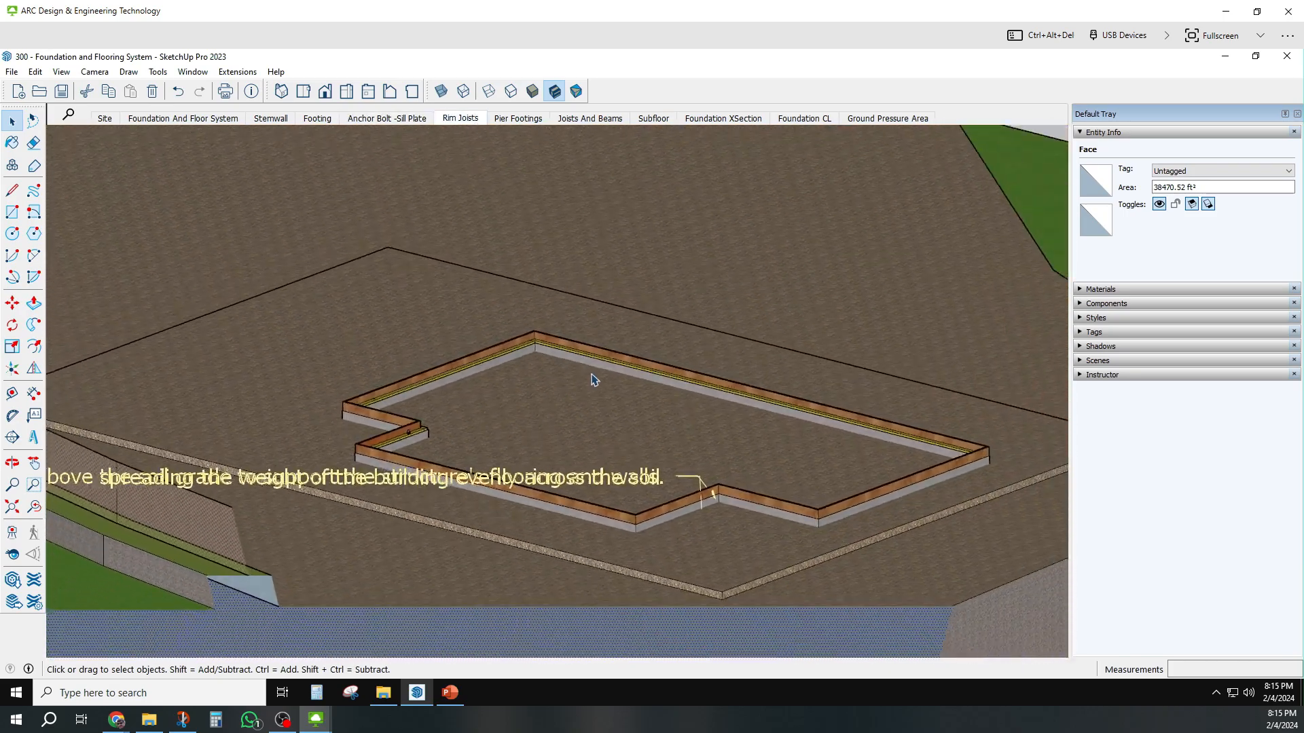
click(576, 475)
right_click(613, 469)
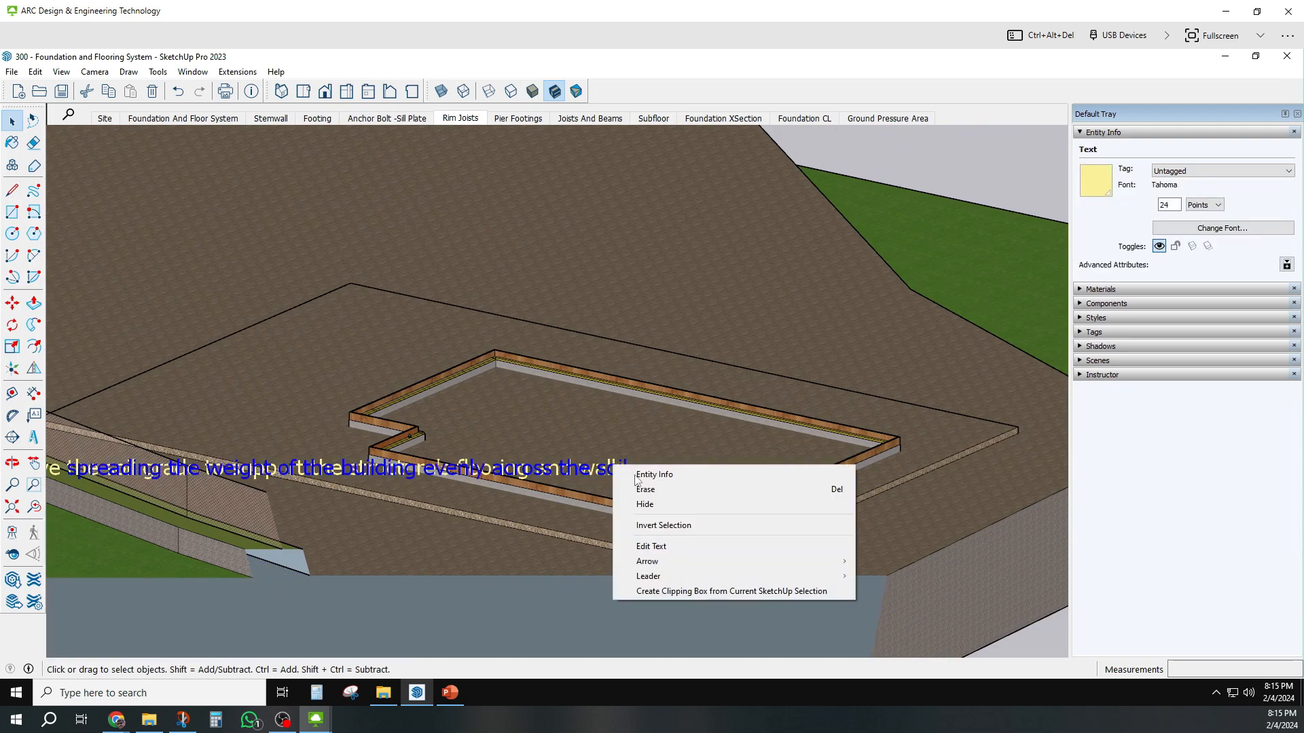
click(645, 504)
right_click(461, 121)
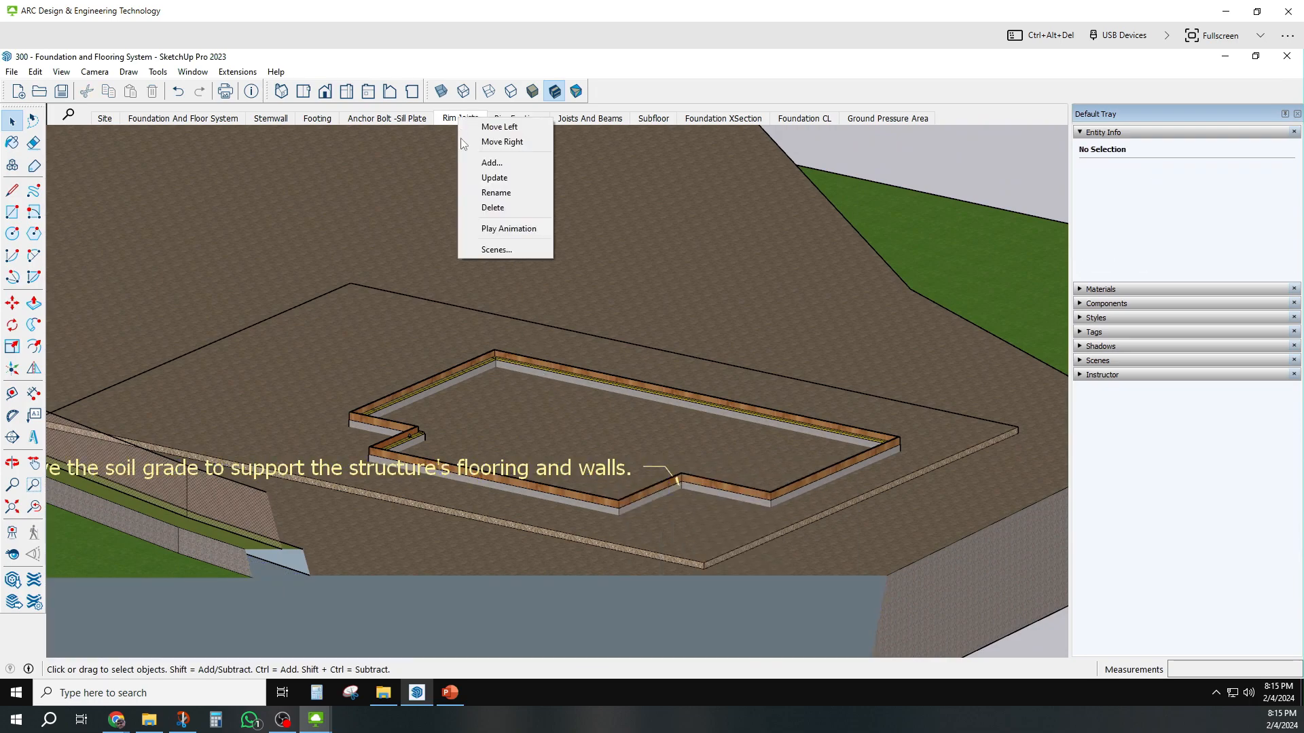
click(493, 178)
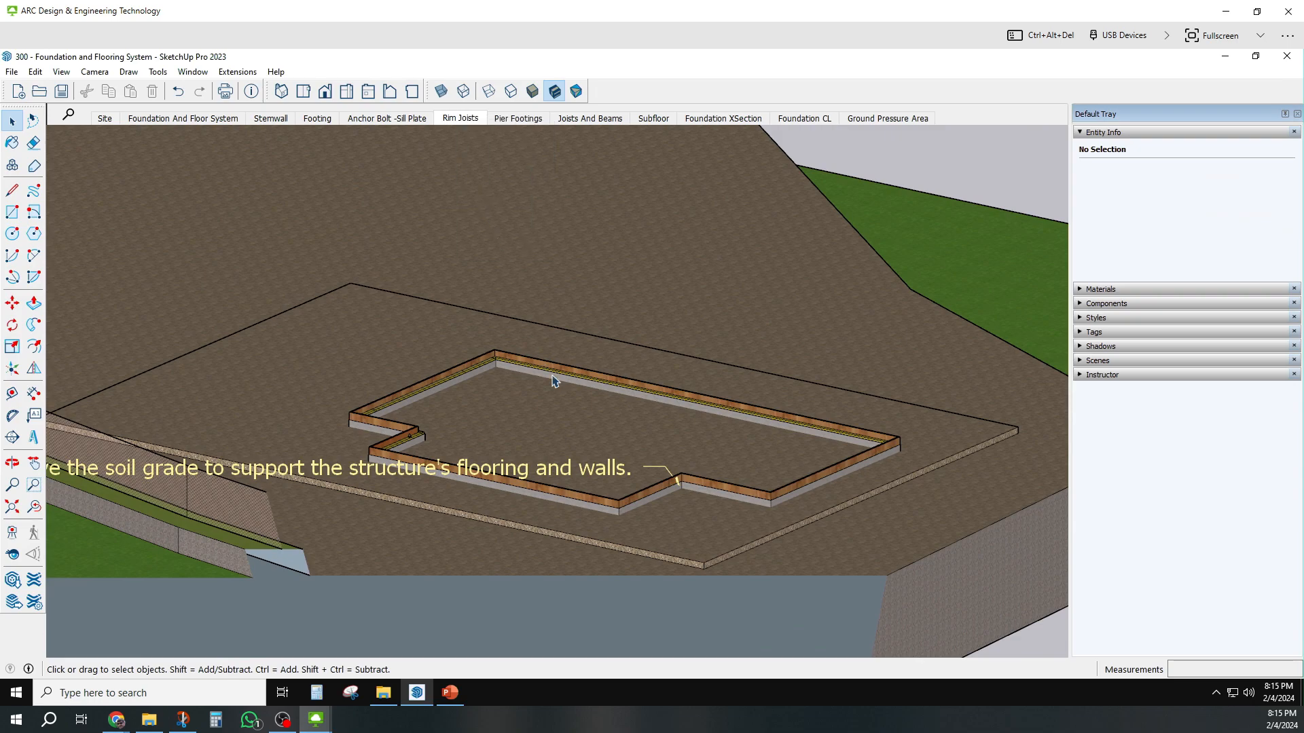
- Hide the stem wall label in the Rim Joists scene as well and save the change to the scene
right_click(587, 473)
click(588, 486)
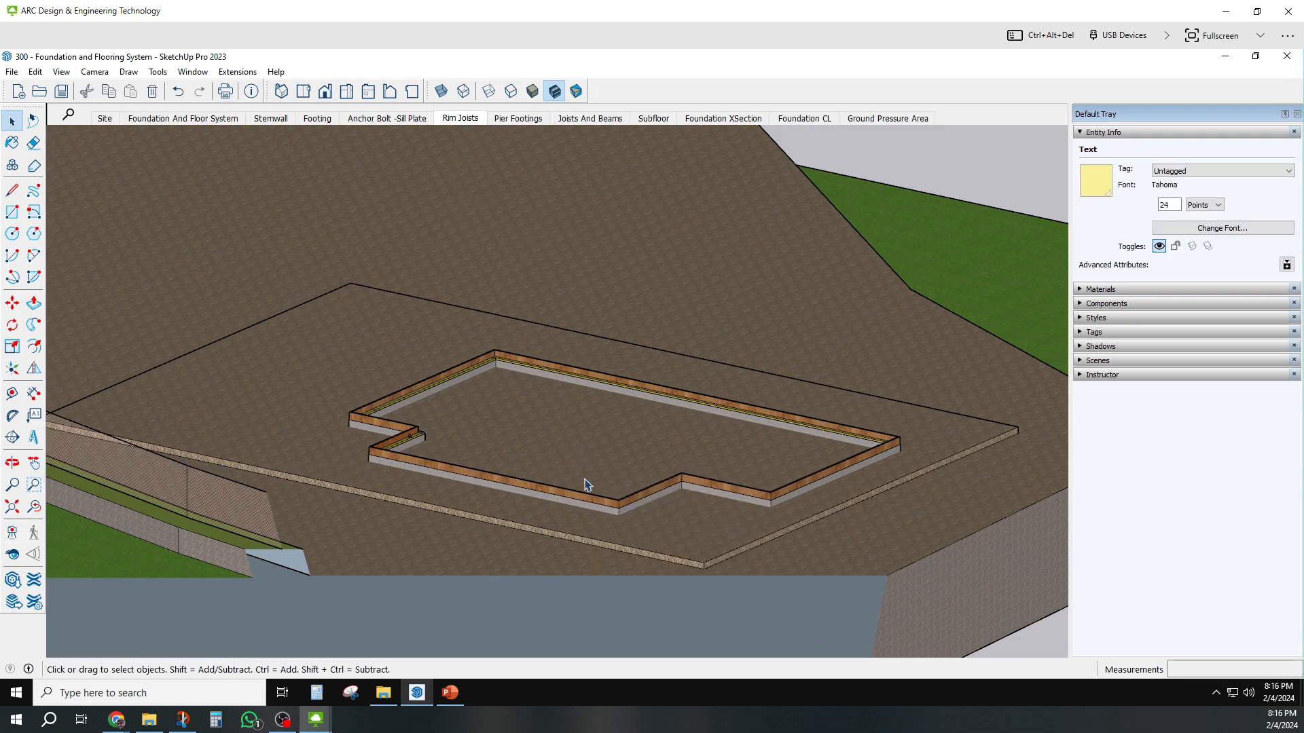
right_click(460, 118)
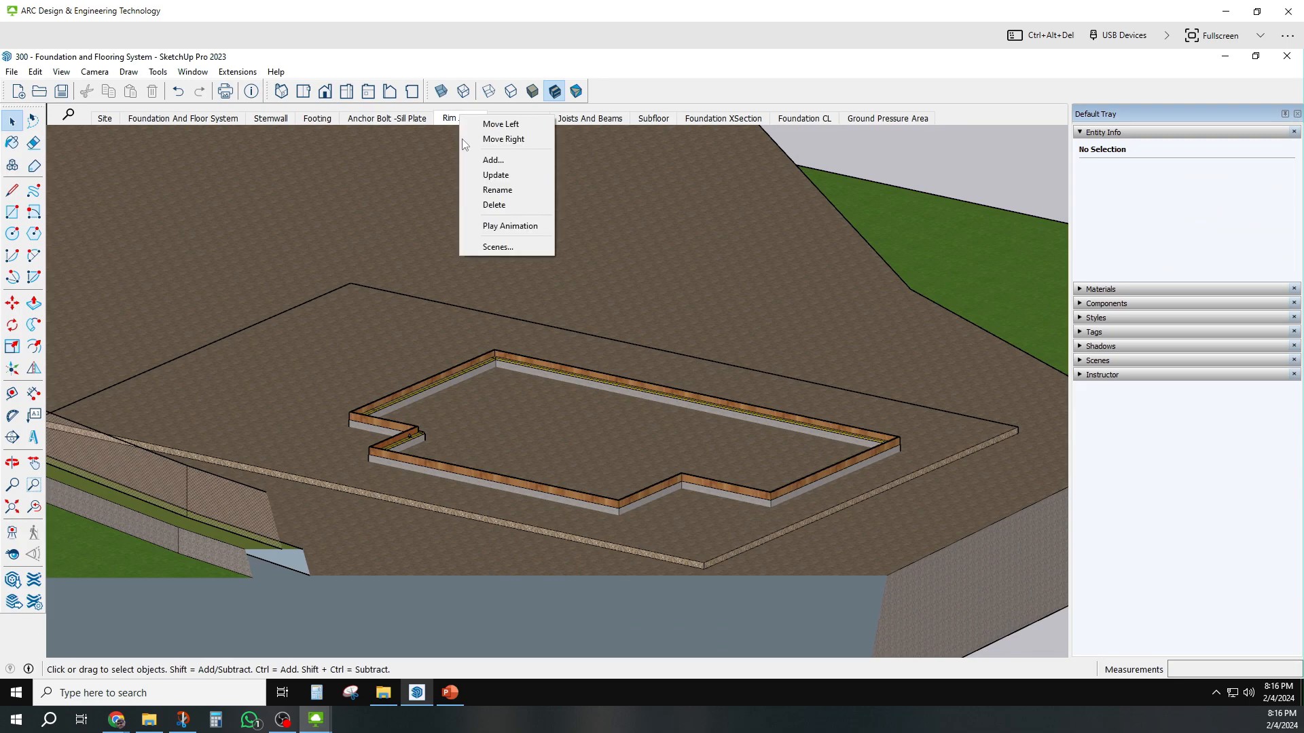
click(477, 174)
- Hide the stem wall label in the Joists And Beams scene and update that scene
click(570, 120)
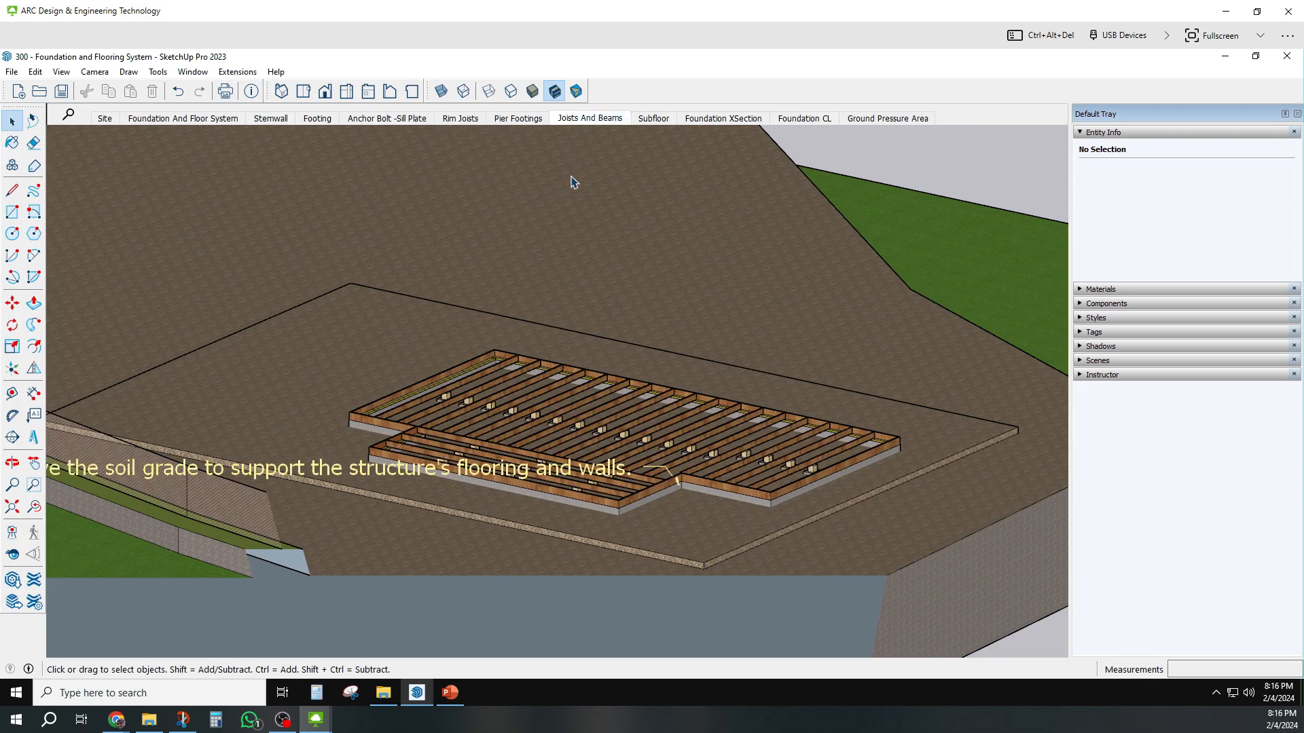
click(435, 473)
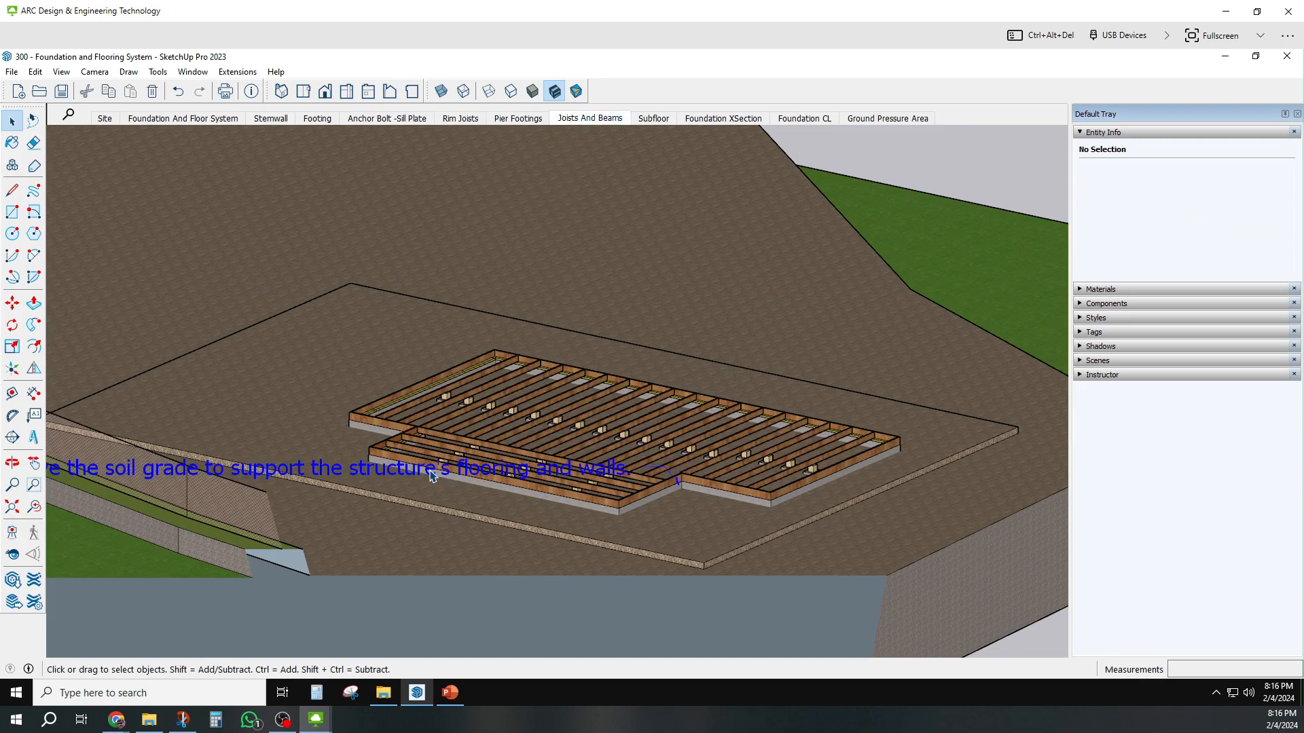
right_click(437, 477)
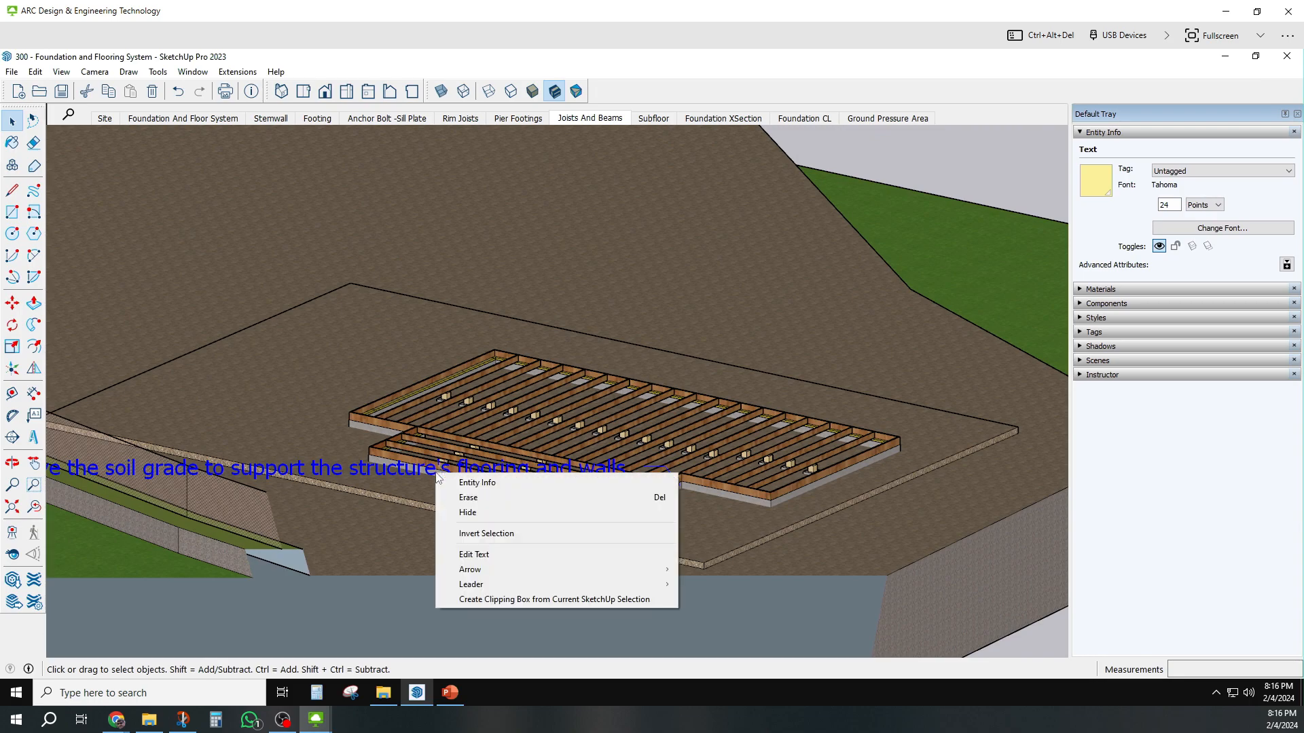
click(468, 511)
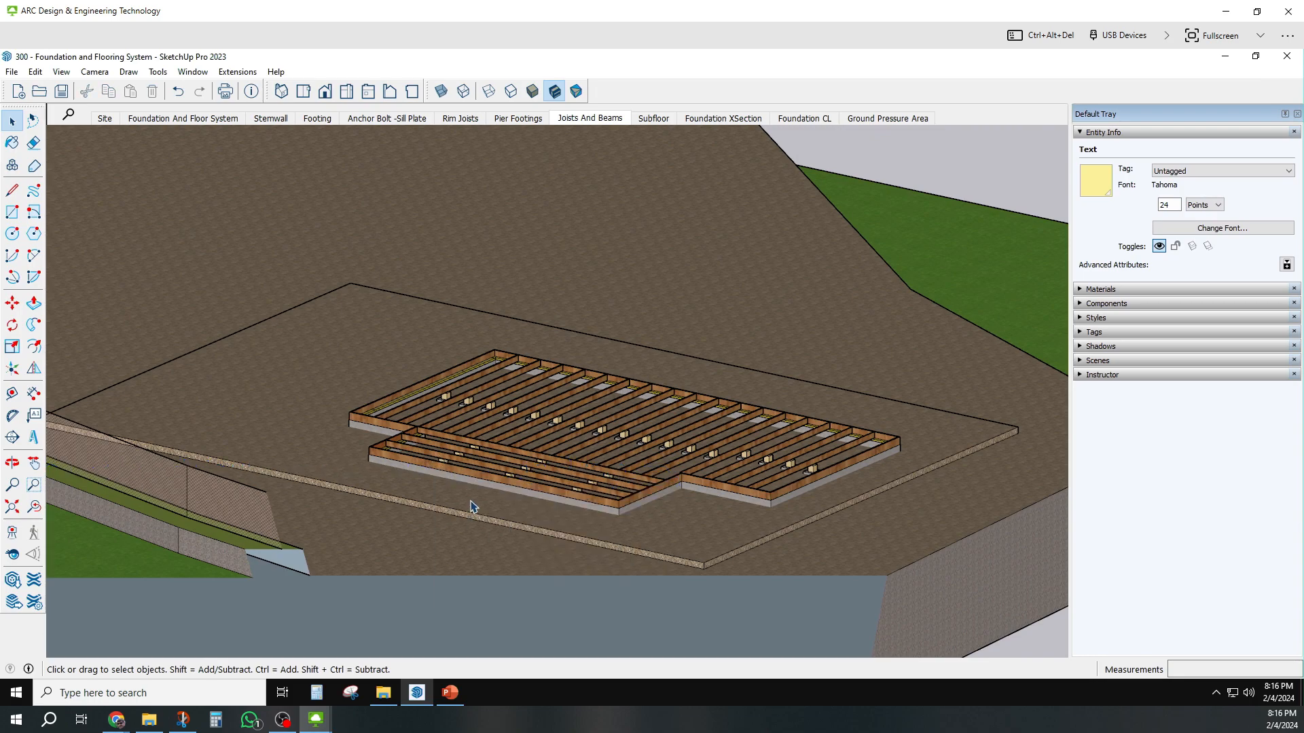
right_click(592, 119)
click(620, 168)
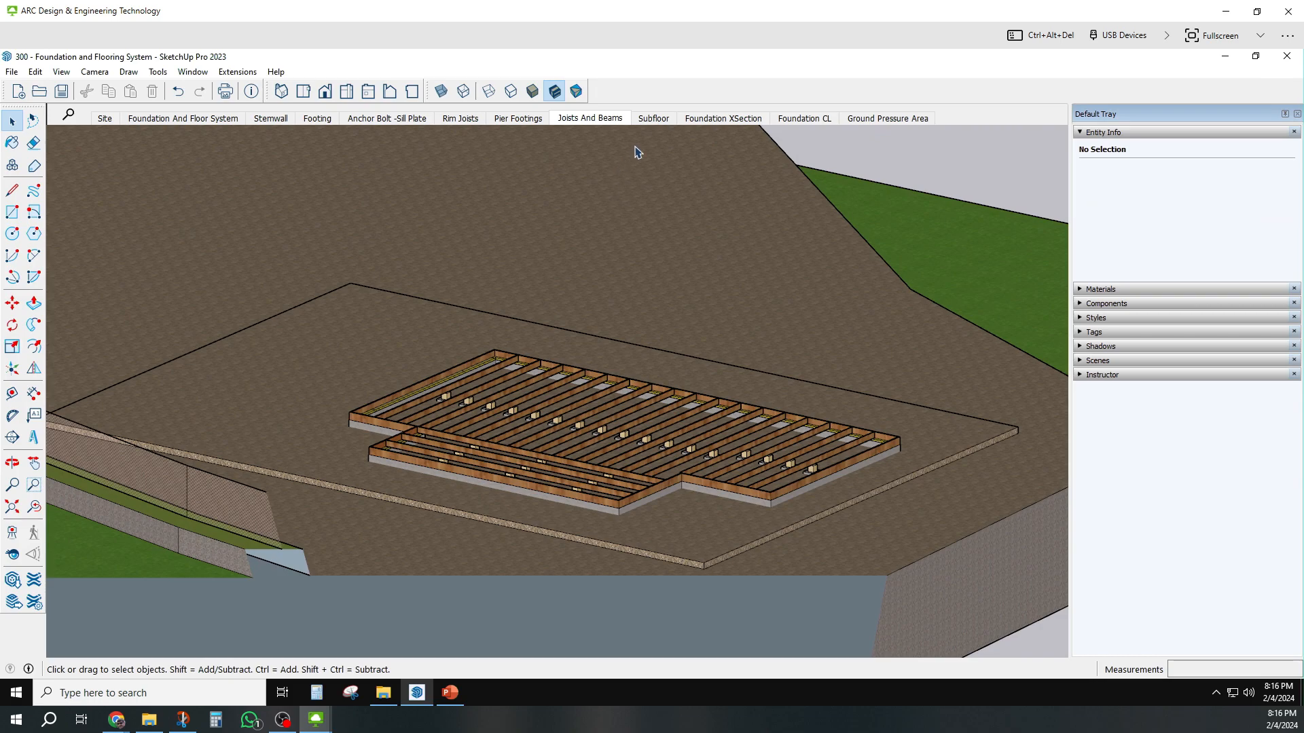
- Hide the stem wall label in the Subfloor scene and update that scene
click(663, 119)
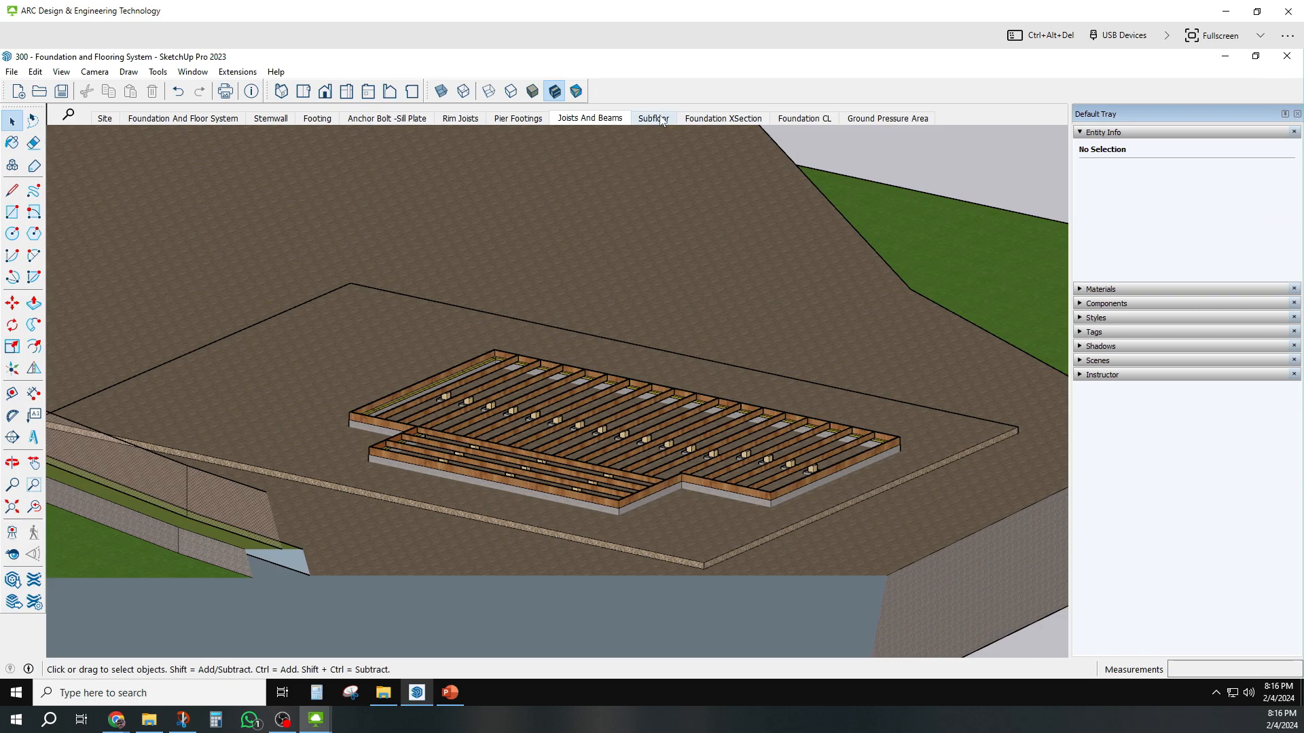
click(392, 475)
right_click(391, 474)
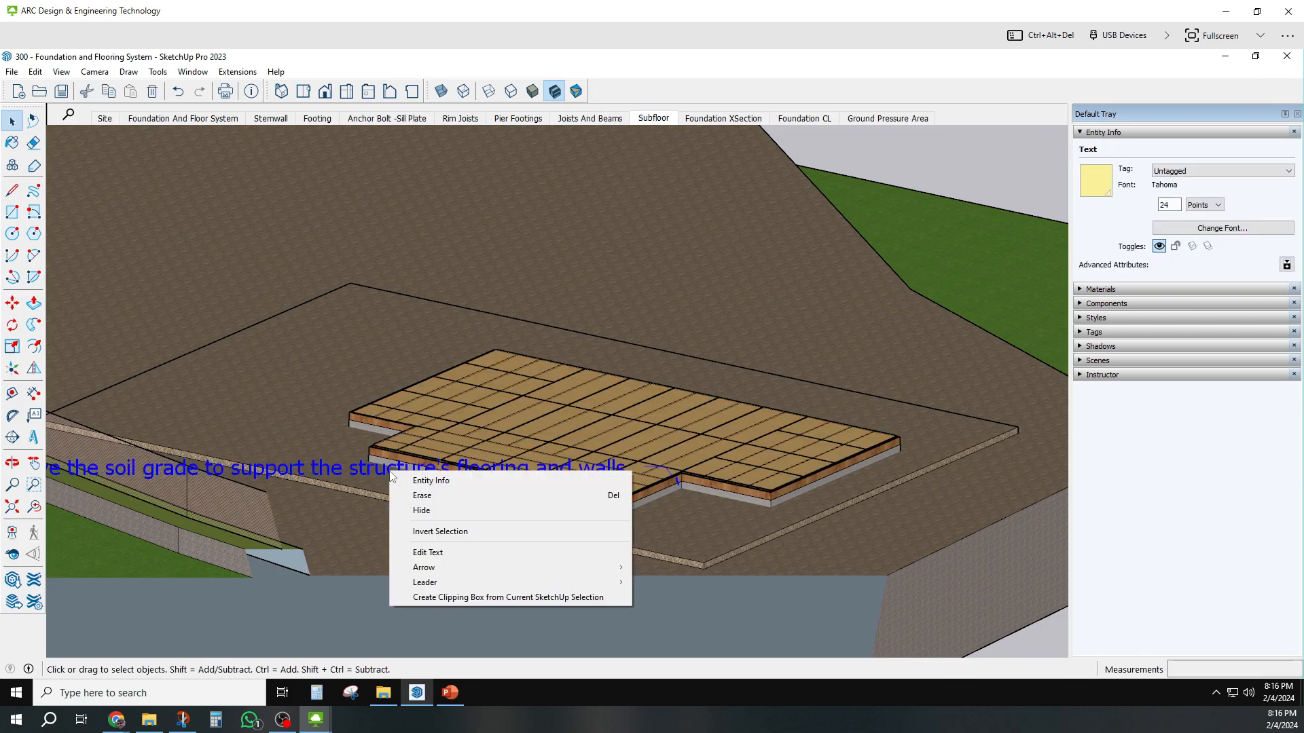
click(418, 512)
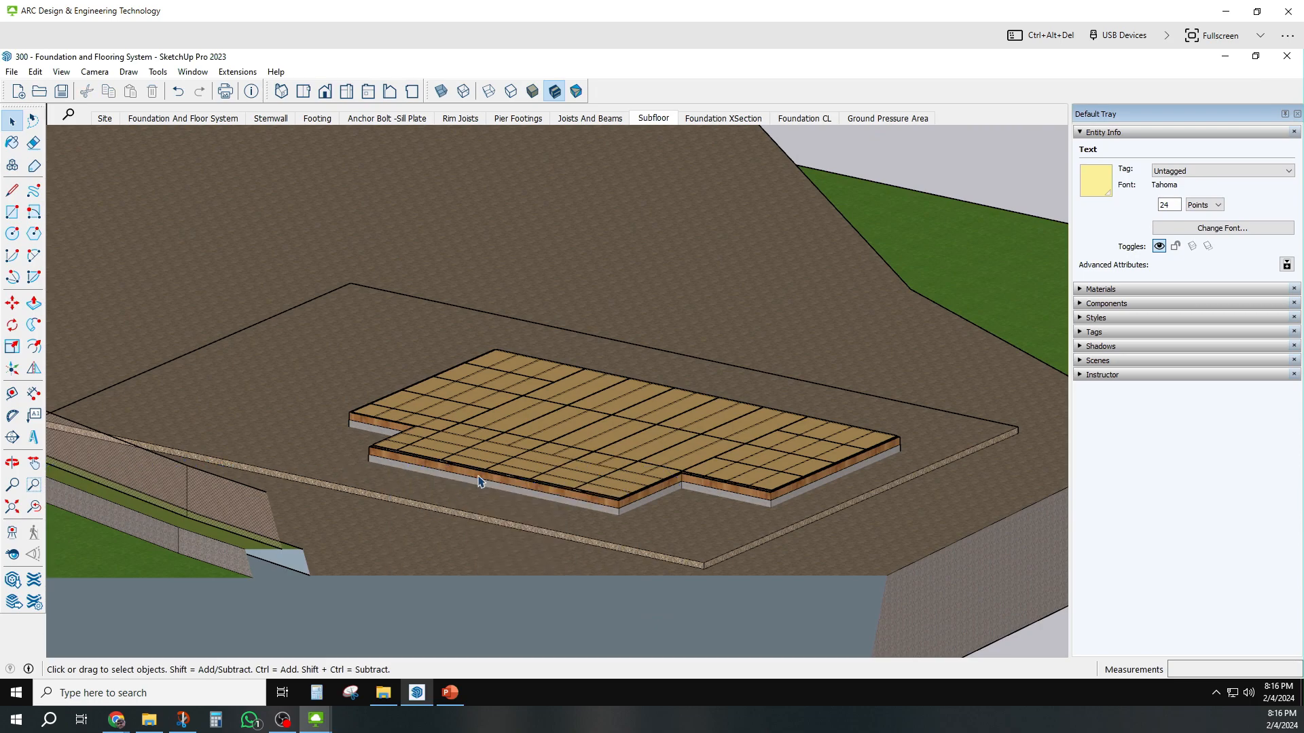
right_click(663, 120)
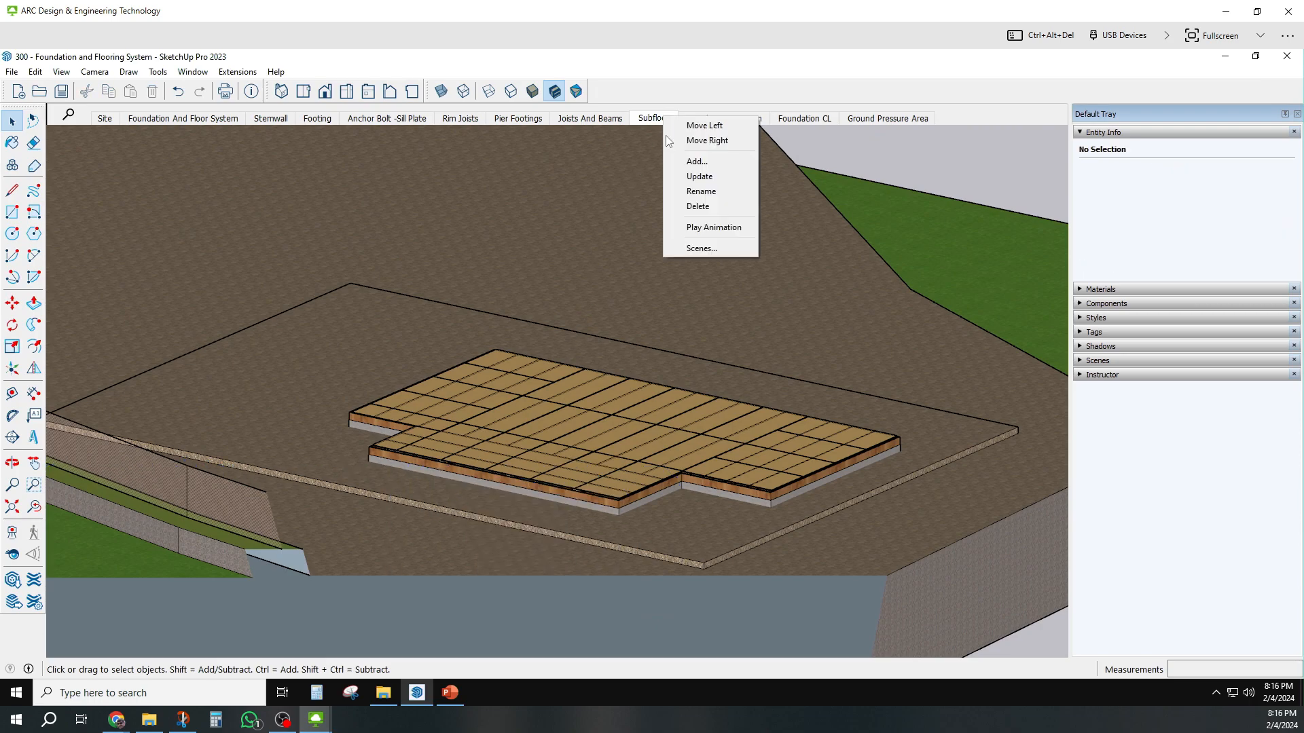
click(699, 176)
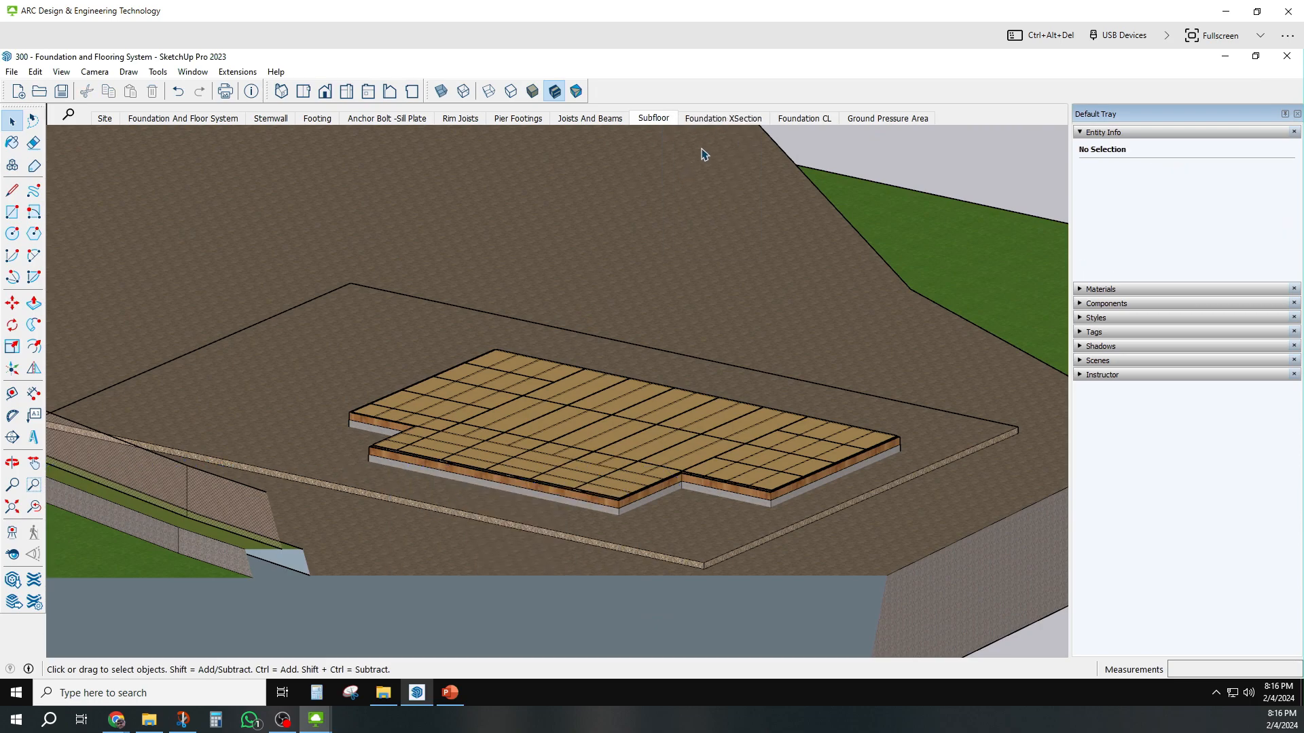
- Check the Stemwall scene, hide the stem wall label in the Footing scene and update the Footing scene
click(281, 121)
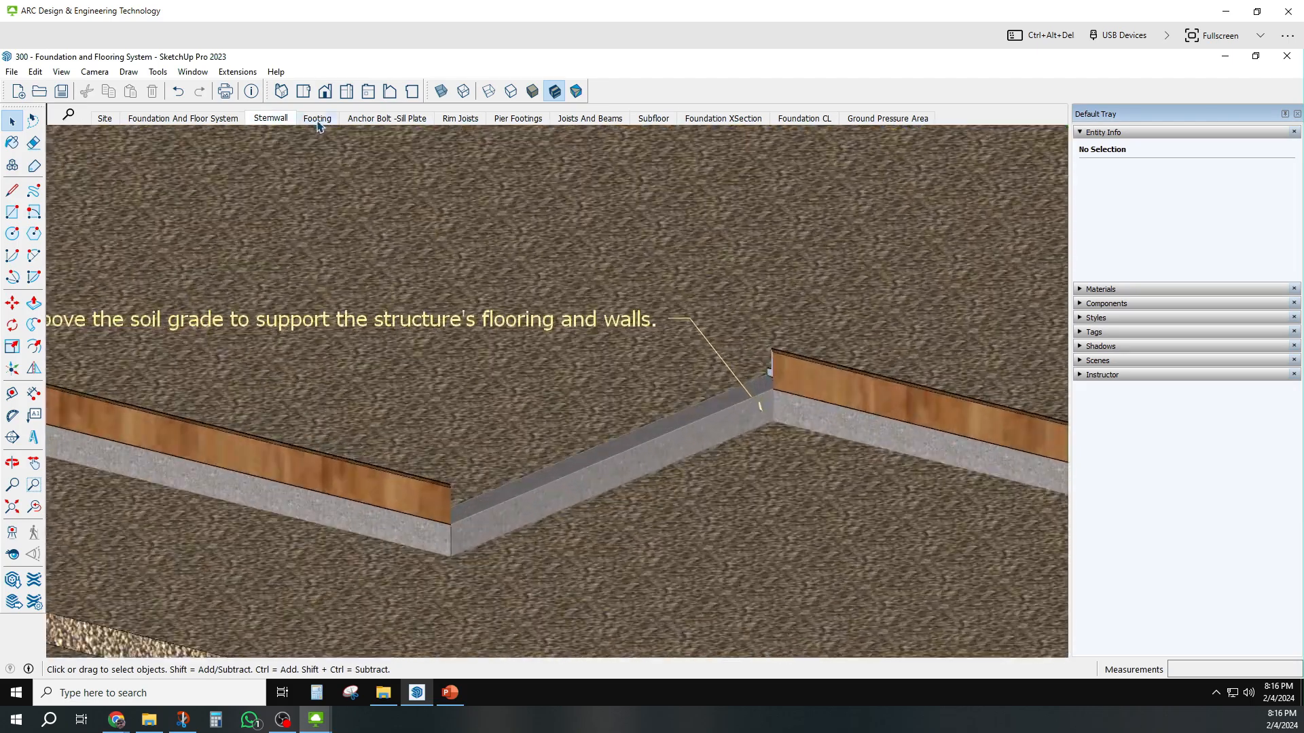
click(317, 120)
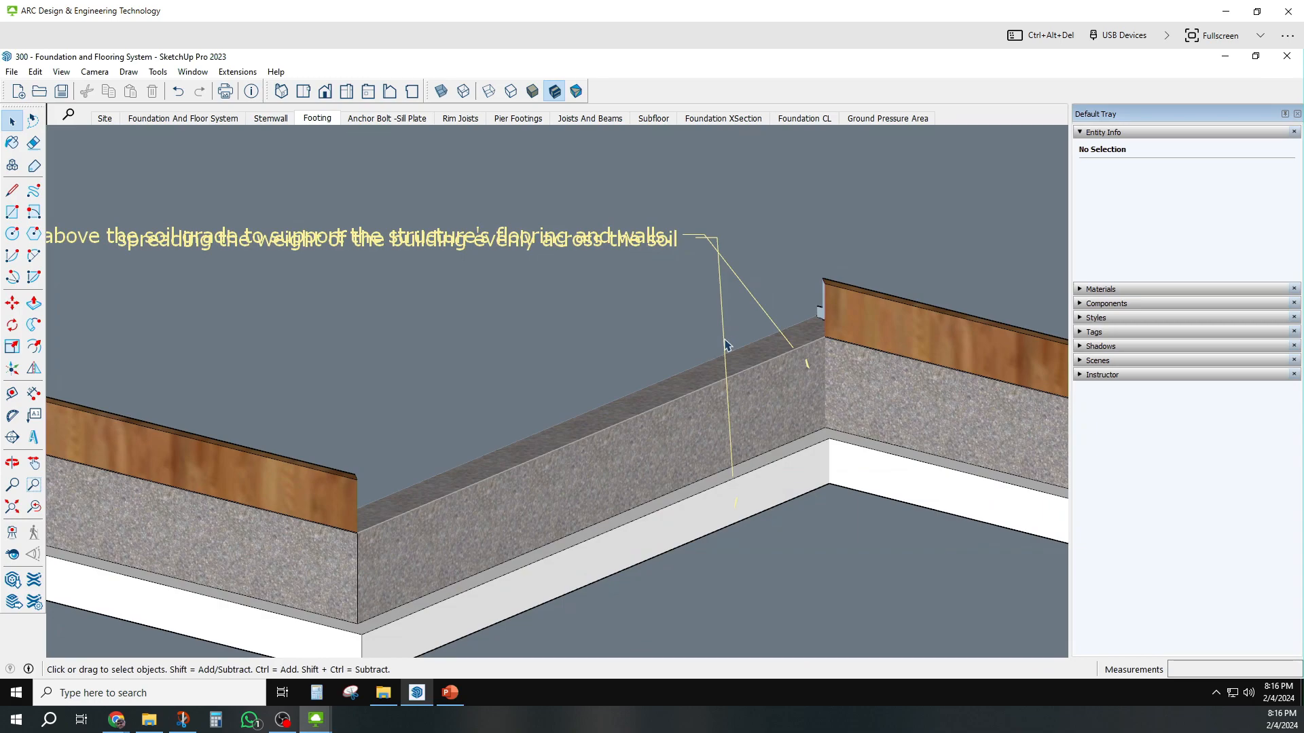
right_click(770, 323)
click(788, 358)
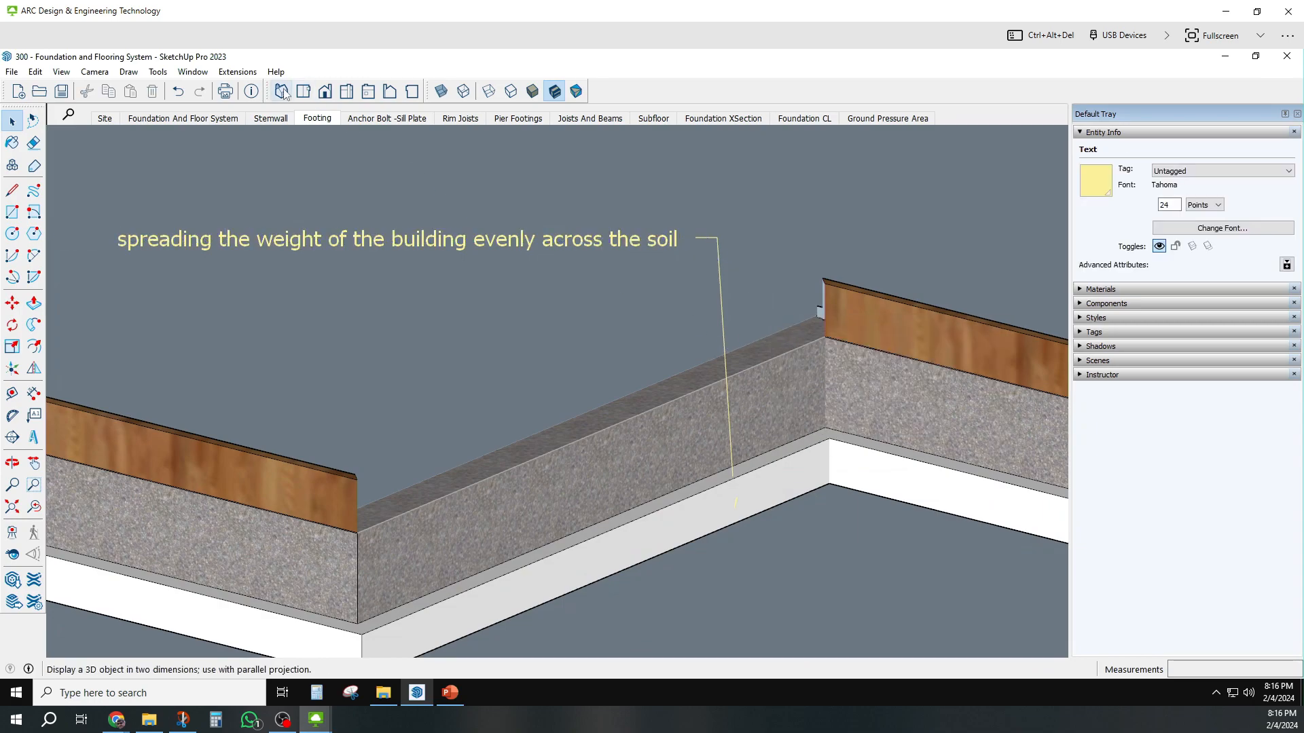
right_click(328, 120)
click(358, 178)
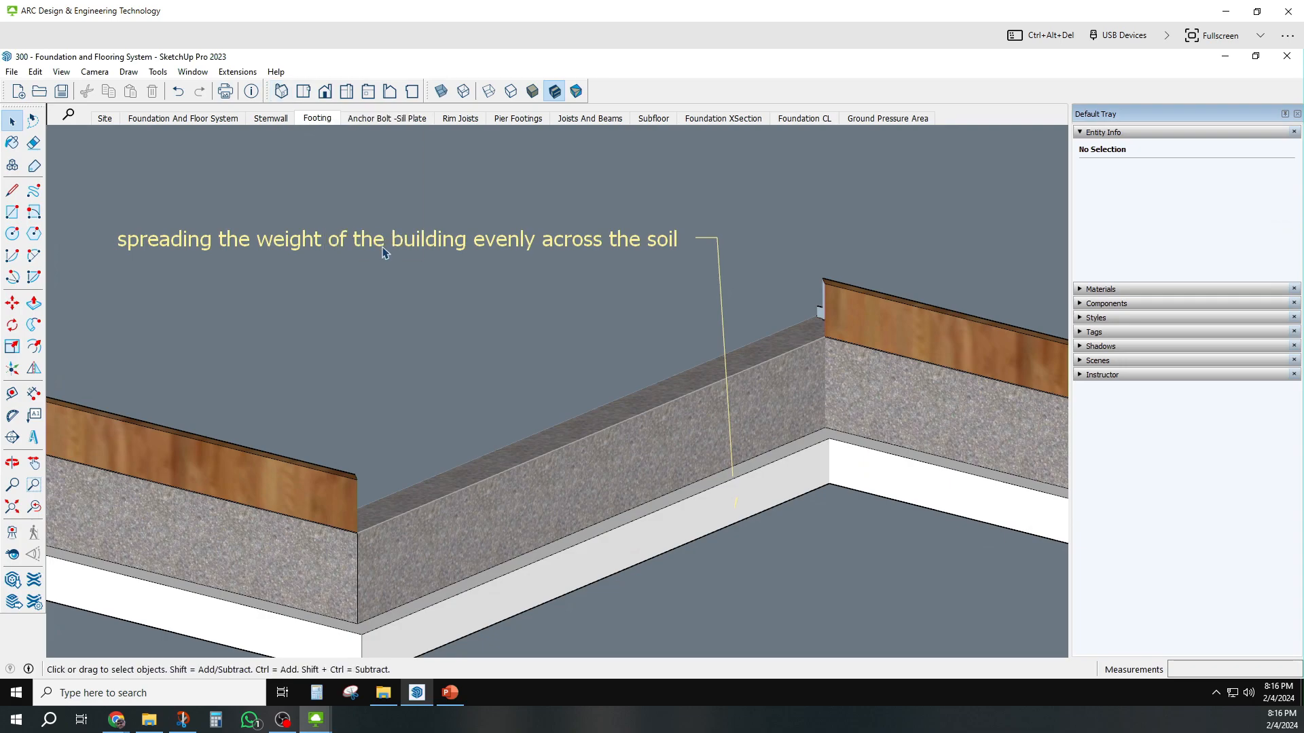
click(402, 294)
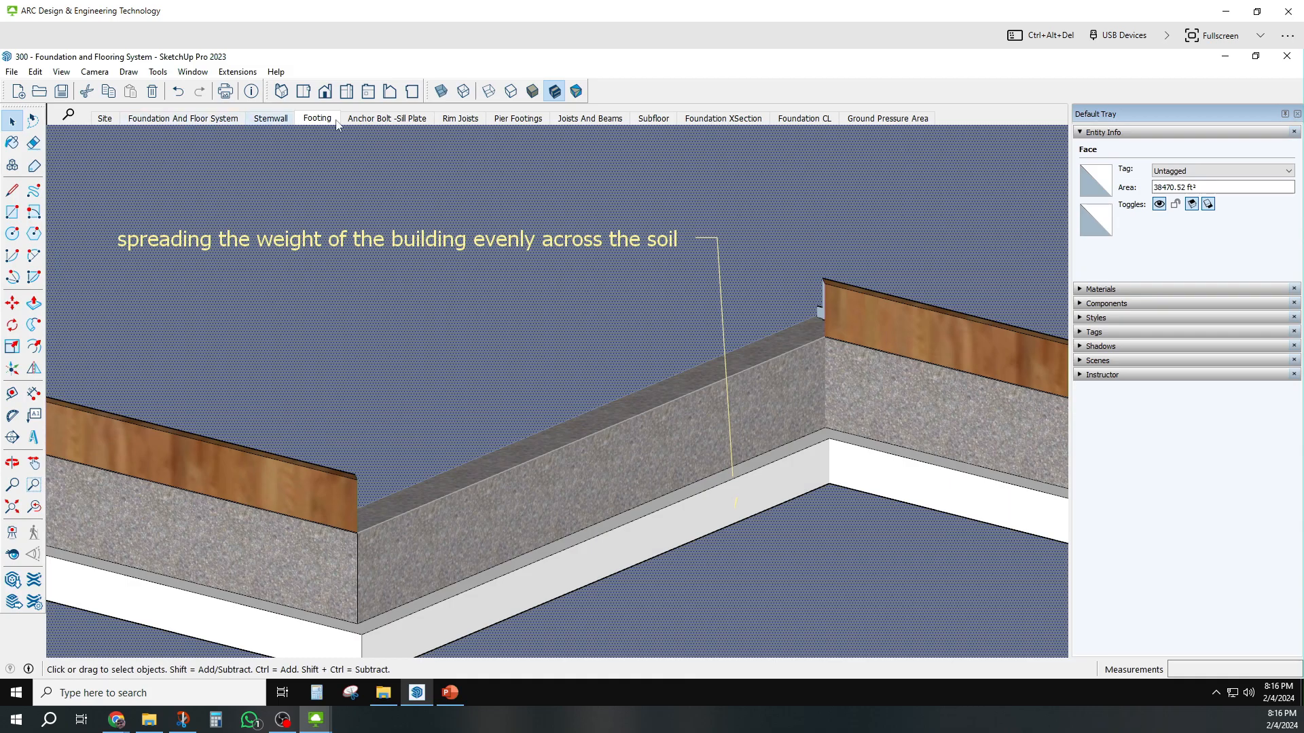
- Review the Anchor Bolt -Sill Plate scene, switch to PowerPoint and examine the Post and Pier slide's highlighted explanation of where these foundations are added
click(397, 119)
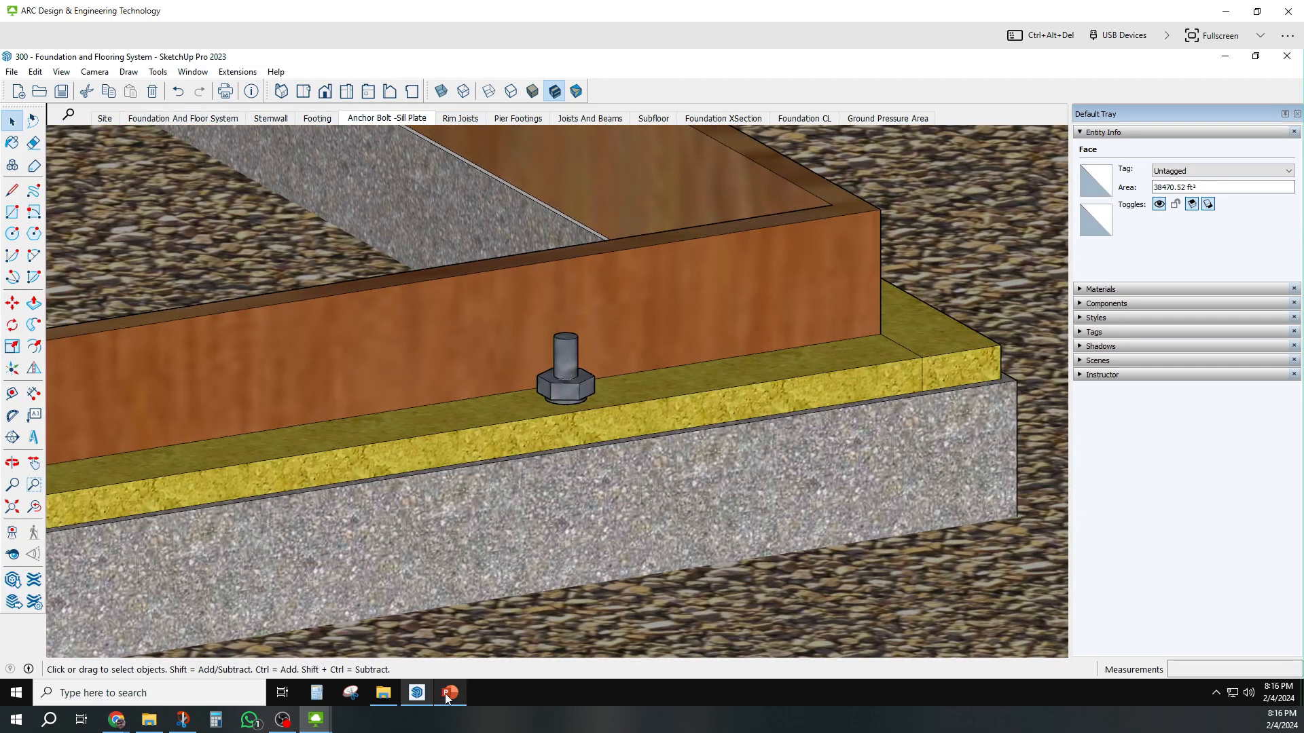
click(450, 692)
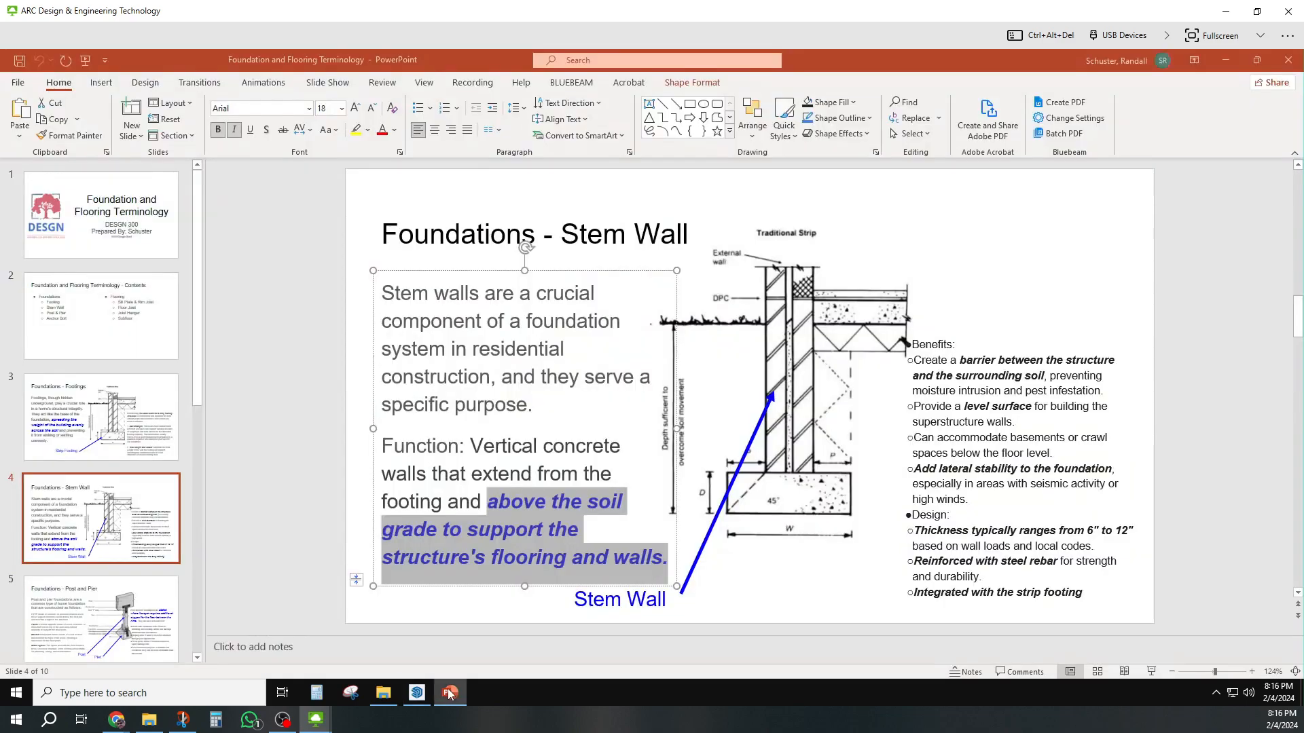
click(136, 600)
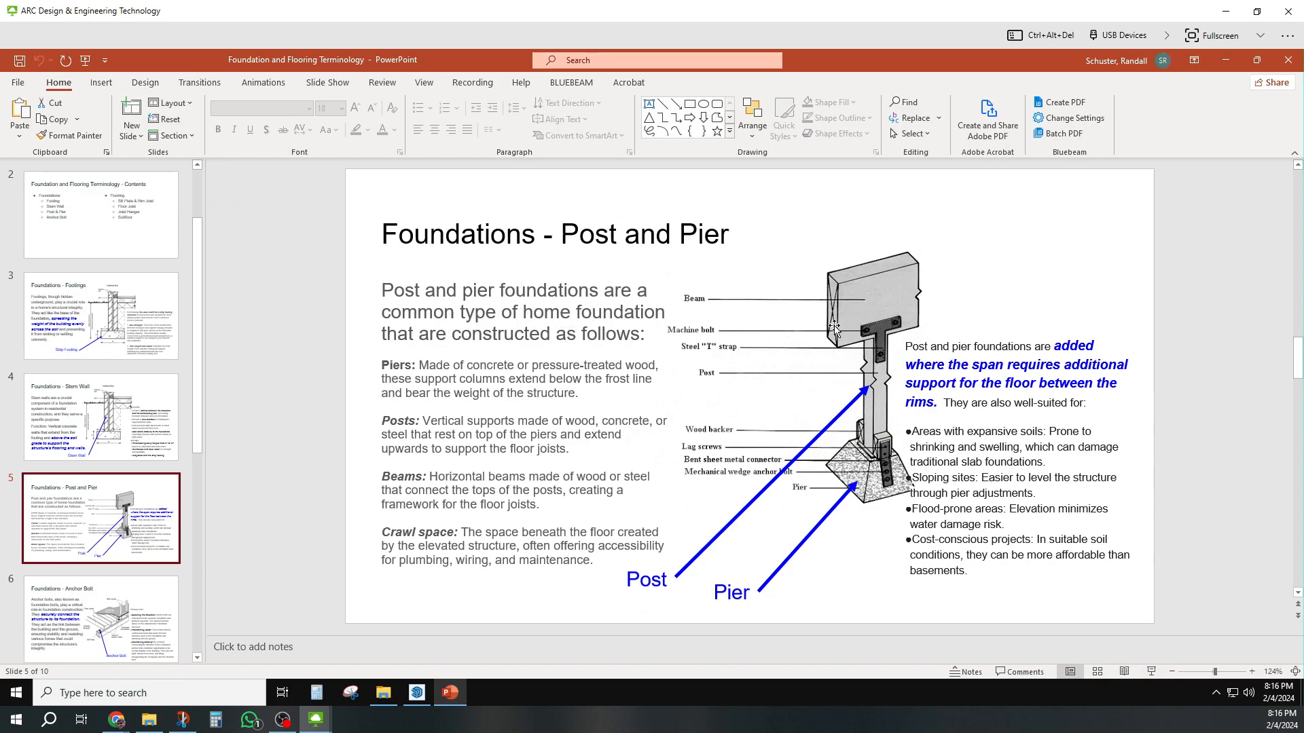
drag(1055, 346, 942, 402)
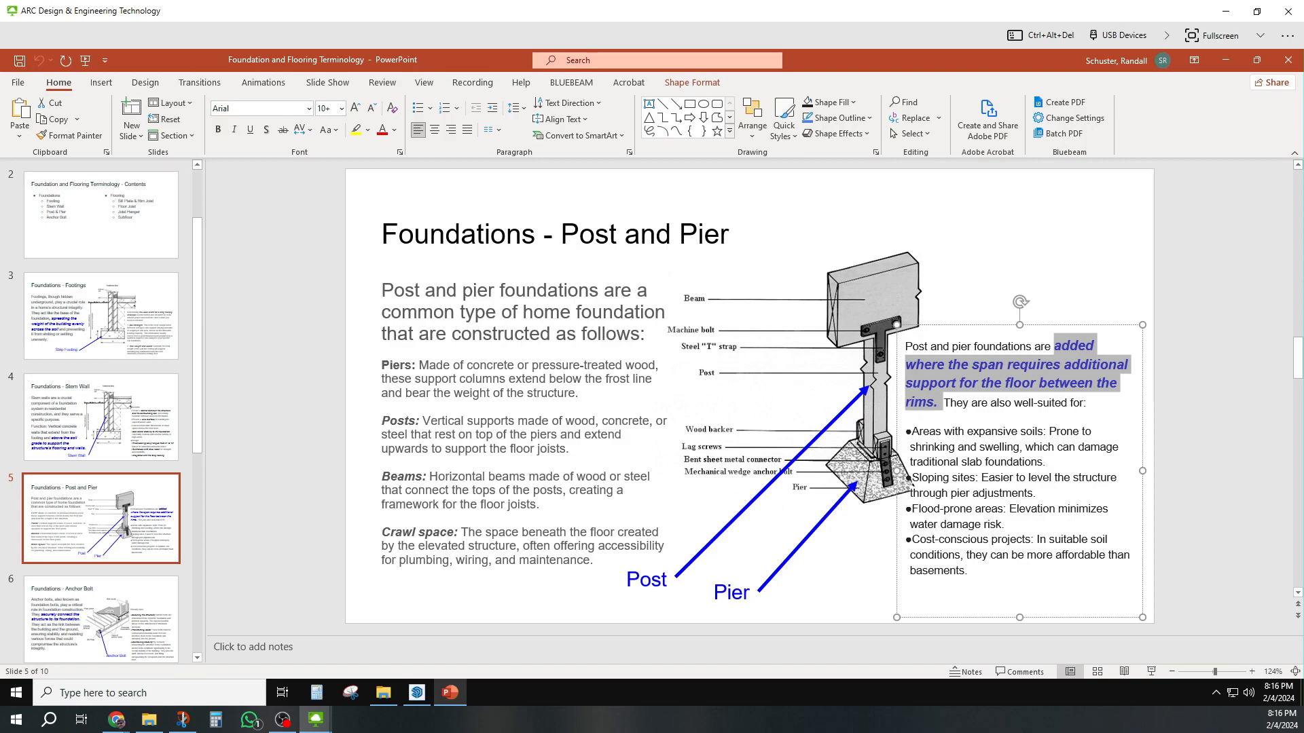
click(332, 428)
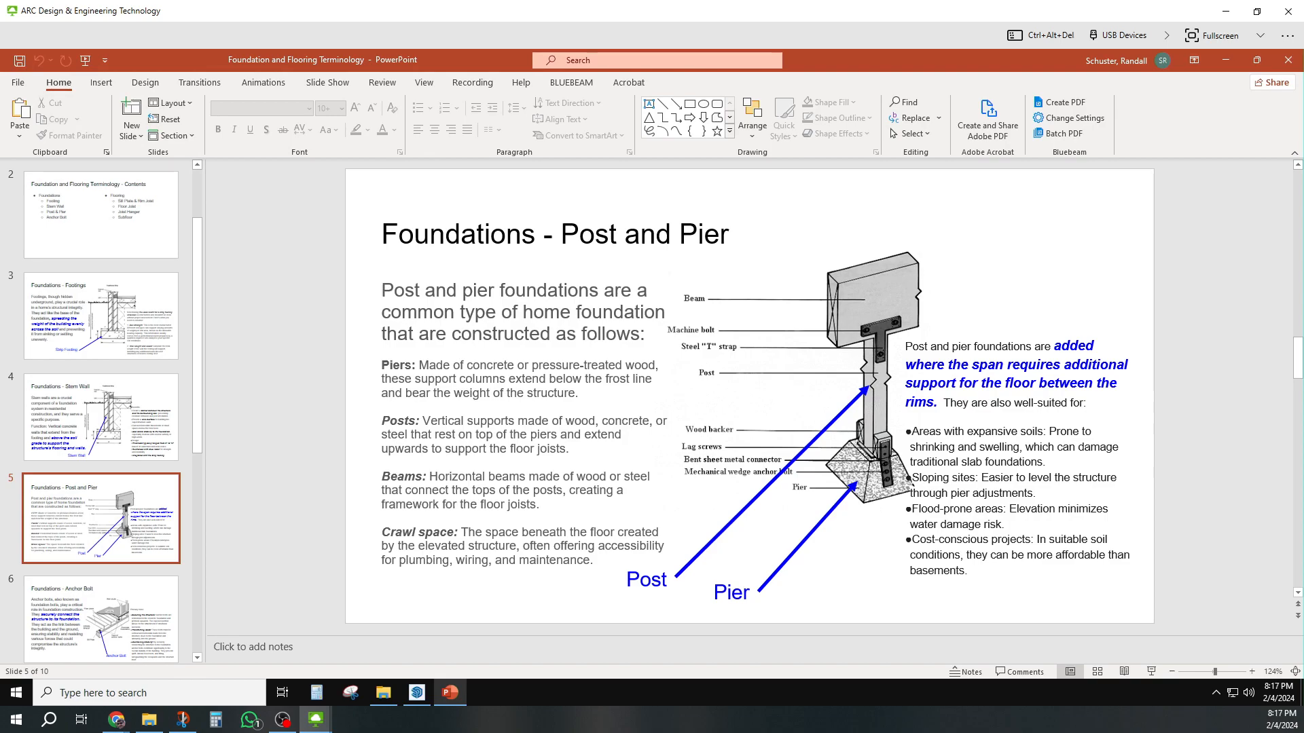
- Switch back to SketchUp and save the model under the new name "300 - Foundation and Flooring System - WORKING"
click(416, 692)
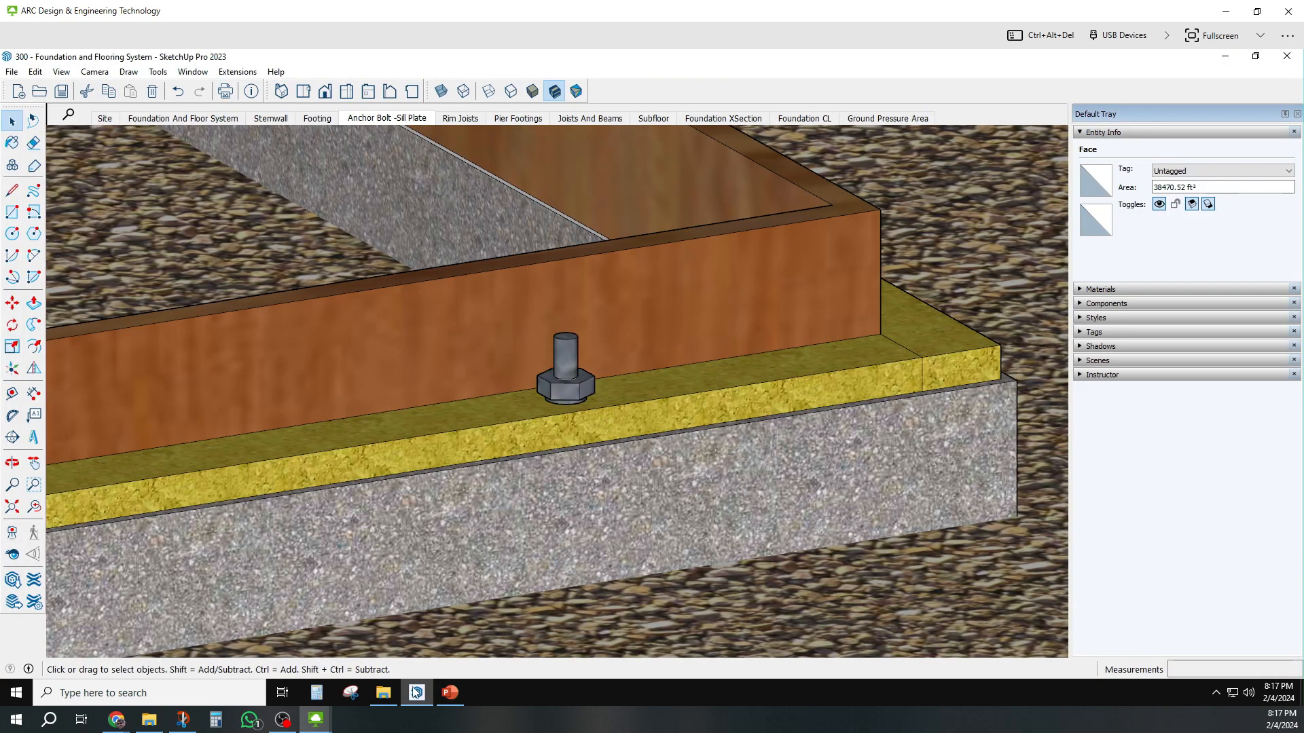
right_click(61, 95)
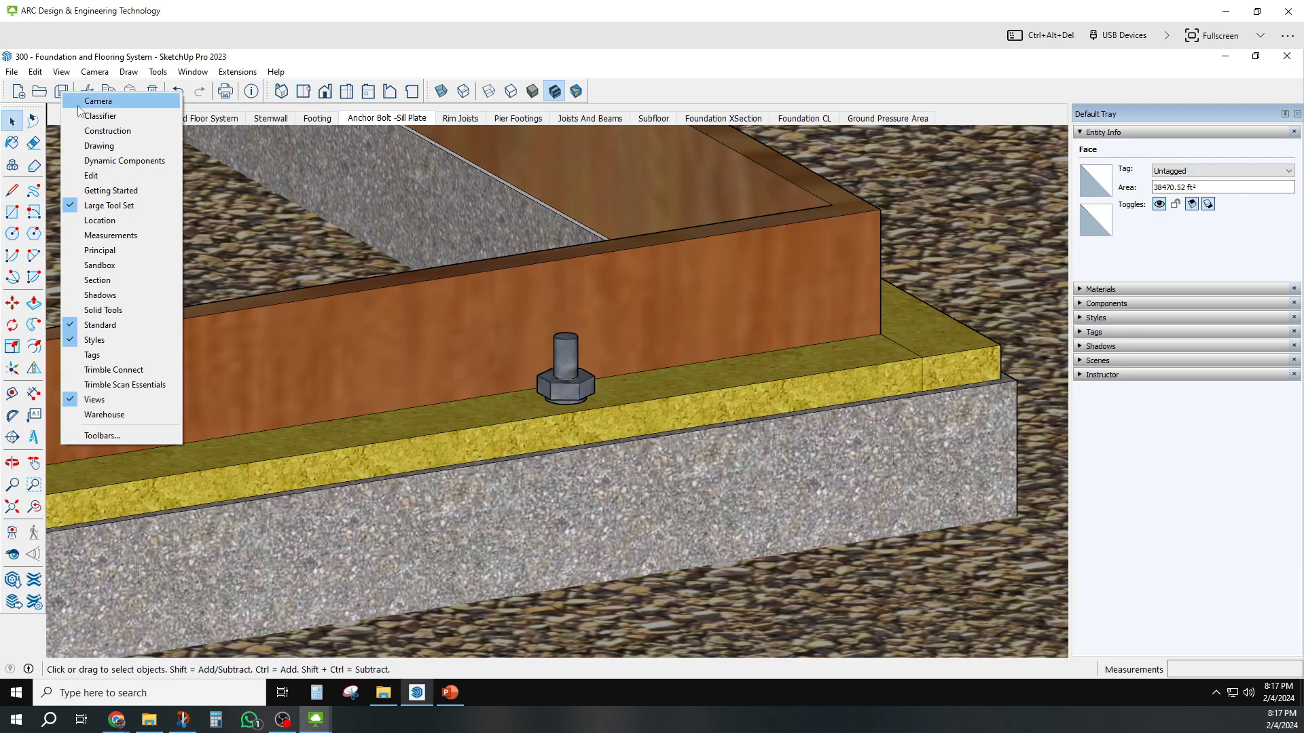
click(13, 73)
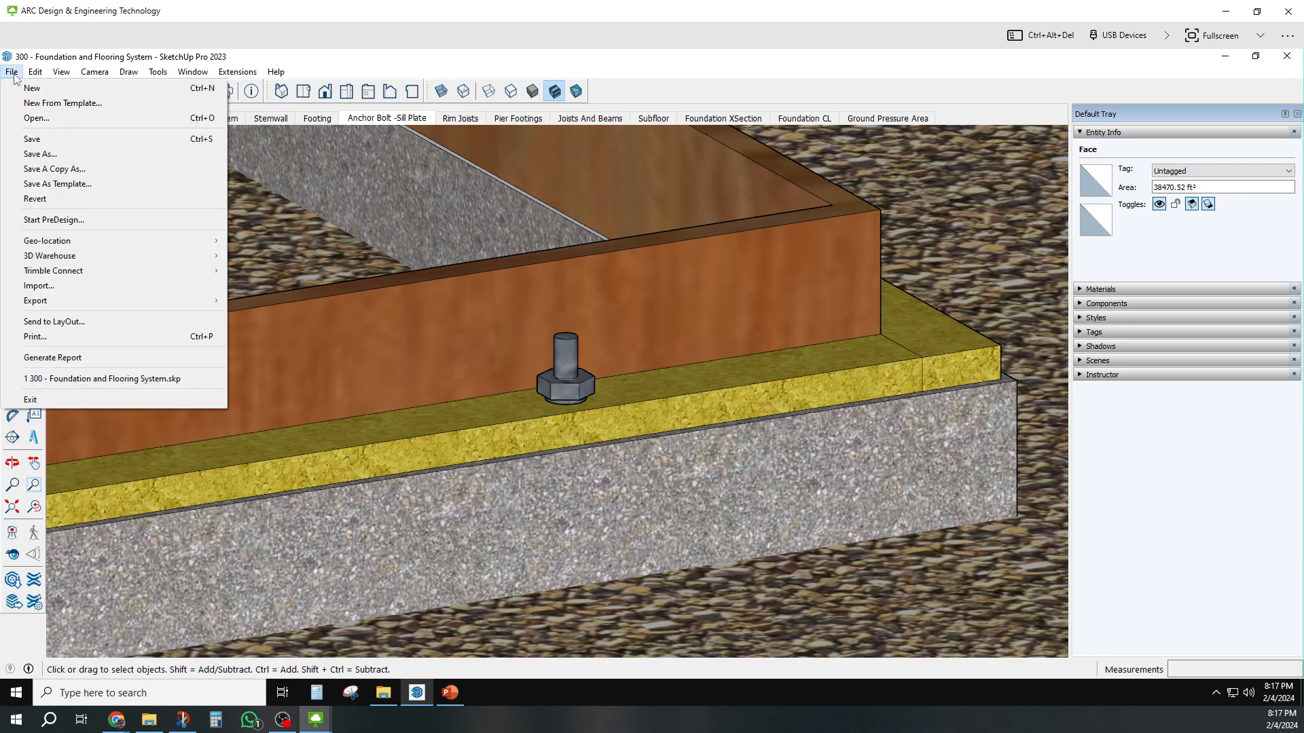
click(40, 153)
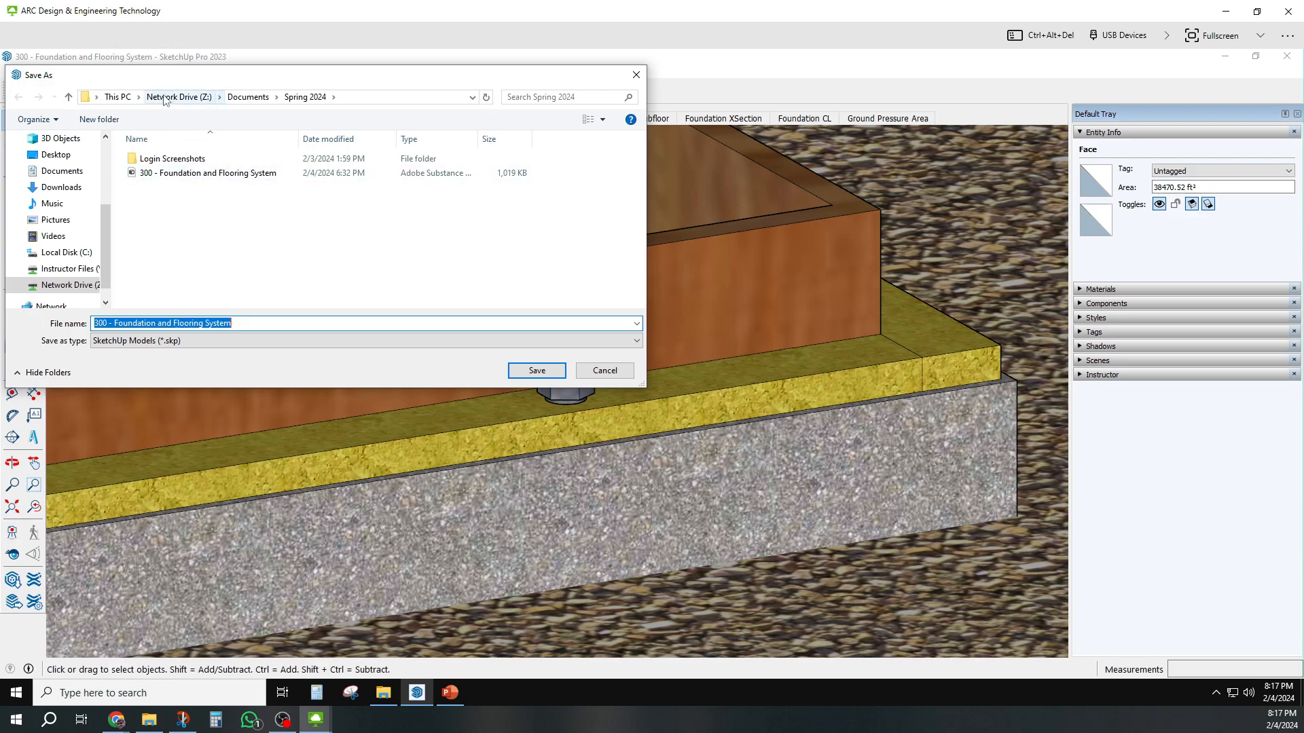
click(244, 320)
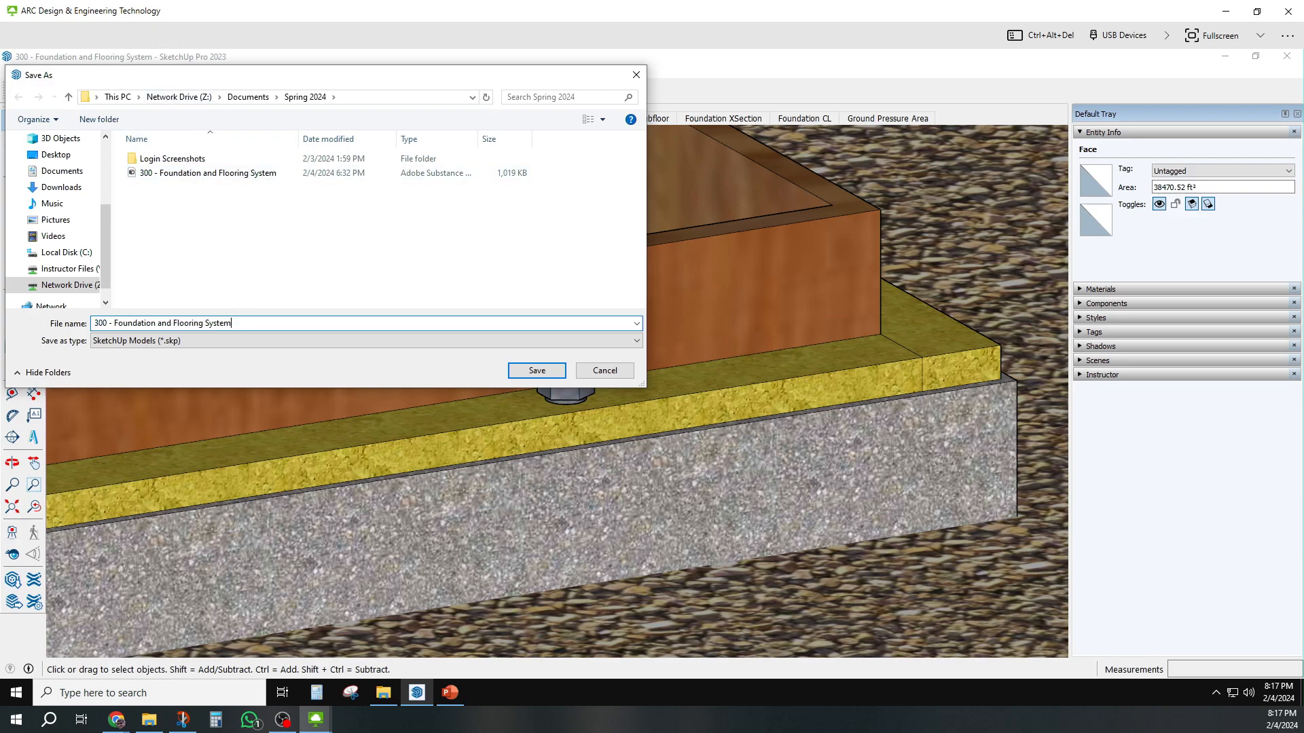
text(- wORKING)
key(BackSpace)
text(W)
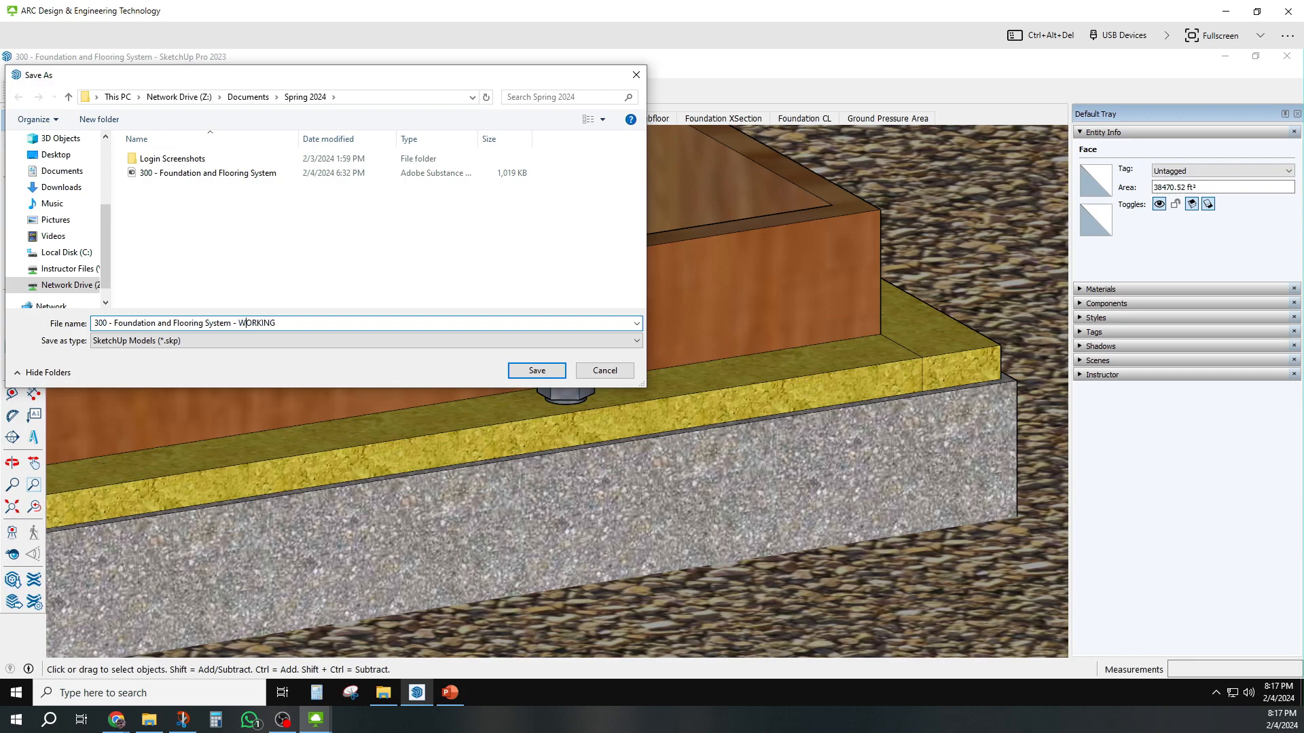
click(523, 371)
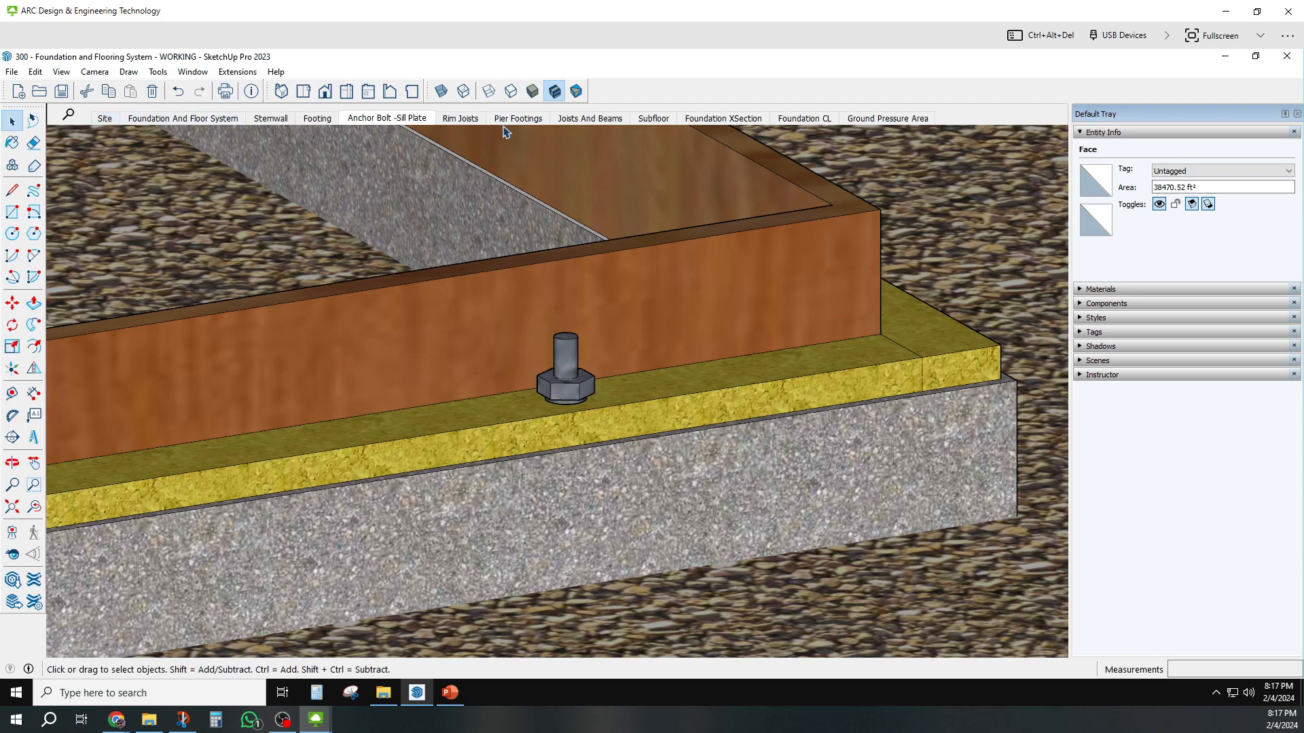
- Export the scene animation as an MP4 H.264 video named "300 - Foundation and Flooring System - WORKING" in the Spring 2024 folder
click(14, 74)
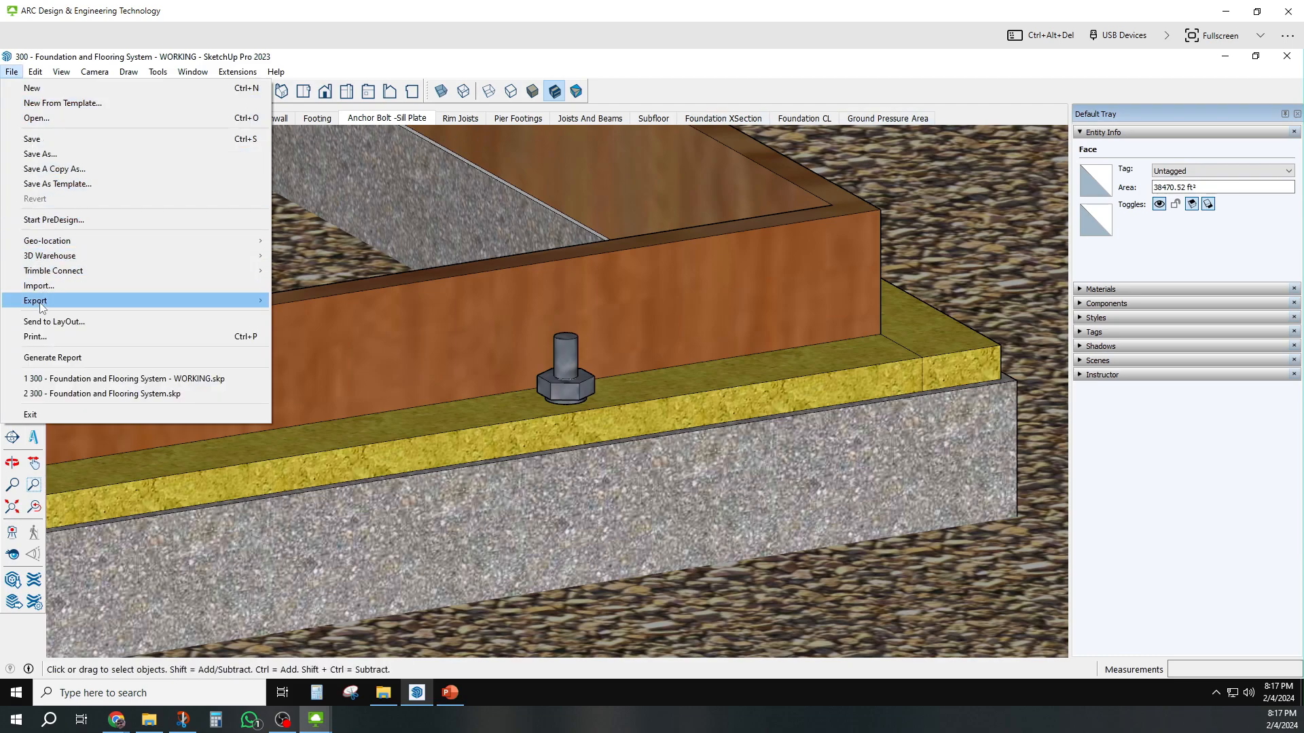
mouse_move(214, 313)
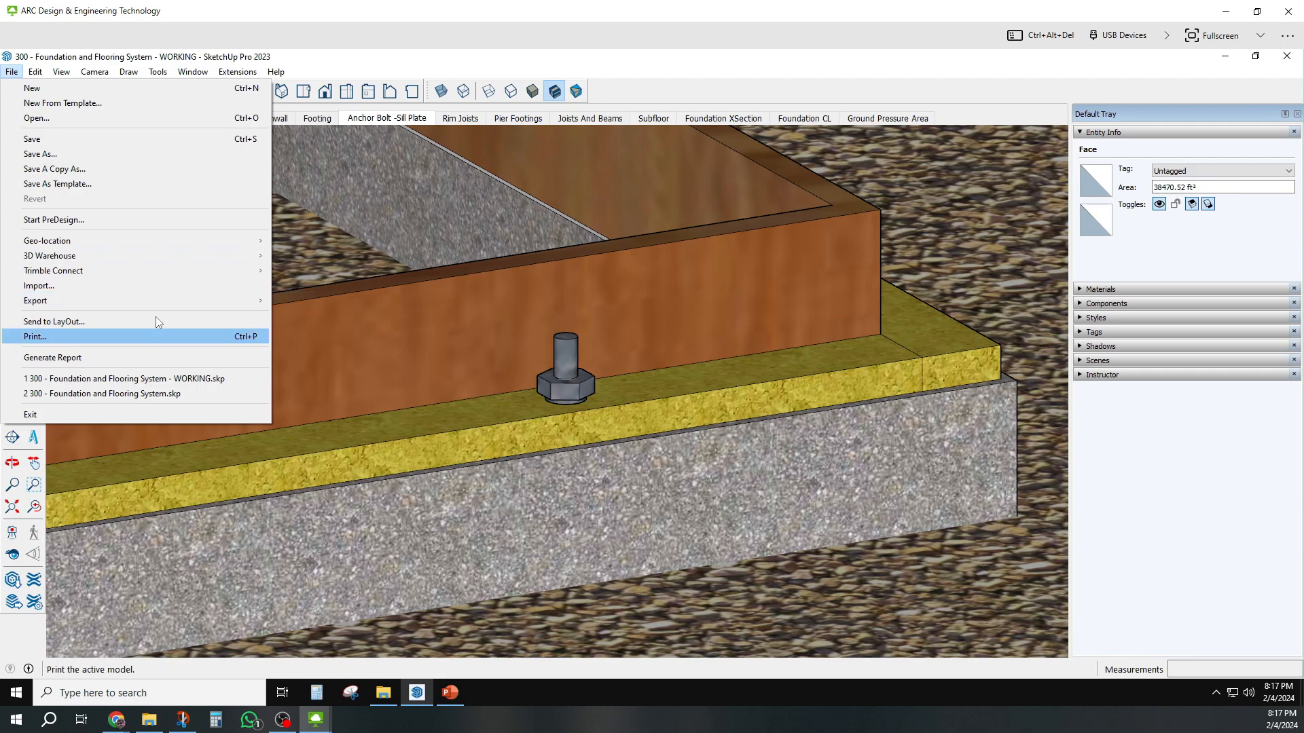
click(295, 345)
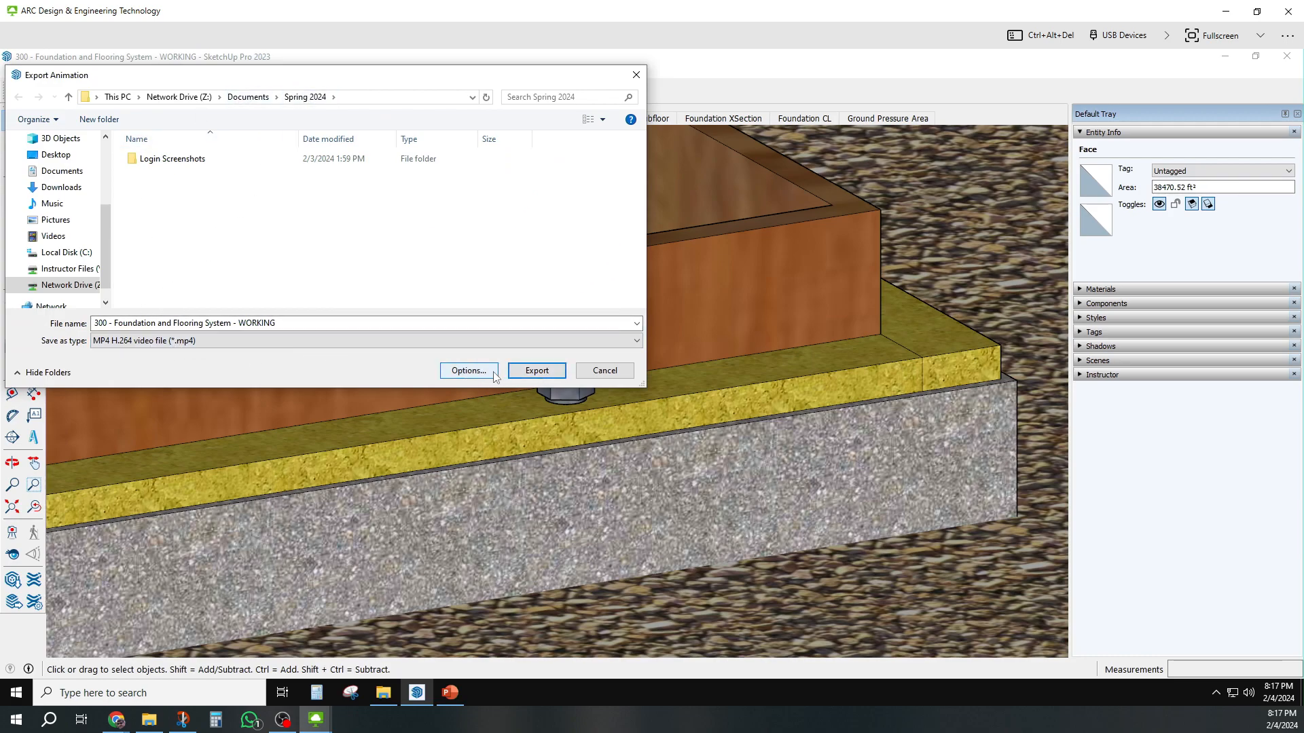
click(536, 374)
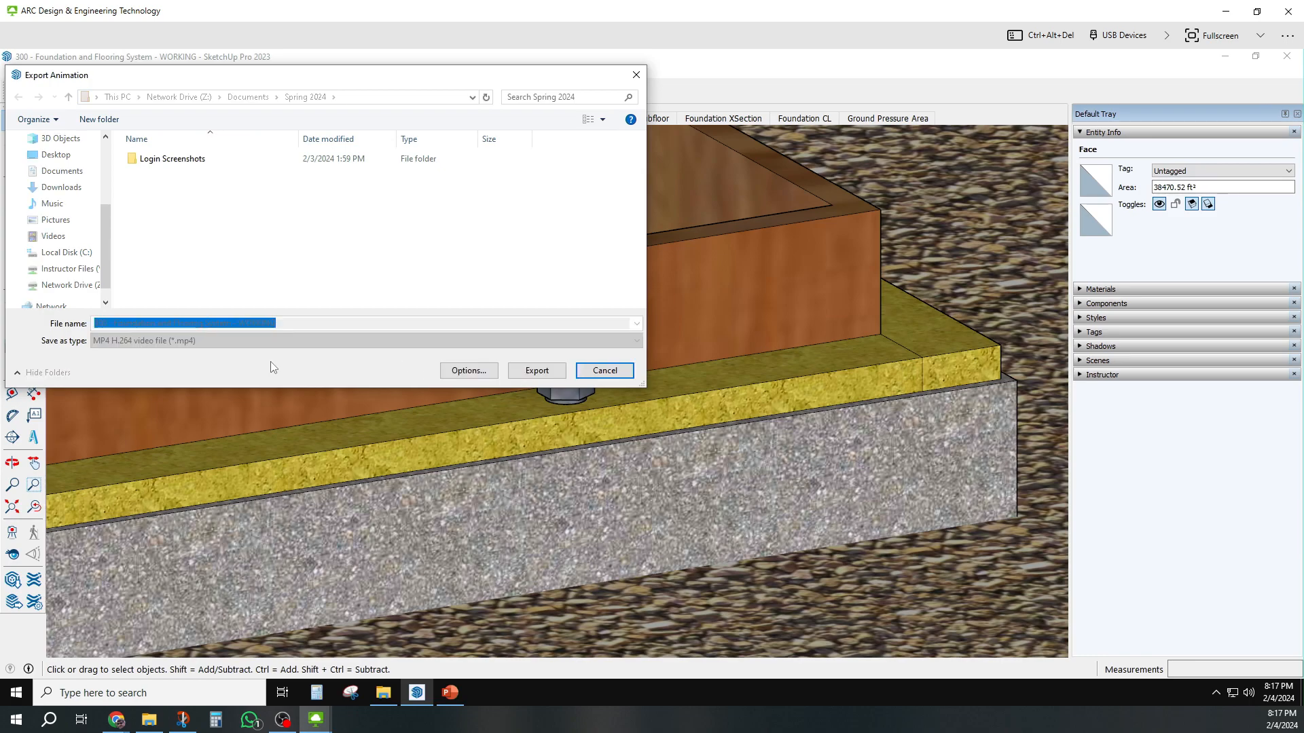